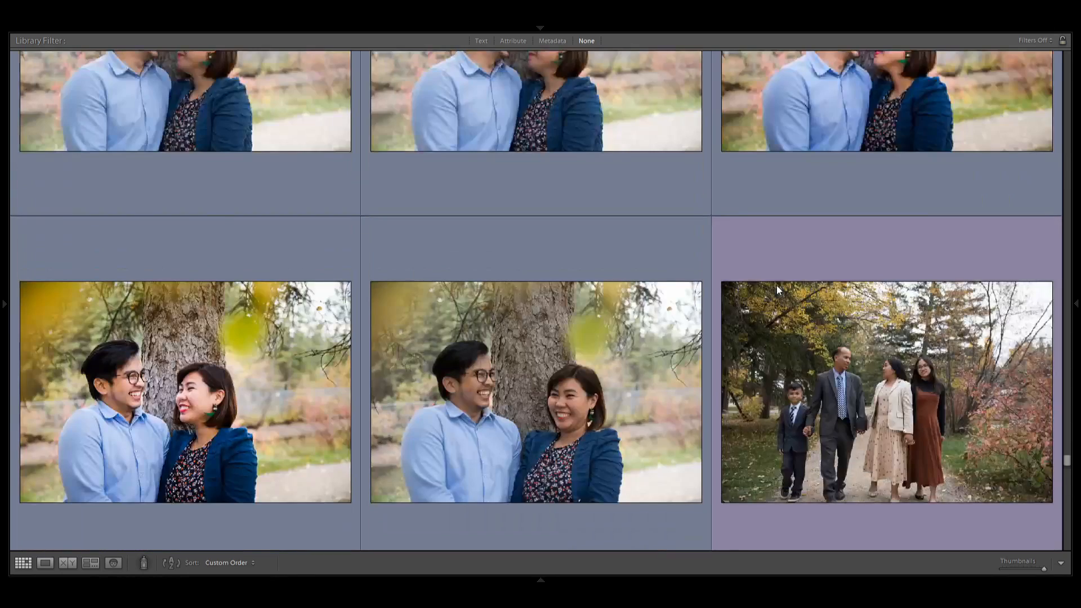
Turn on the library filter for purple-labelled photos and select the first photo of the family series.
key("ctrl+l")
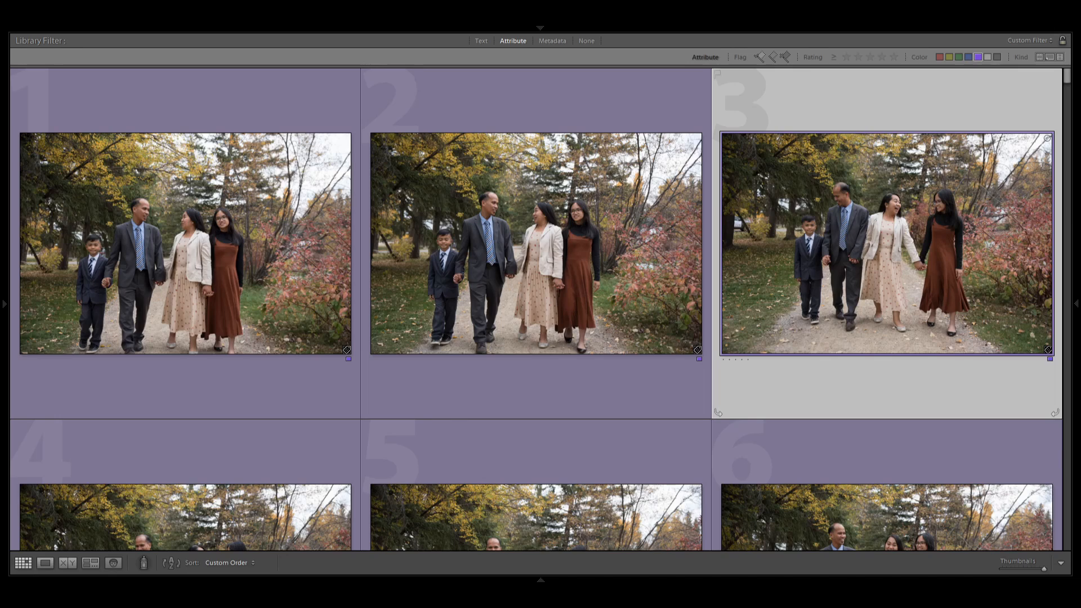
left_click(611, 307)
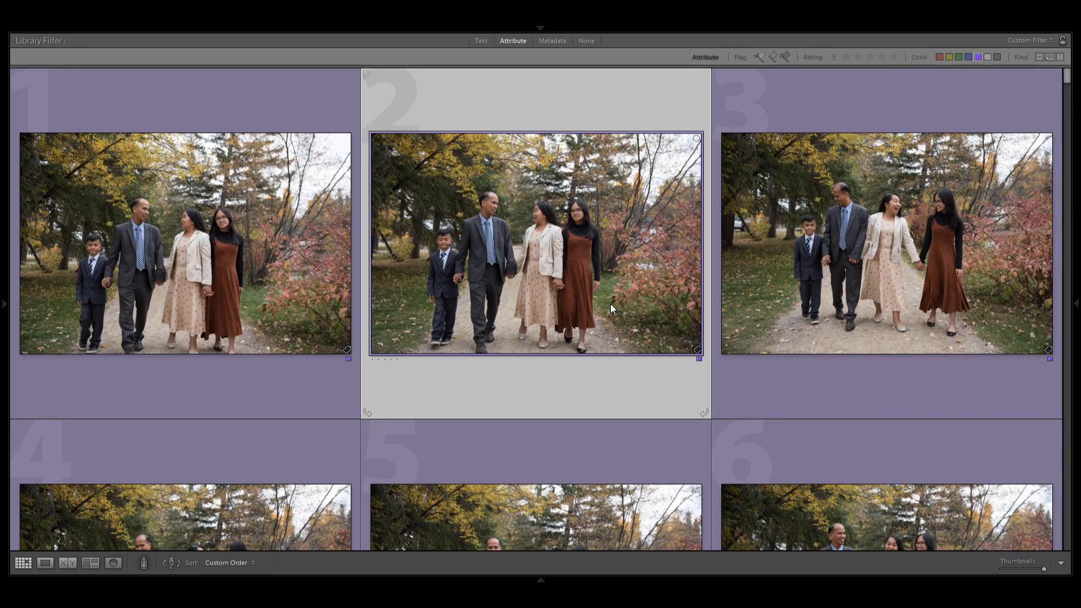
left_click(296, 294)
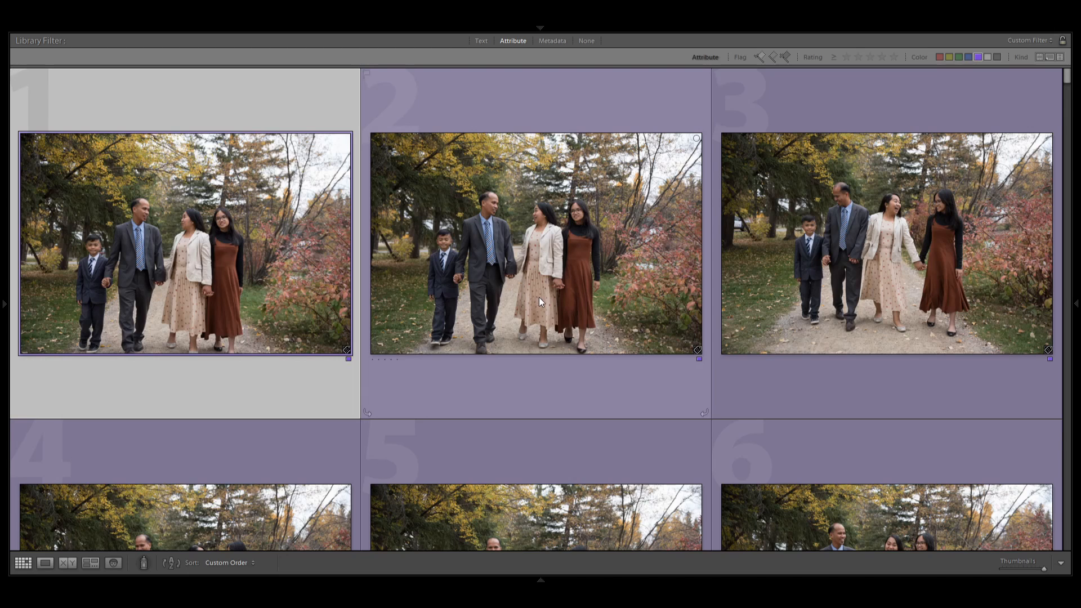
Compare the first six photos of the family walking along the path.
scroll(538, 298, "down", 2)
scroll(539, 298, "up", 2)
left_click(590, 265)
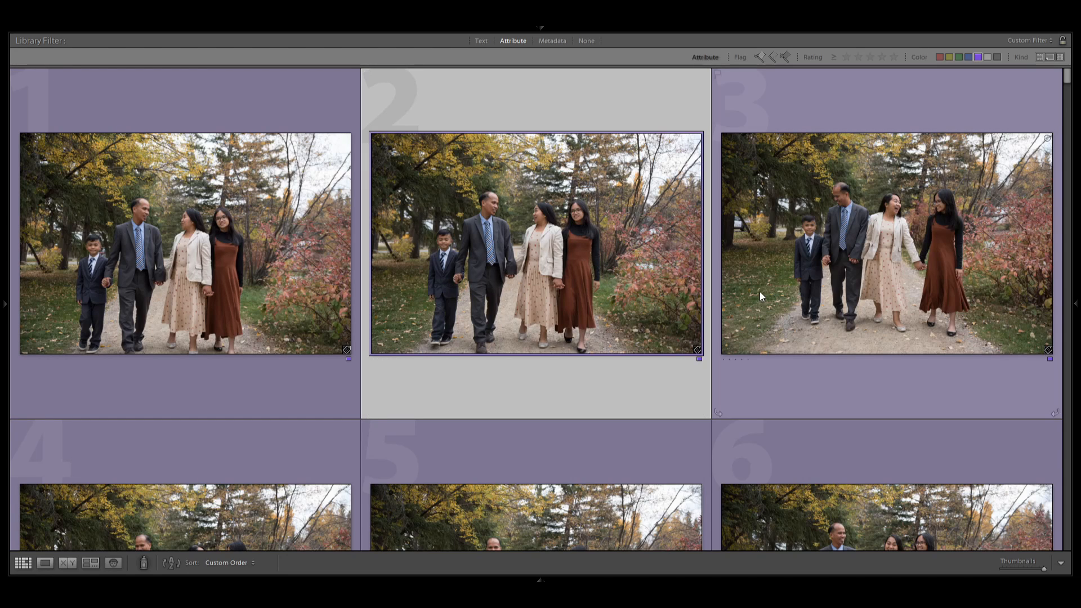
left_click(870, 286)
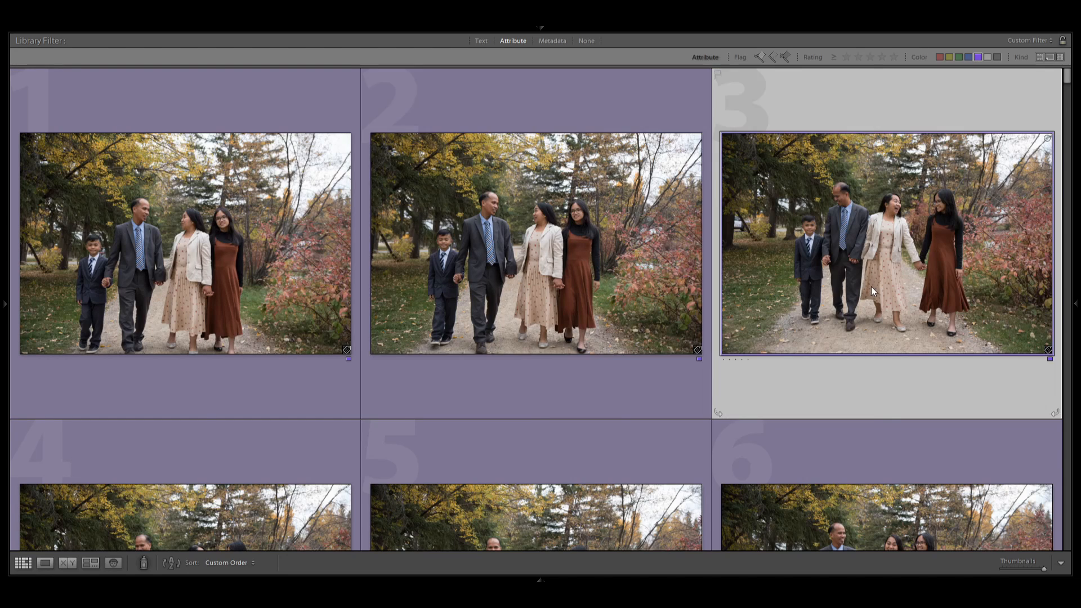
scroll(871, 286, "down", 3)
left_click(575, 298)
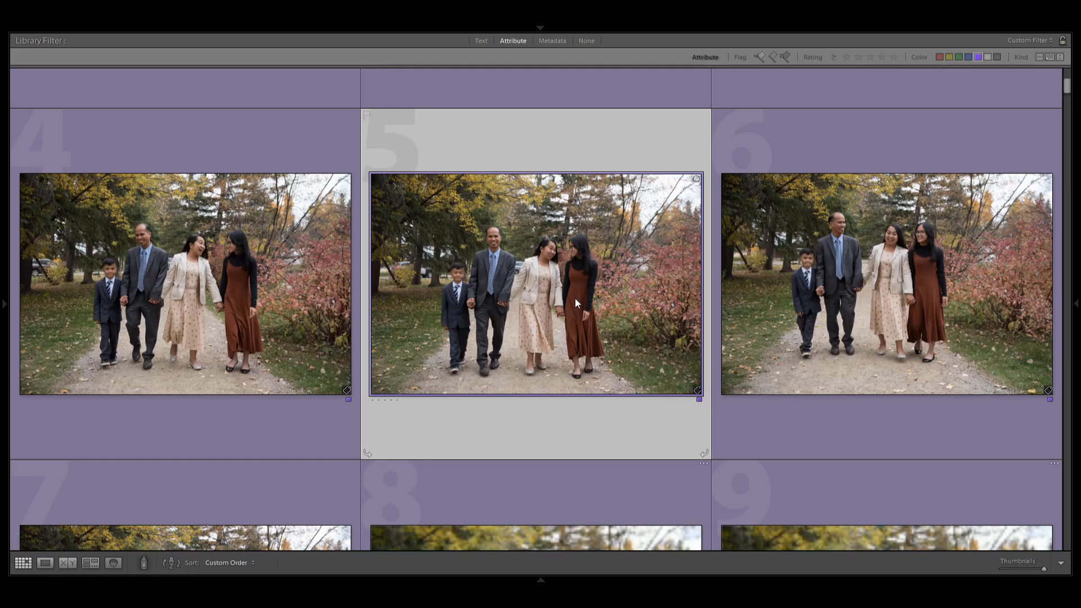
scroll(500, 345, "up", 3)
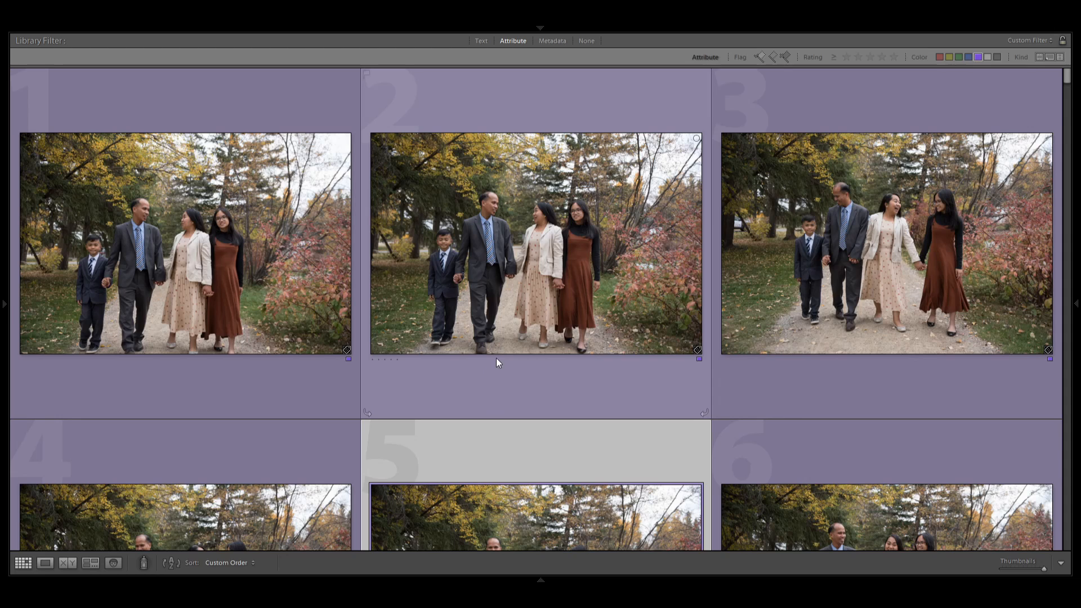
left_click(146, 316)
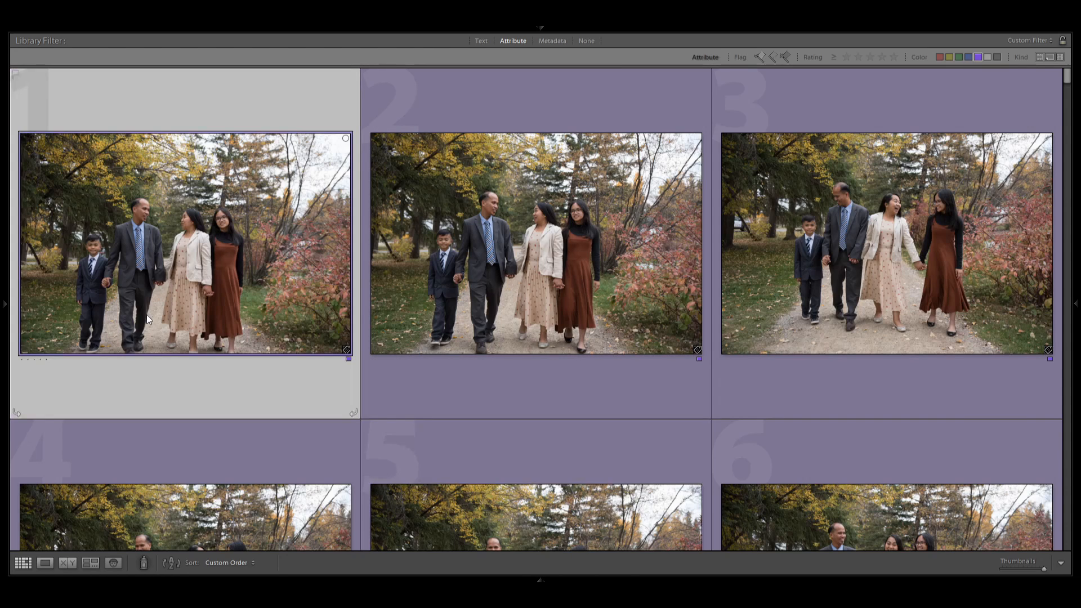
scroll(239, 346, "down", 2)
scroll(238, 315, "up", 2)
key("Right")
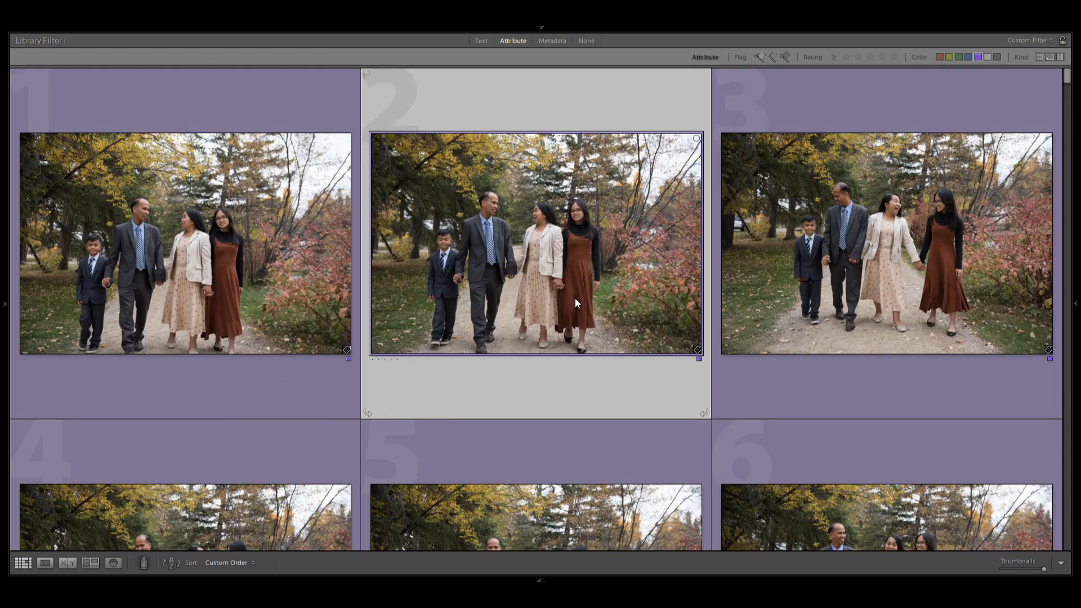
left_click(239, 287)
Look through the rest of the family walking series, up to photo 29, comparing similar shots.
scroll(247, 289, "down", 3)
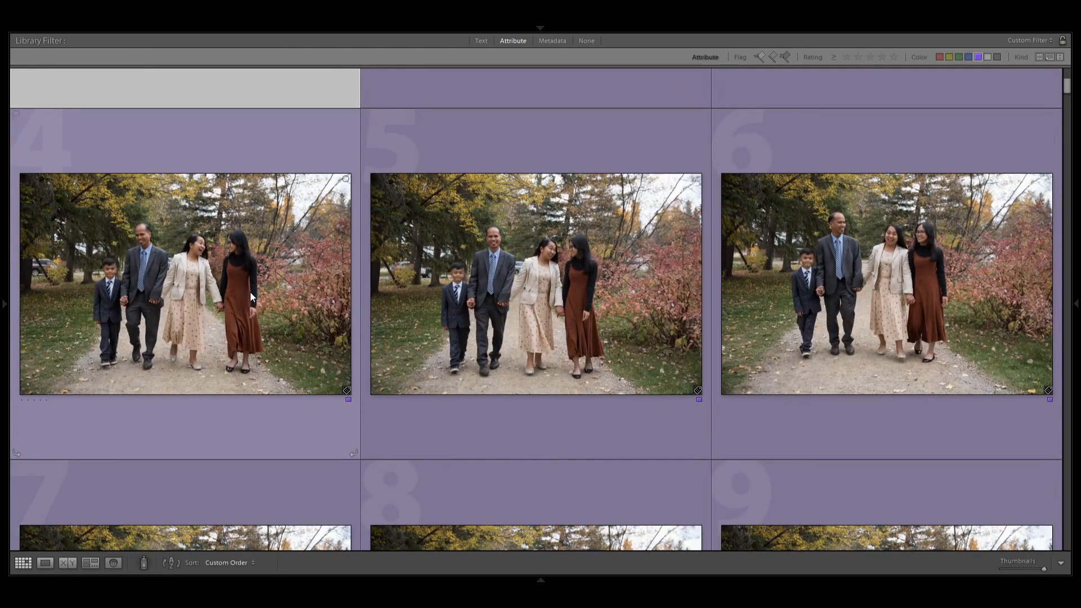
scroll(250, 292, "down", 3)
left_click(258, 363)
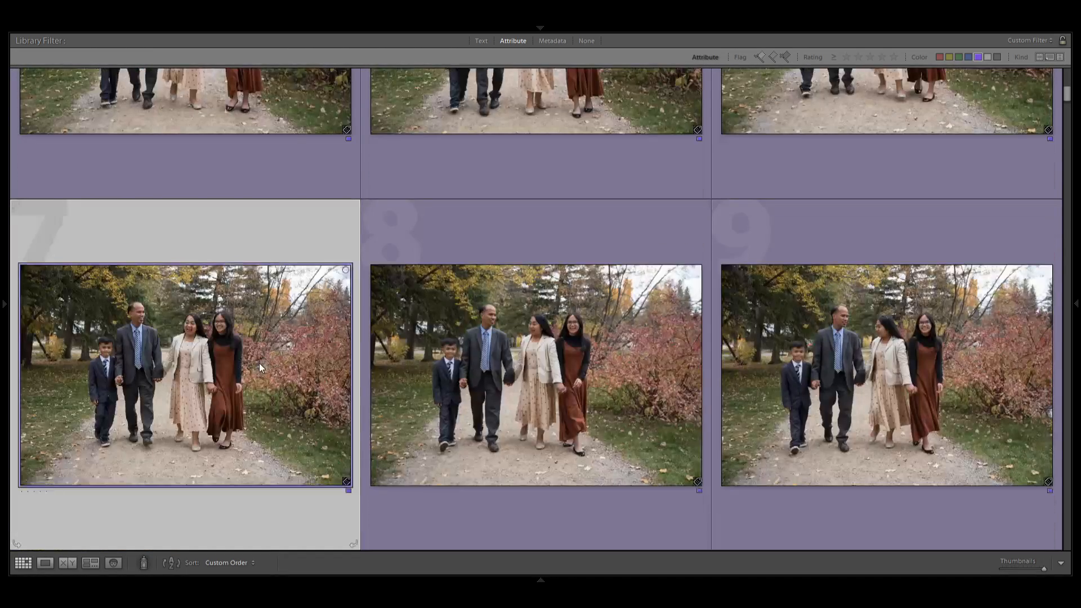
left_click(521, 387)
scroll(521, 386, "down", 5)
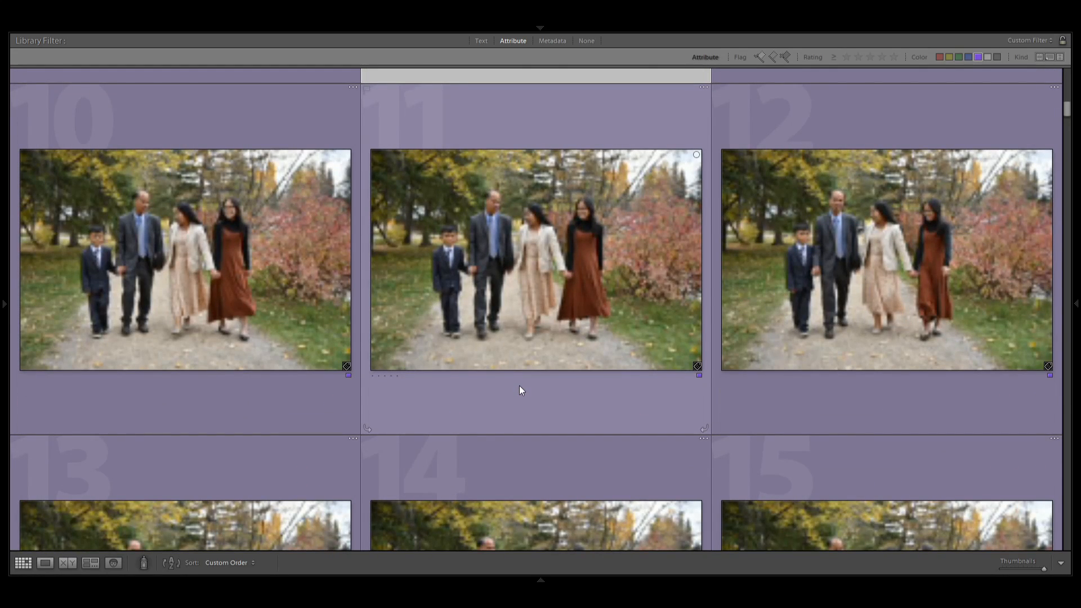
scroll(518, 387, "down", 3)
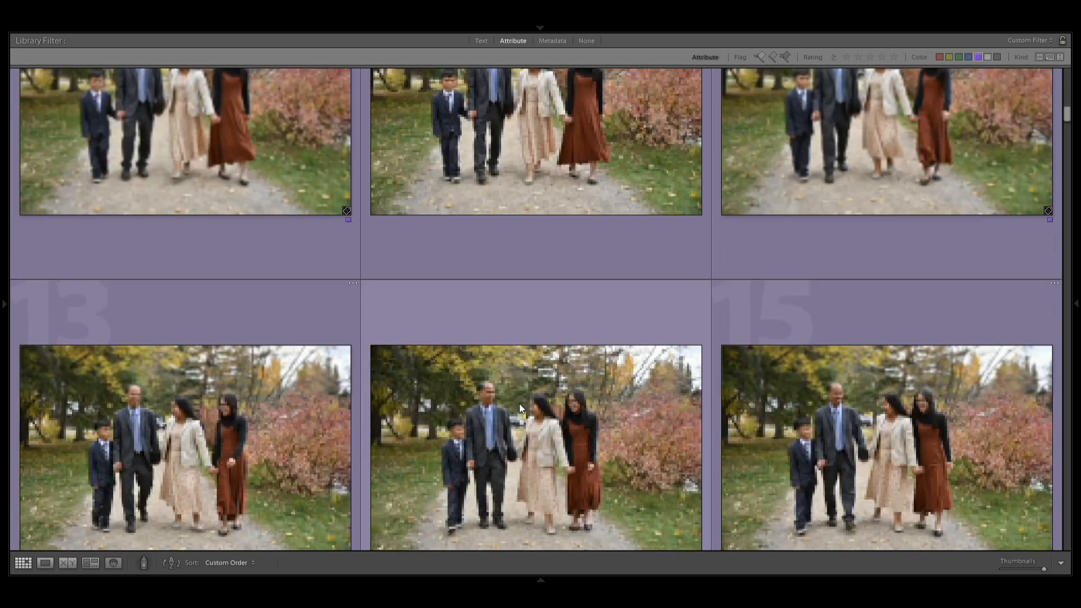
left_click(519, 404)
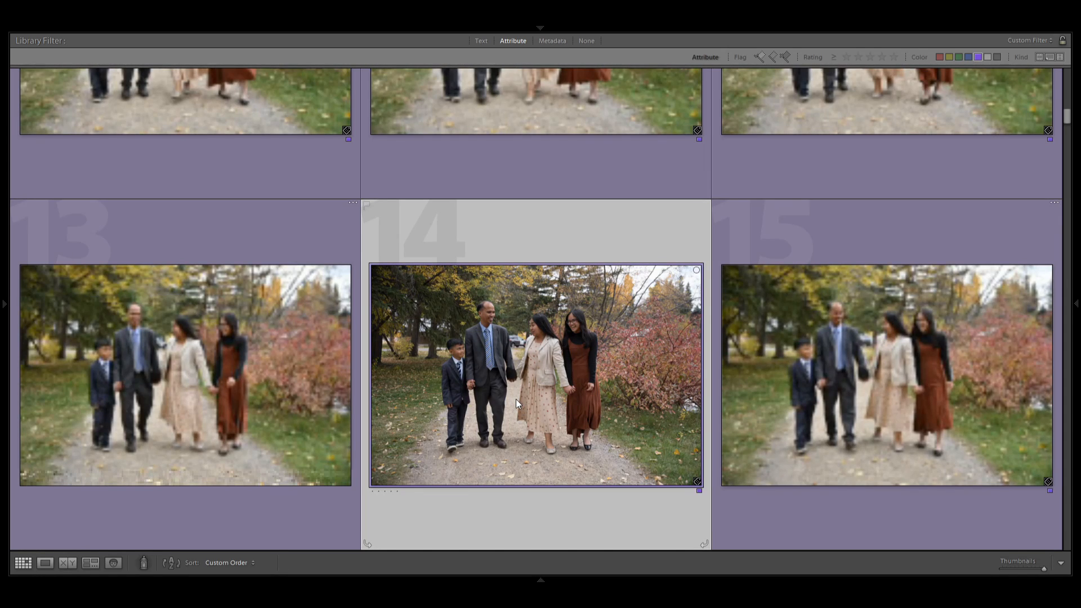
left_click(856, 407)
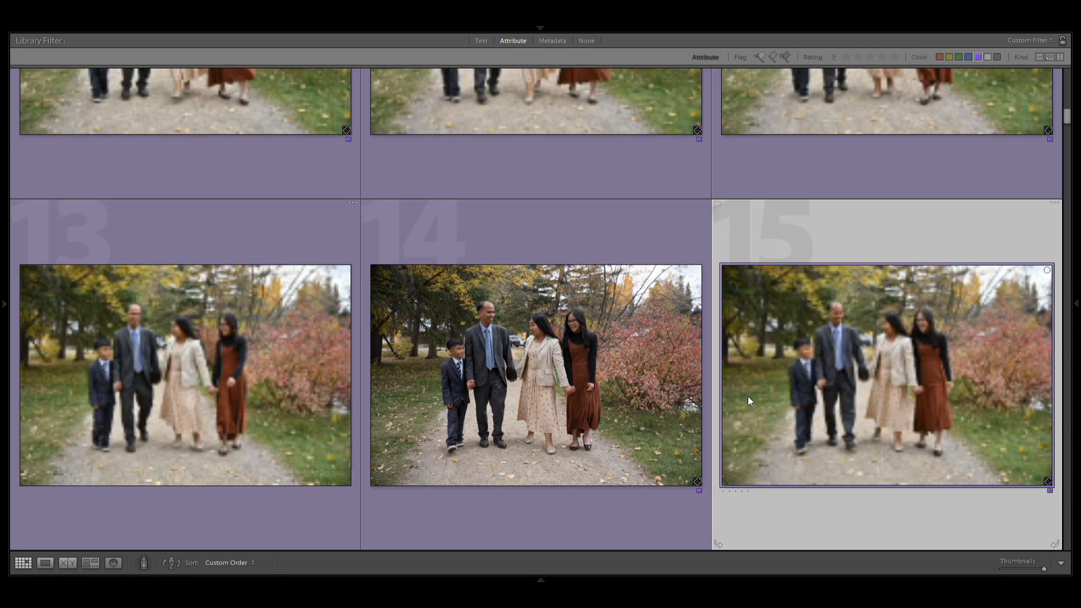
left_click(516, 374)
left_click(207, 394)
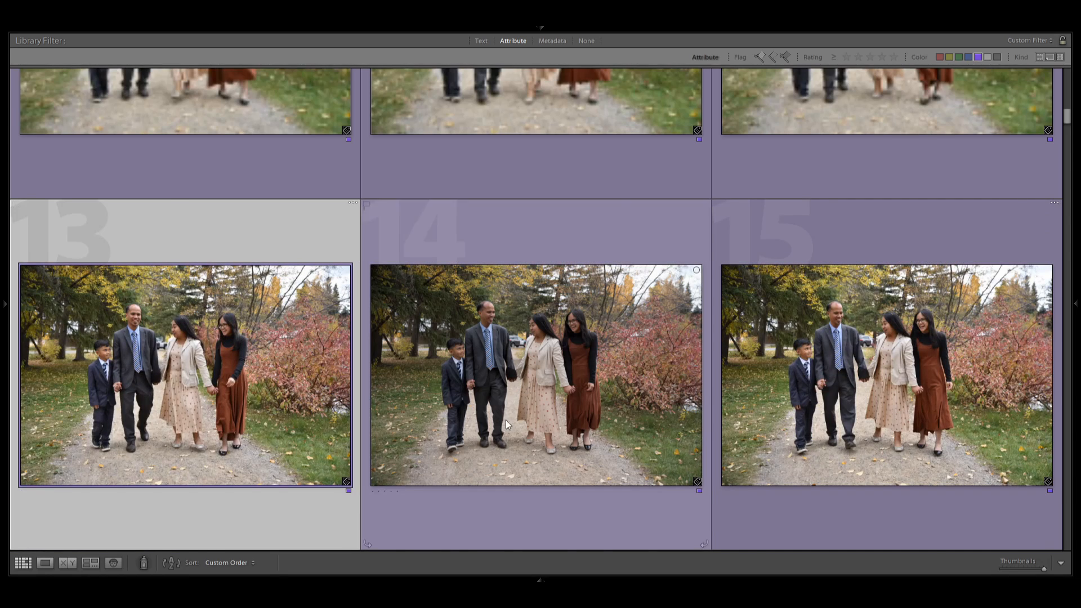
scroll(509, 419, "down", 3)
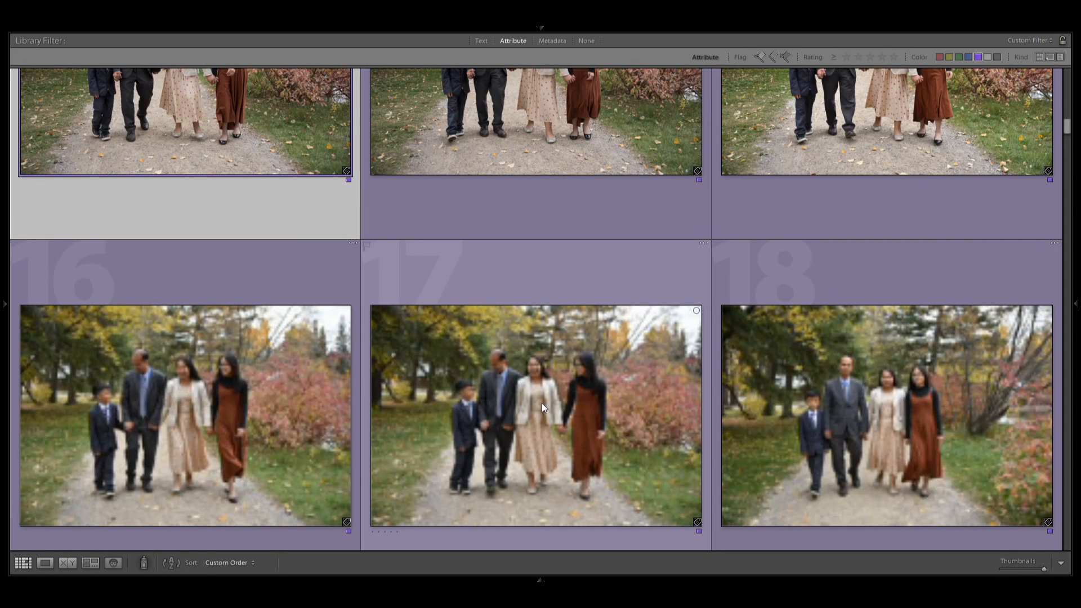
scroll(538, 399, "down", 12)
left_click(565, 376)
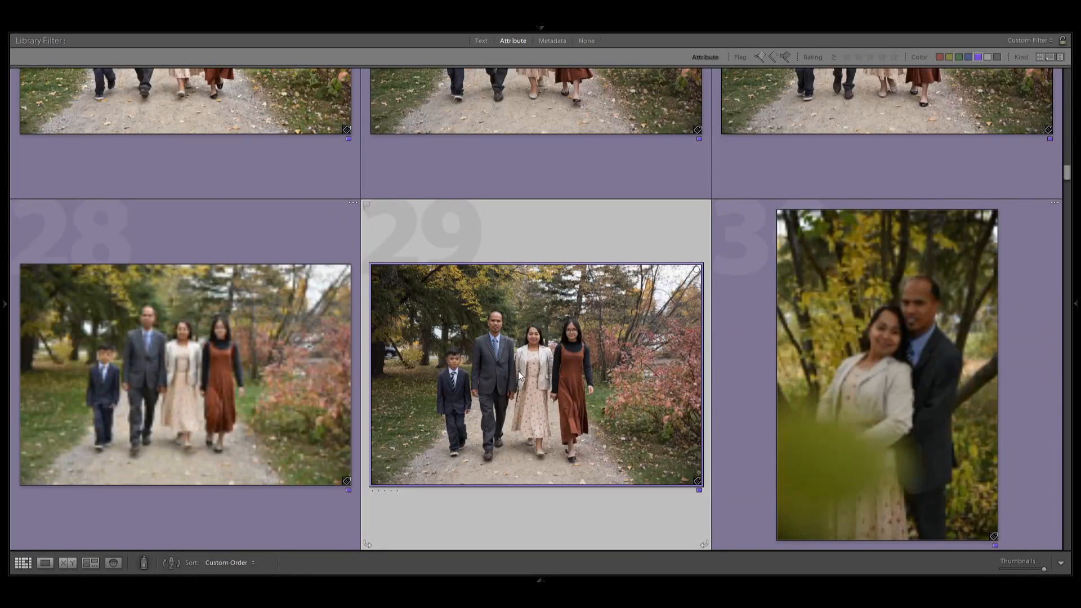
Reduce the grid thumbnail size to five photos per row and return to the start of the series.
key("minus")
key("minus")
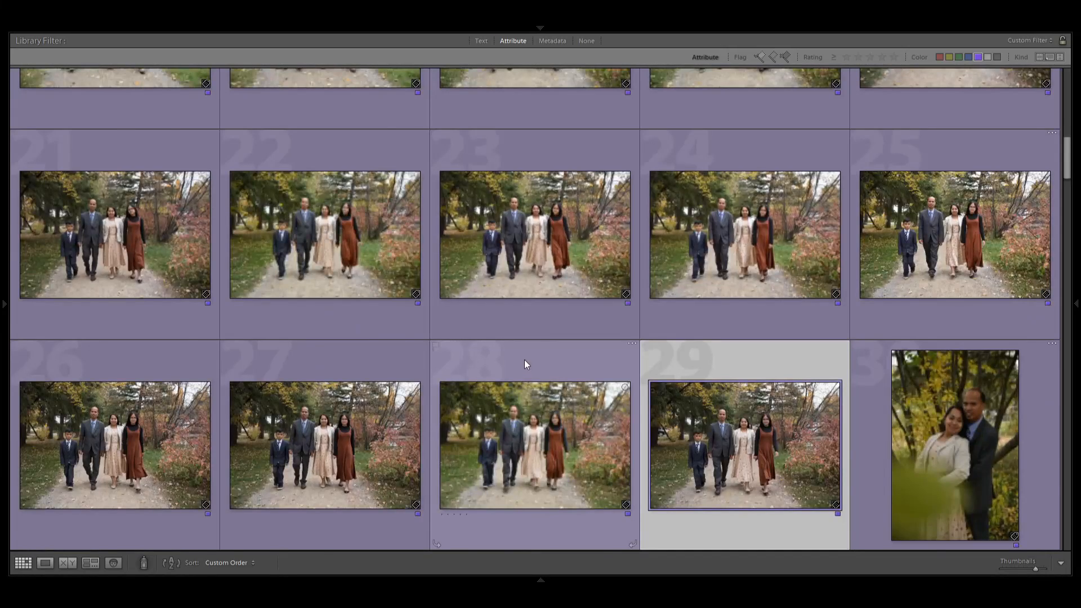
scroll(525, 361, "up", 10)
Select photos 1 to 5 together and rate them one star.
left_click(136, 184)
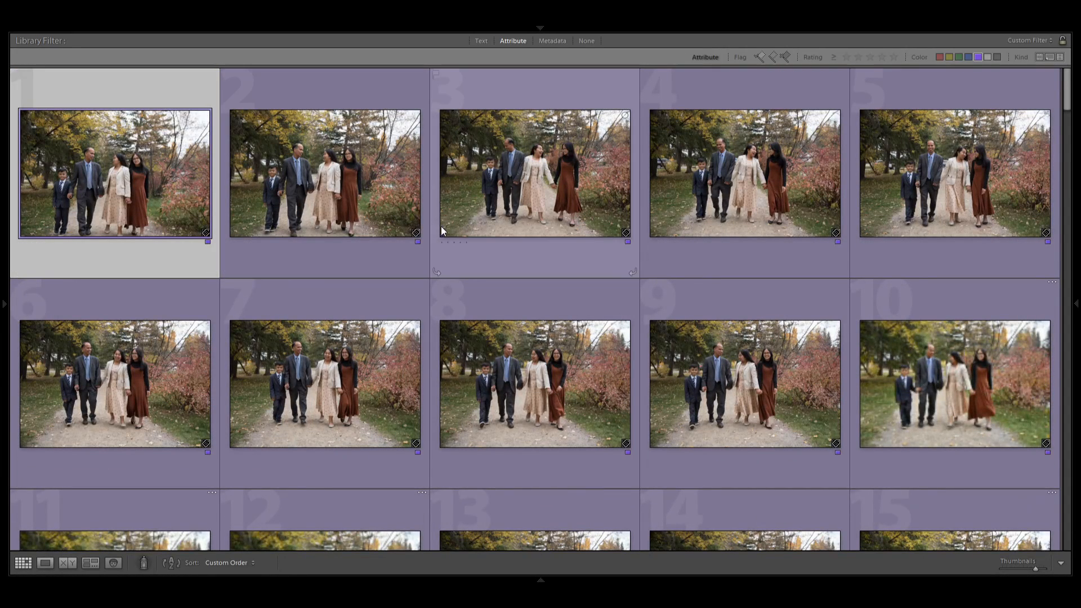
scroll(558, 336, "down", 6)
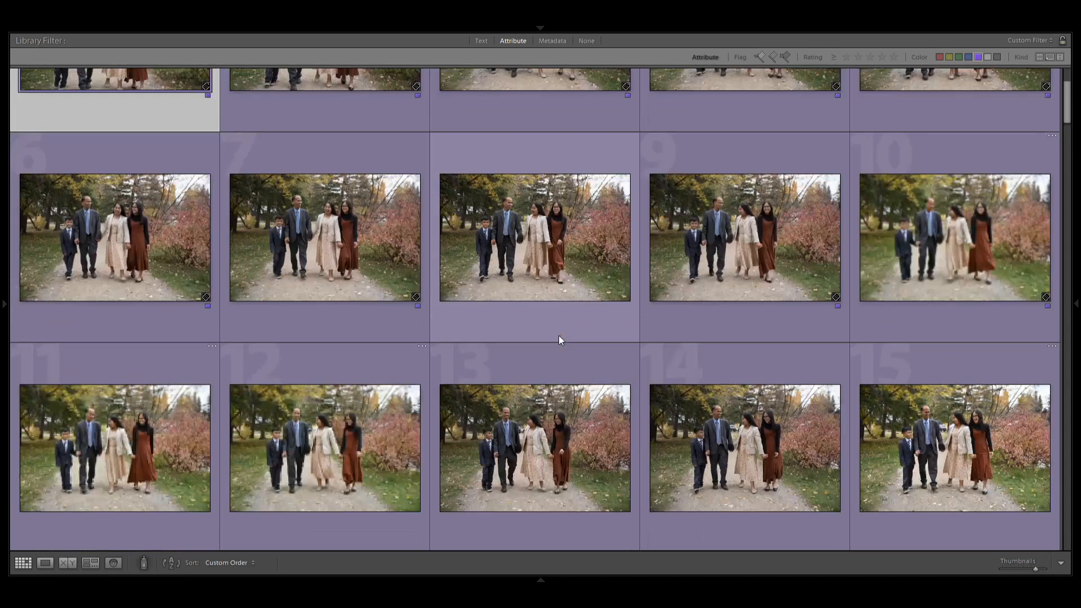
scroll(552, 339, "up", 4)
scroll(552, 339, "up", 1)
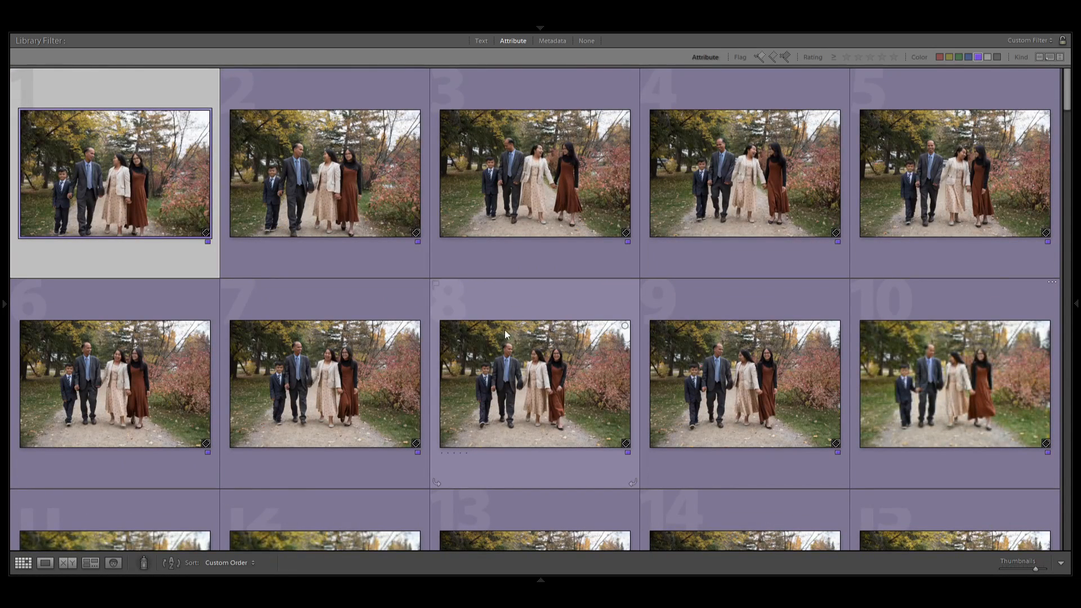
left_click(937, 194, "shift")
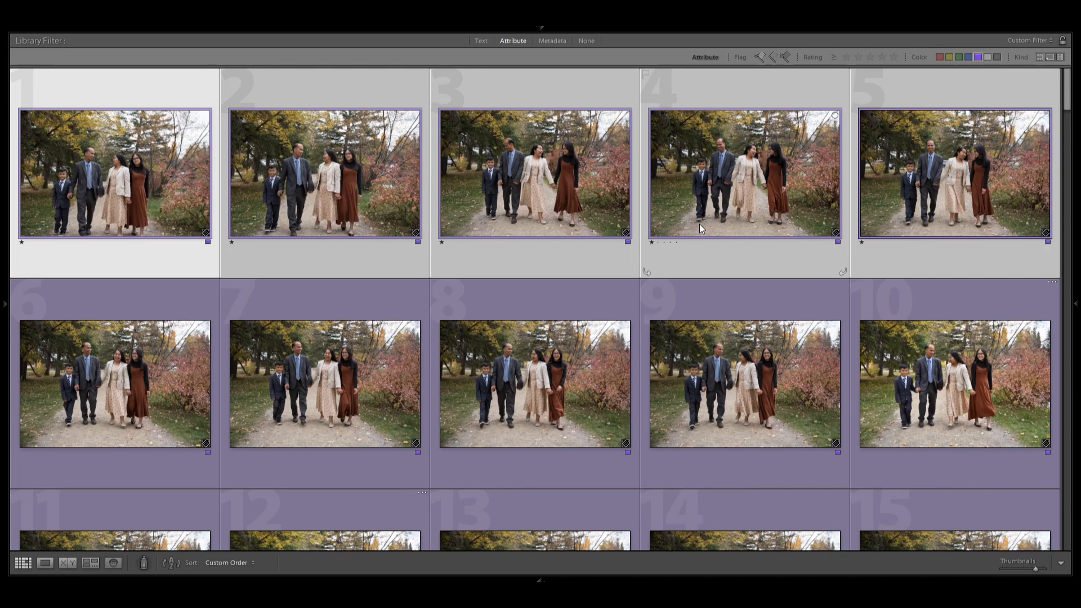
Select photos 6 to 10 without photo 9 and rate them one star.
left_click(131, 410)
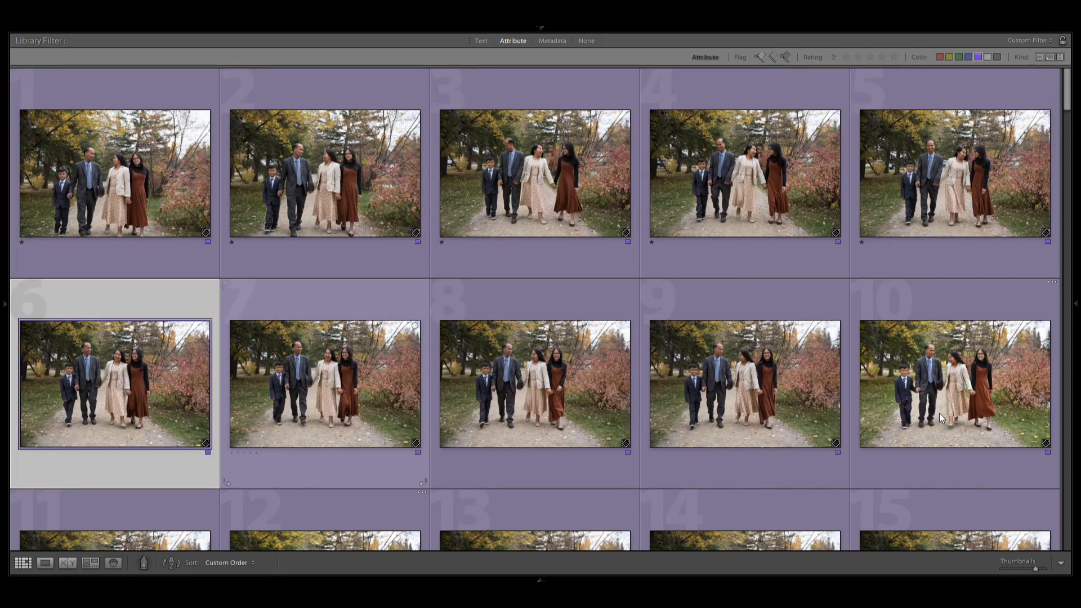
left_click(941, 413, "shift")
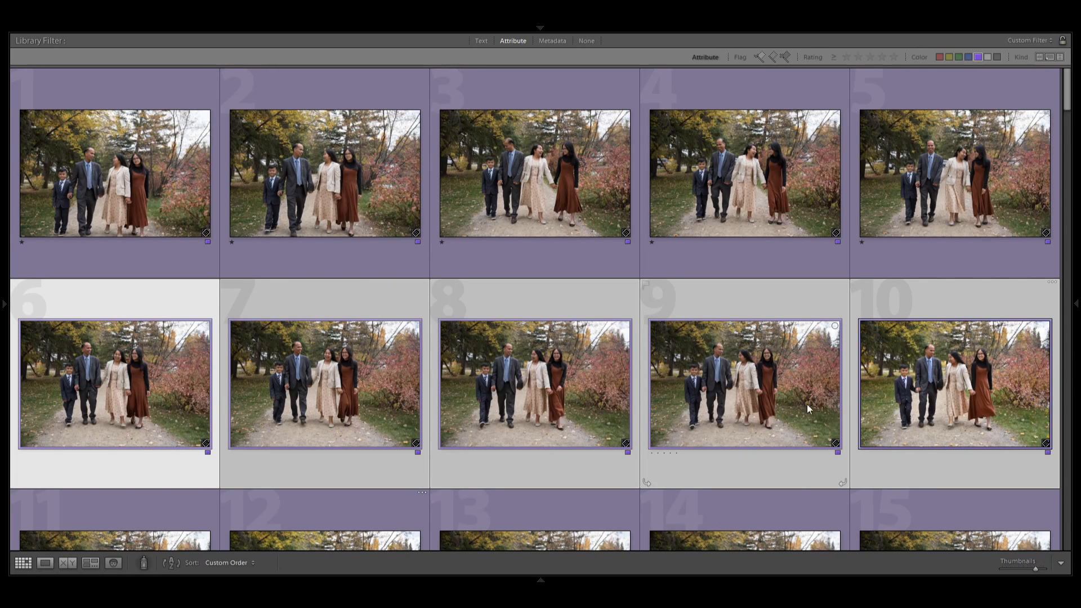
left_click(729, 410, "ctrl")
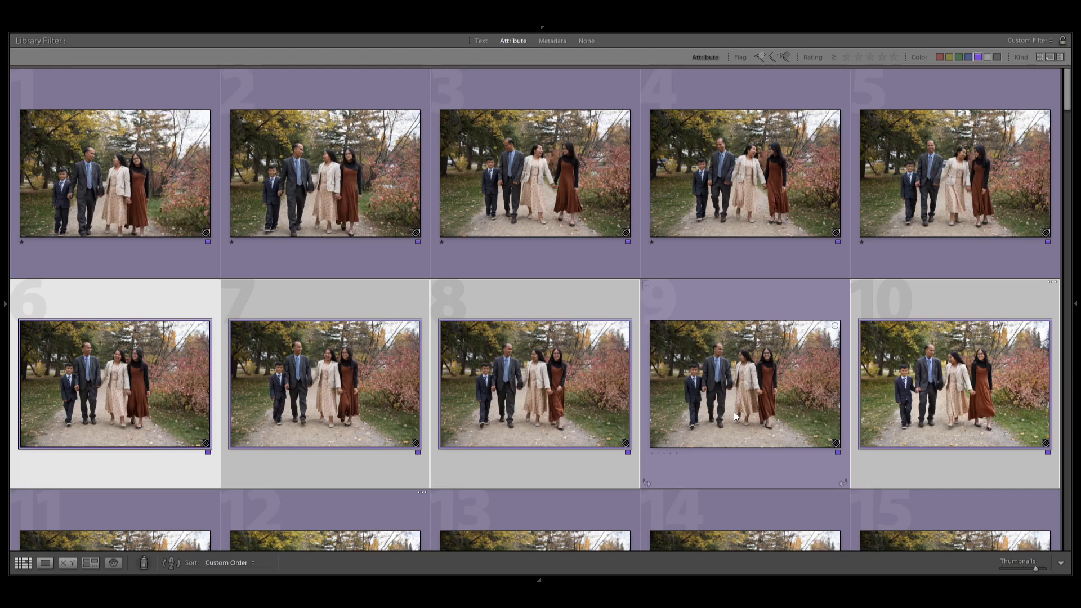
key("1")
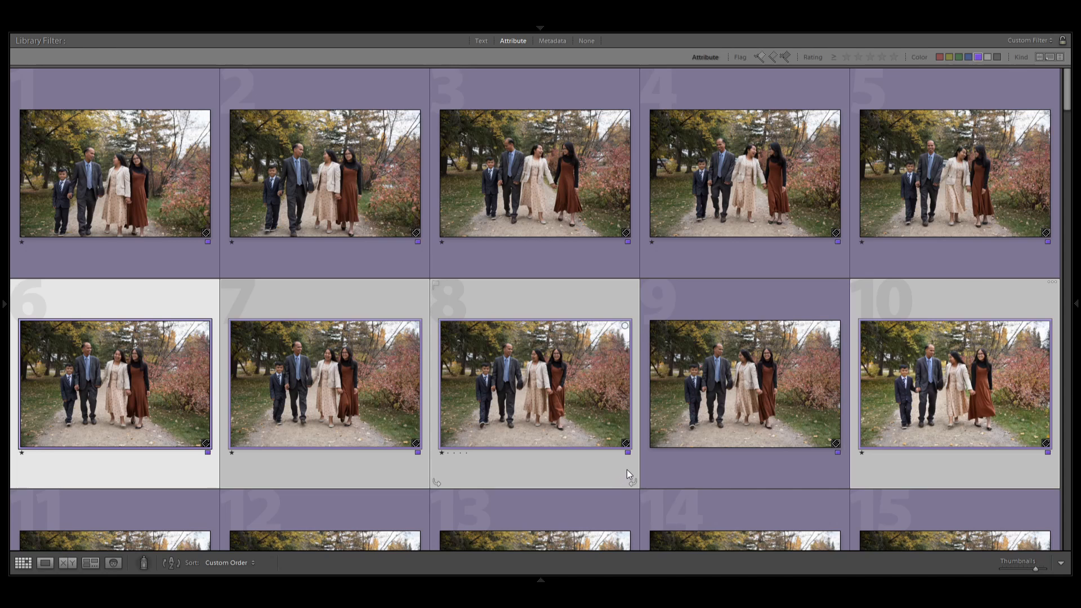
Remove the star ratings from all filtered photos and clear the selection.
key("ctrl+a")
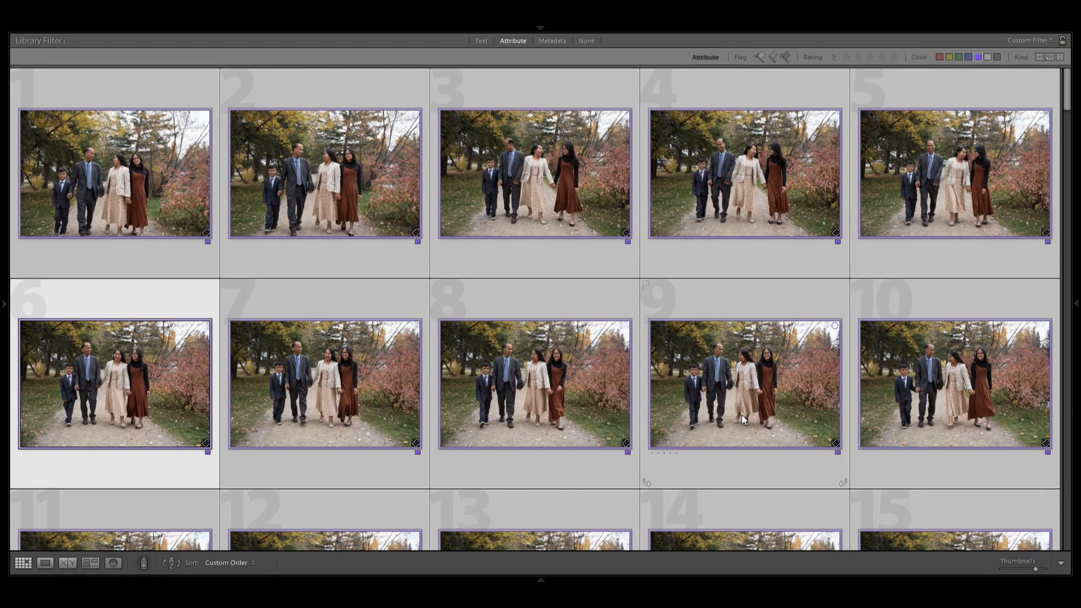
left_click(171, 201)
key("ctrl+d")
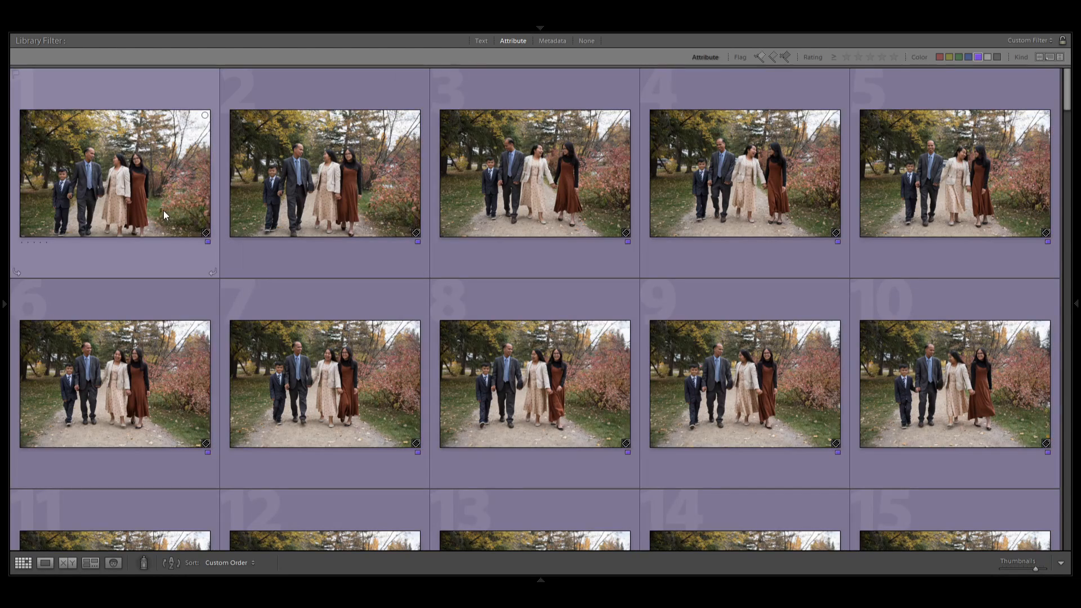
Rate photos 1 to 20 one star, selecting one row of five at a time.
left_click(163, 211)
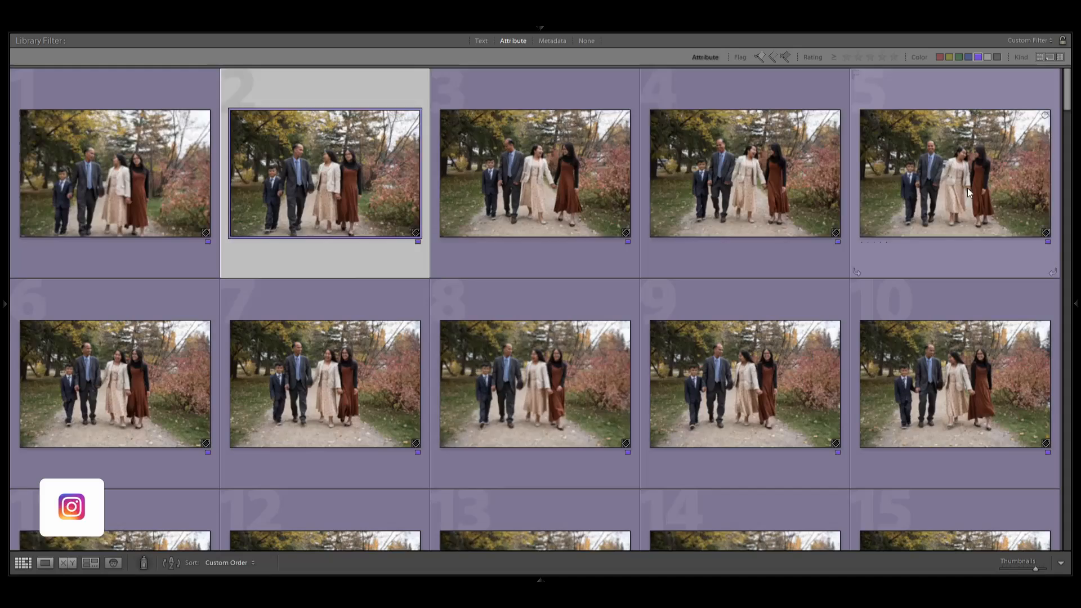
left_click(143, 194, "ctrl")
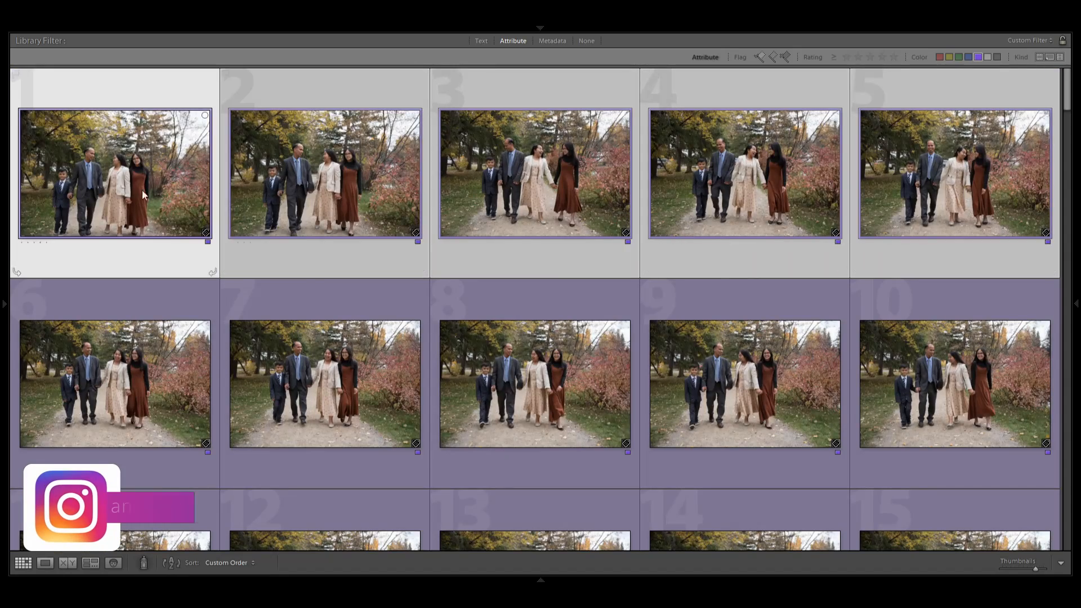
scroll(594, 236, "down", 3)
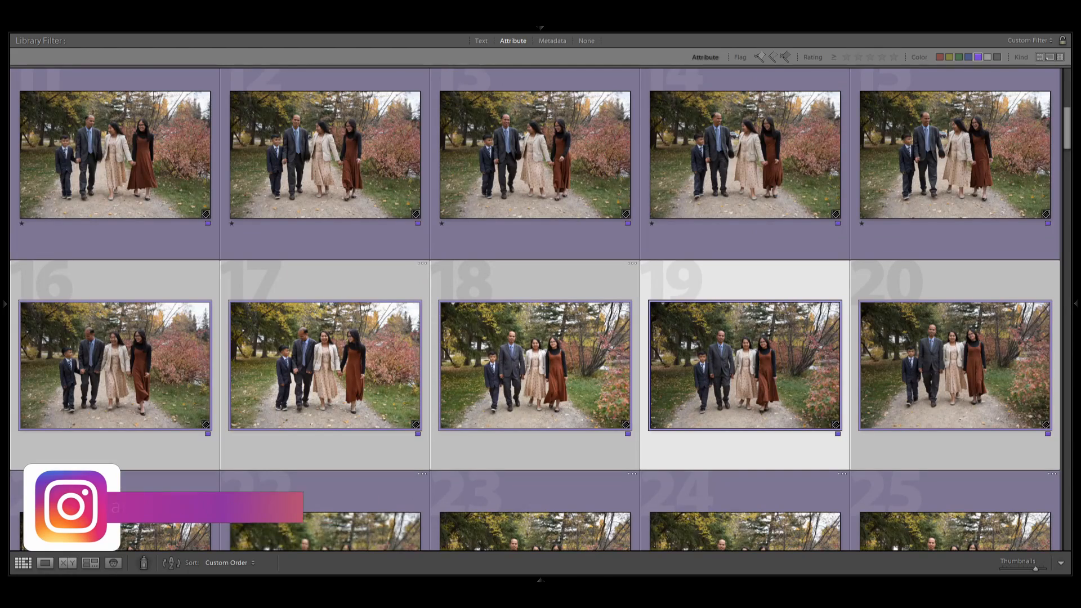
scroll(535, 310, "down", 2)
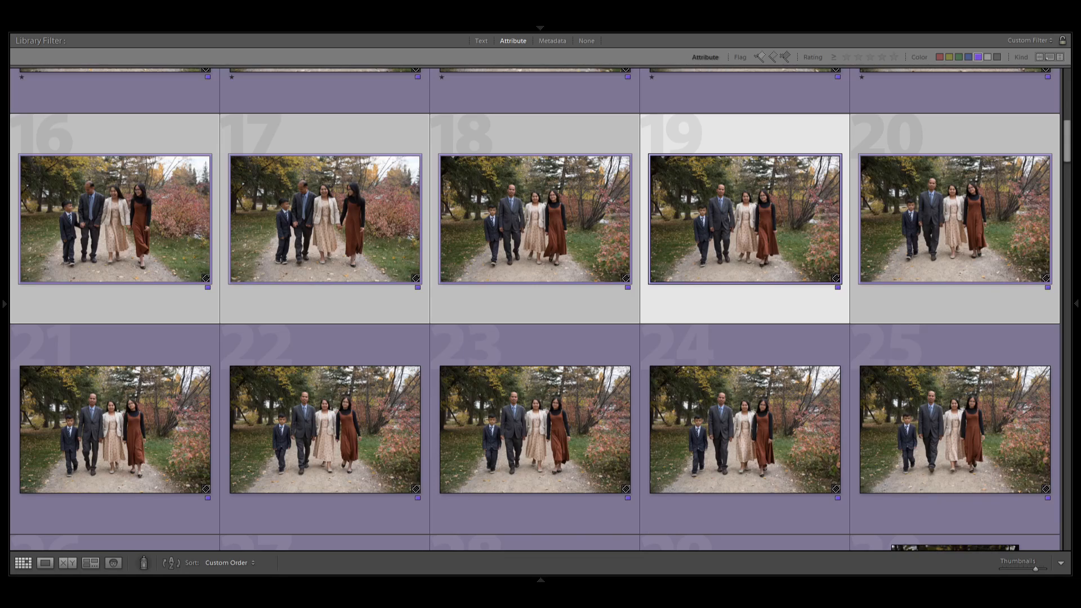
key("1")
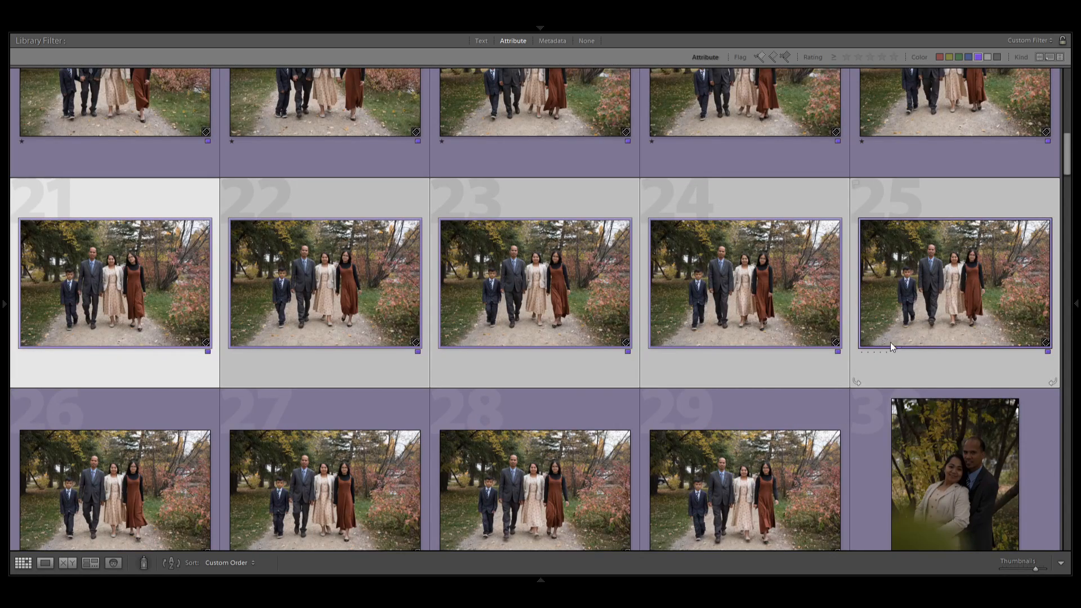
Rate photos 21 to 25, photos 26 to 29 and the couple portrait in position 30 one star.
key("1")
scroll(891, 342, "down", 1)
left_click(115, 360)
left_click(745, 372, "shift")
key("1")
left_click(945, 384)
Rate the couple portraits 31 to 37 one star.
key("1")
scroll(945, 384, "down", 2)
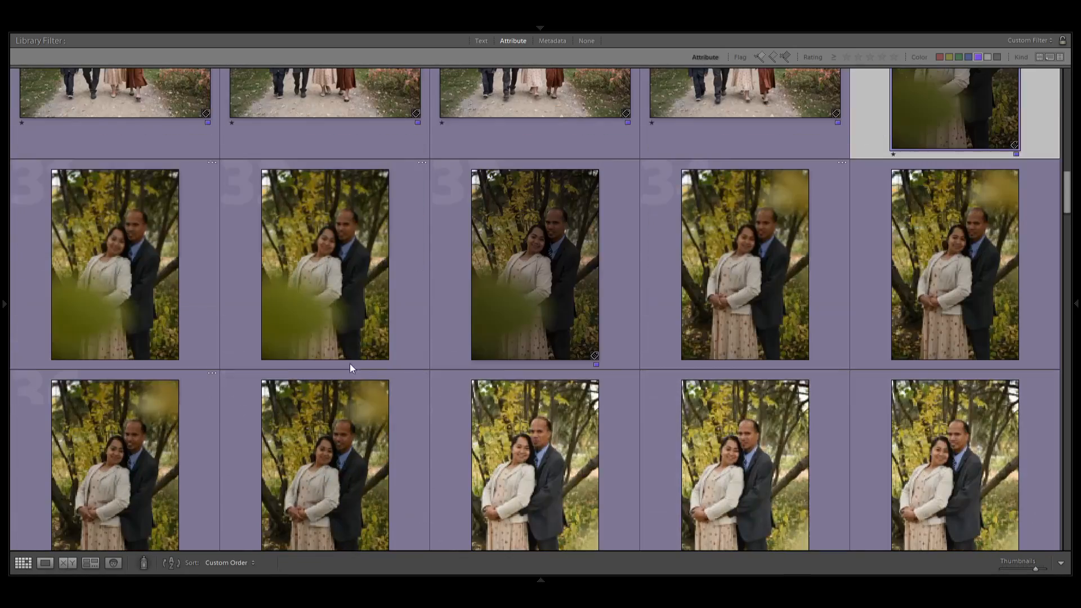
left_click(121, 343)
left_click(948, 308, "shift")
left_click(337, 479, "shift")
key("1")
Select couple portraits 38 to 40 and rate them one star, and do the same with photos 41 to 45.
left_click(560, 494)
scroll(855, 462, "down", 5)
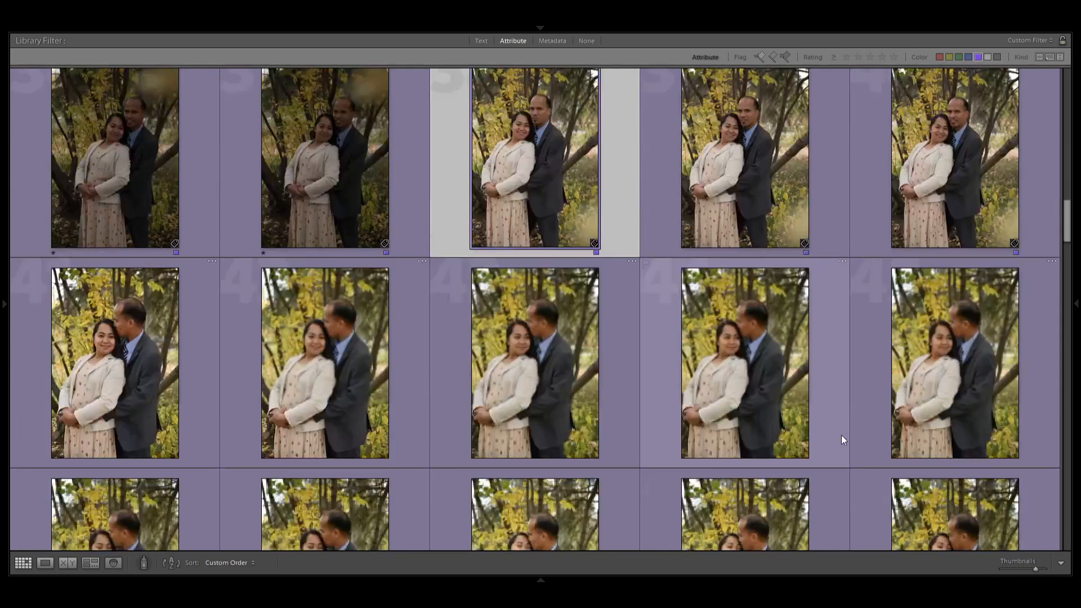
left_click(945, 147, "shift")
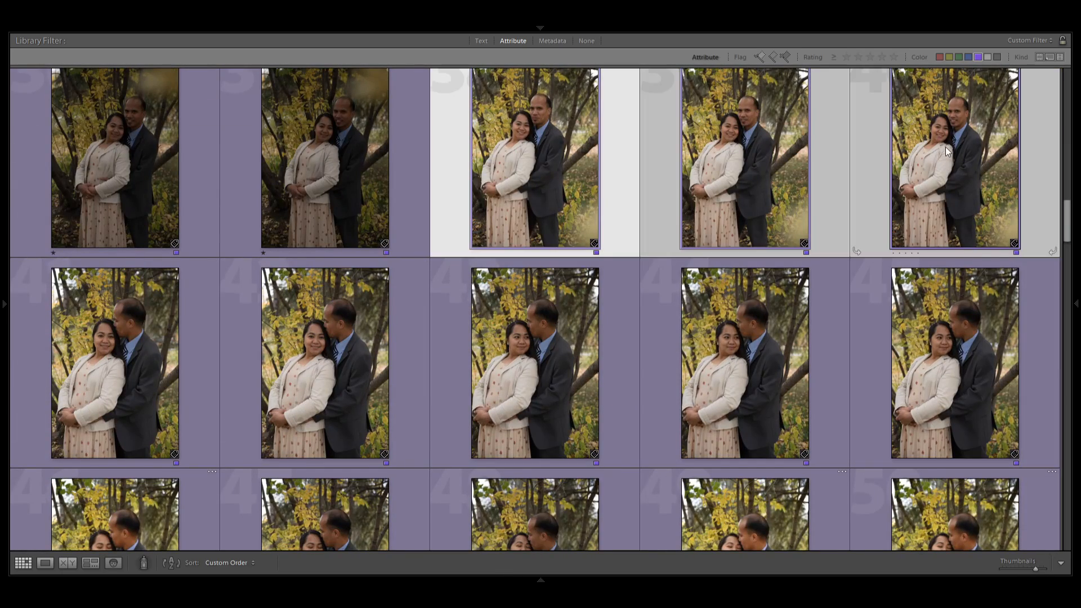
left_click(103, 374)
left_click(961, 394, "shift")
Rate photos 46 to 60 one star, selecting one row of five at a time.
scroll(961, 394, "down", 2)
left_click(121, 338)
left_click(951, 315, "shift")
scroll(951, 315, "down", 3)
left_click(121, 282)
left_click(952, 298, "shift")
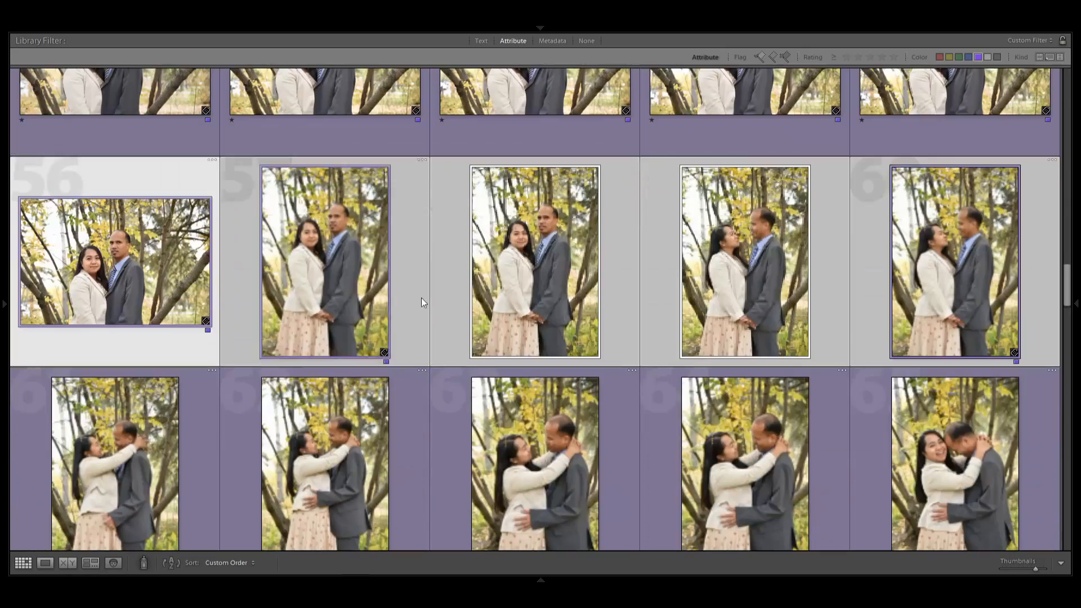
key("1")
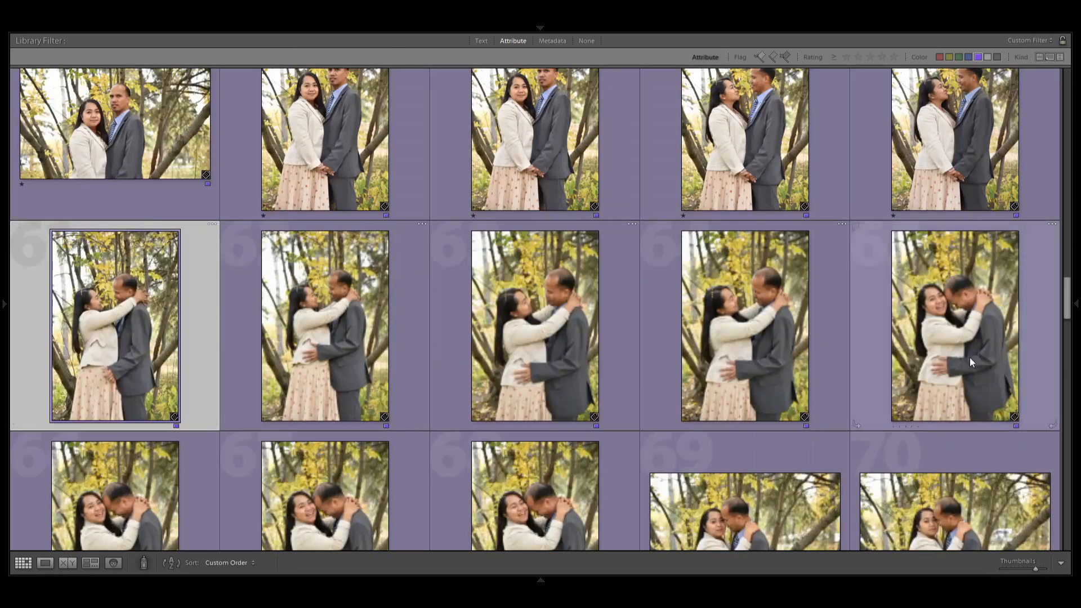
Rate photos 62 to 75 one star, leaving out photo 61.
left_click(970, 359, "shift")
left_click(351, 329)
left_click(131, 344, "ctrl")
left_click(738, 343)
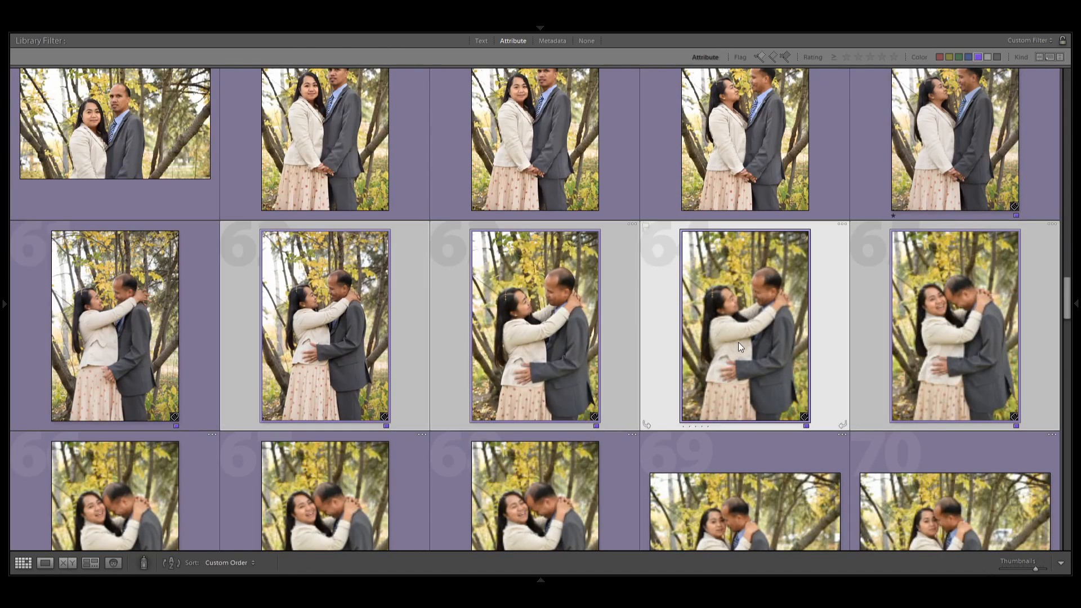
left_click(982, 352)
scroll(982, 353, "down", 5)
left_click(116, 321)
left_click(914, 323, "shift")
scroll(890, 383, "down", 2)
key("1")
Select photos 76 to 80, drop photo 76 from the selection and rate the others one star.
left_click(879, 394, "shift")
left_click(360, 383)
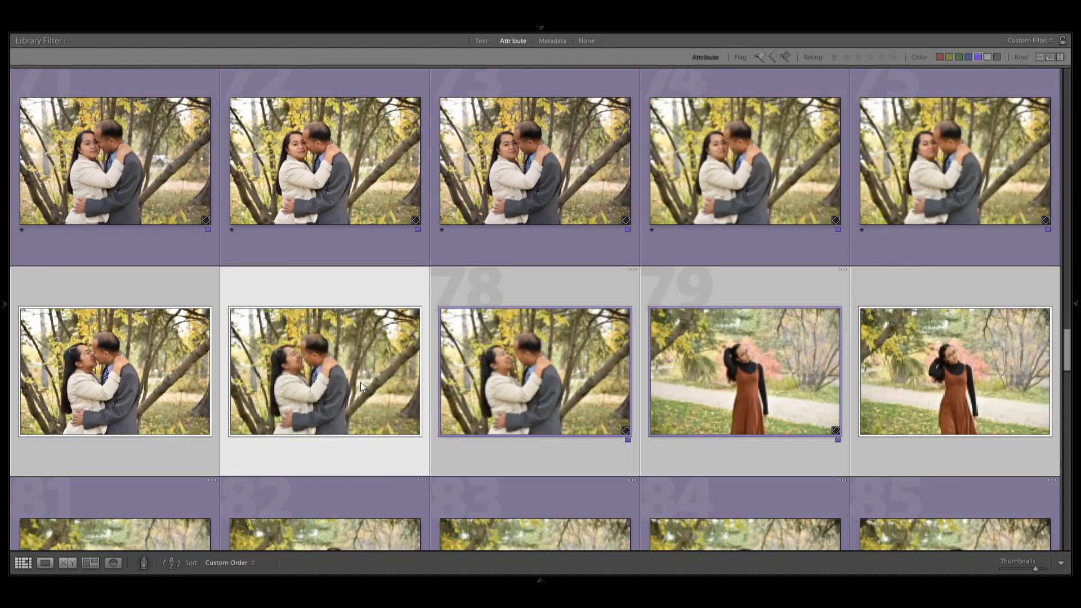
left_click(543, 388)
left_click(101, 389)
left_click(106, 398, "ctrl")
key("1")
left_click(801, 394)
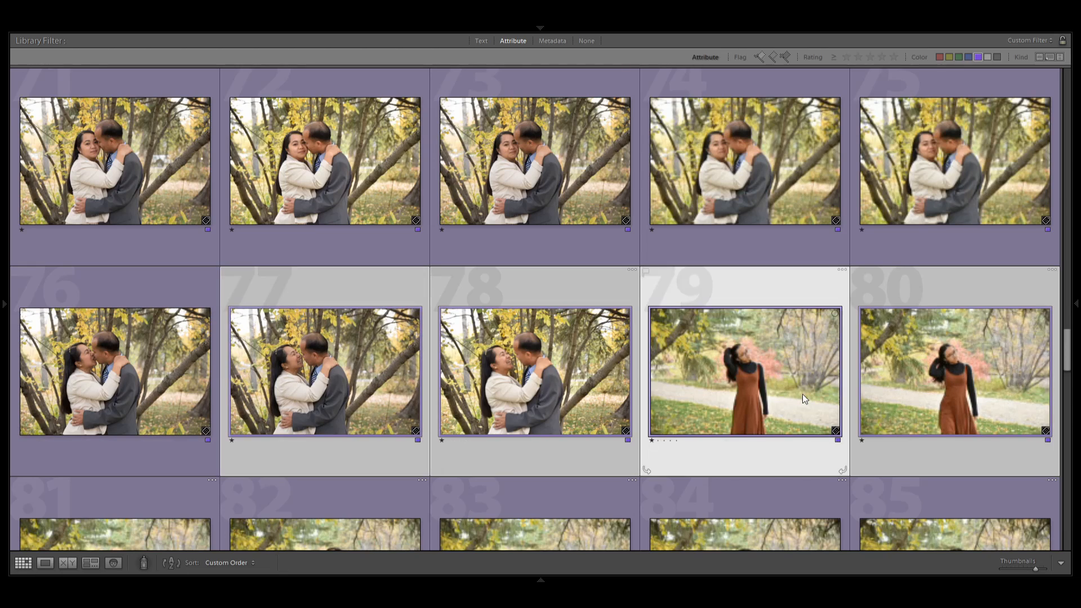
Select photos 81 to 85 and drop photos 82 and 83 from the selection.
scroll(803, 398, "down", 2)
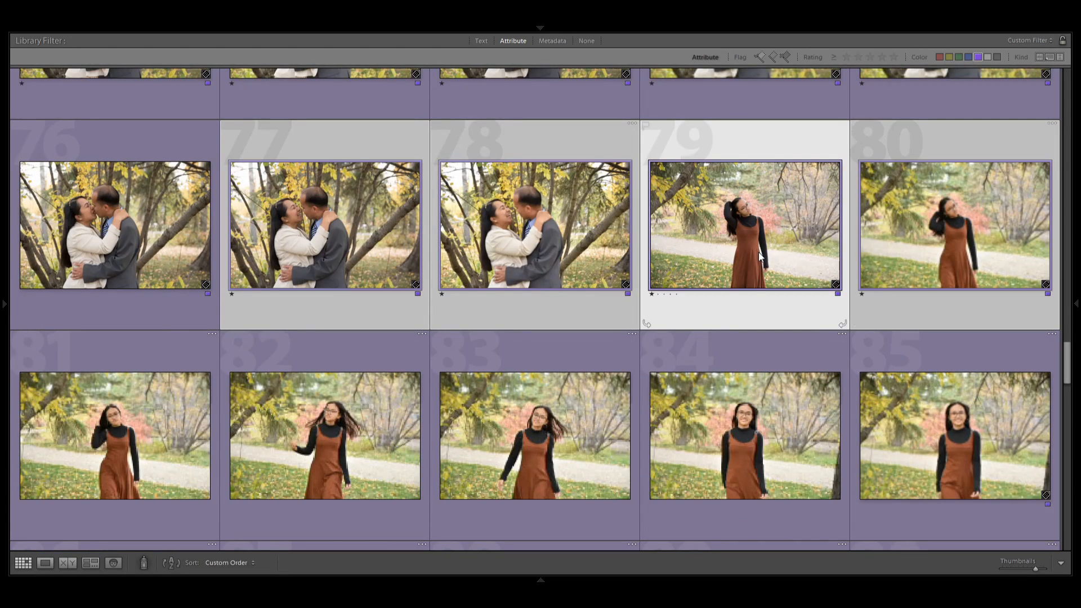
left_click(146, 448)
left_click(941, 465, "shift")
scroll(941, 465, "down", 2)
left_click(383, 315)
key("slash")
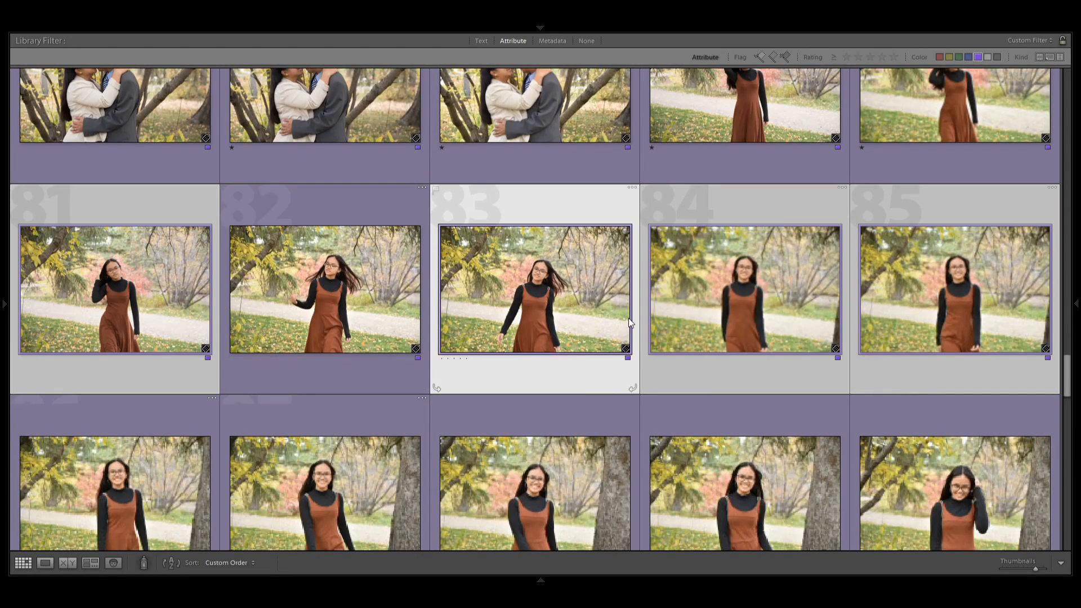
key("slash")
Rate photos 81, 84 and 85 one star.
double_click(541, 318)
key("g")
left_click(146, 321)
left_click(994, 325, "ctrl")
left_click(754, 327, "ctrl")
key("1")
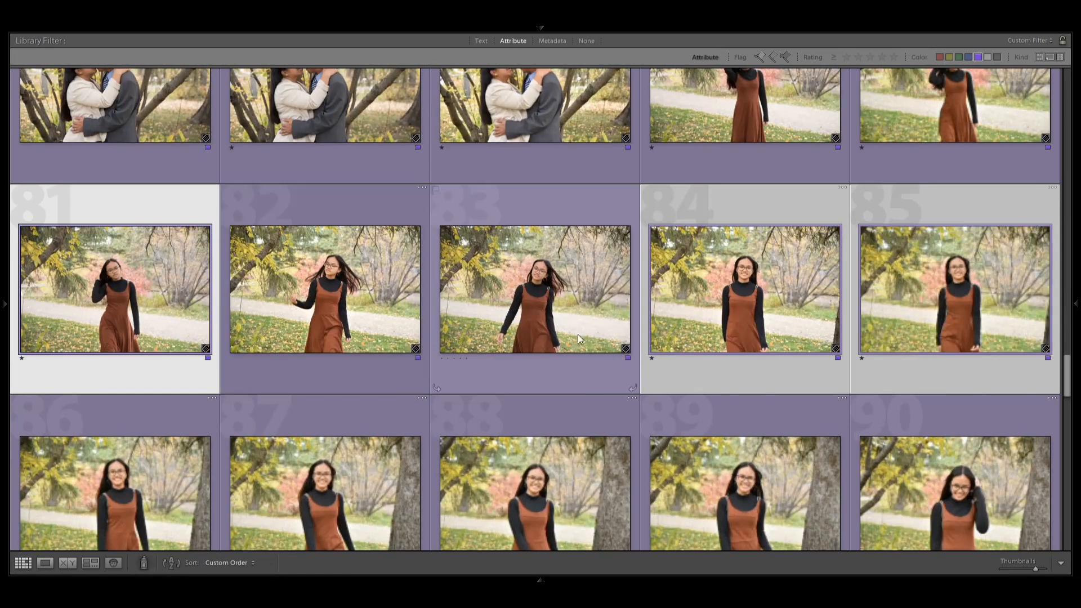
Rate the photos from 86 to 110 one star, working row by row.
scroll(578, 335, "down", 2)
left_click(147, 360)
left_click(957, 361, "shift")
key("1")
scroll(749, 349, "down", 4)
left_click(146, 276)
left_click(958, 275, "shift")
left_click(349, 276)
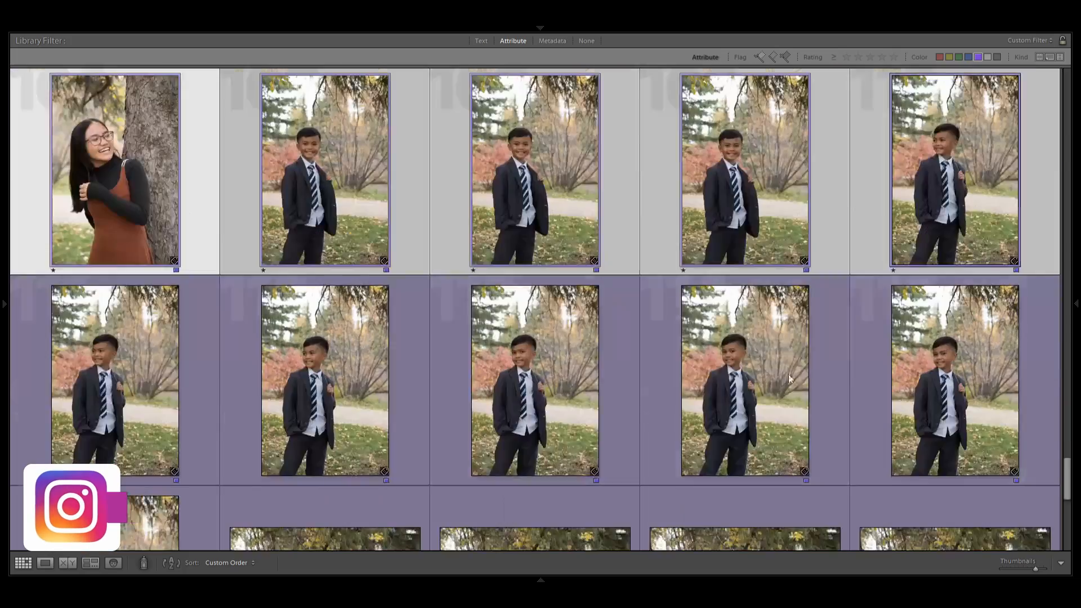
Rate photos 111 to 115 and photos 116 to 120 one star.
left_click(115, 380)
left_click(953, 423, "shift")
scroll(630, 404, "down", 2)
left_click(121, 417)
scroll(370, 345, "down", 3)
scroll(369, 346, "up", 5)
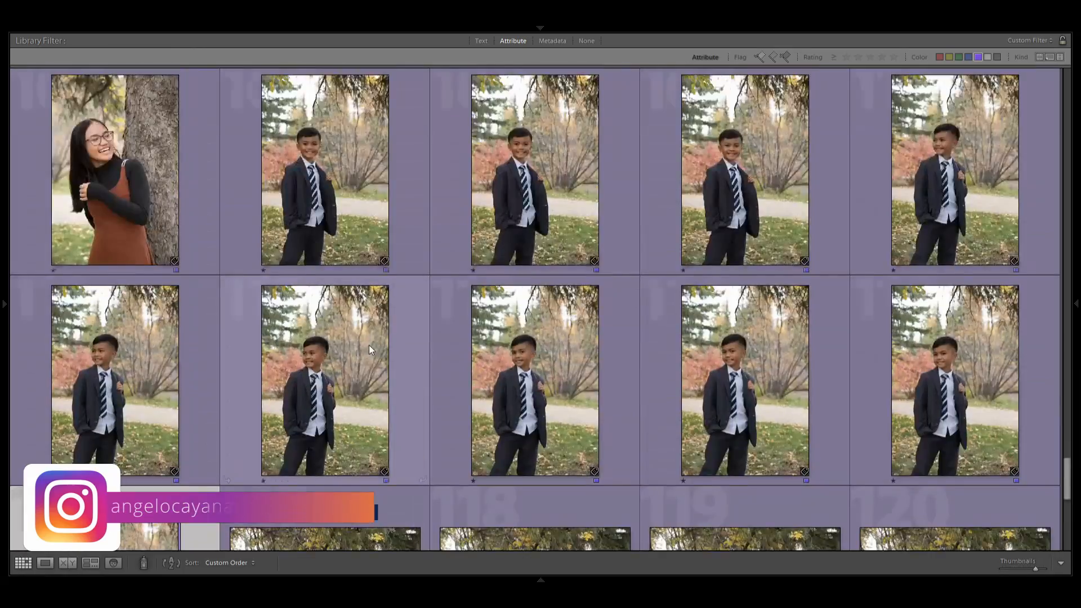
scroll(370, 346, "down", 7)
scroll(369, 345, "up", 3)
left_click(935, 326, "shift")
key("1")
Rate photos 121 to 125 and the final photos 126 to 128 one star, and clear the selection.
scroll(630, 388, "down", 3)
left_click(121, 384)
left_click(899, 368, "shift")
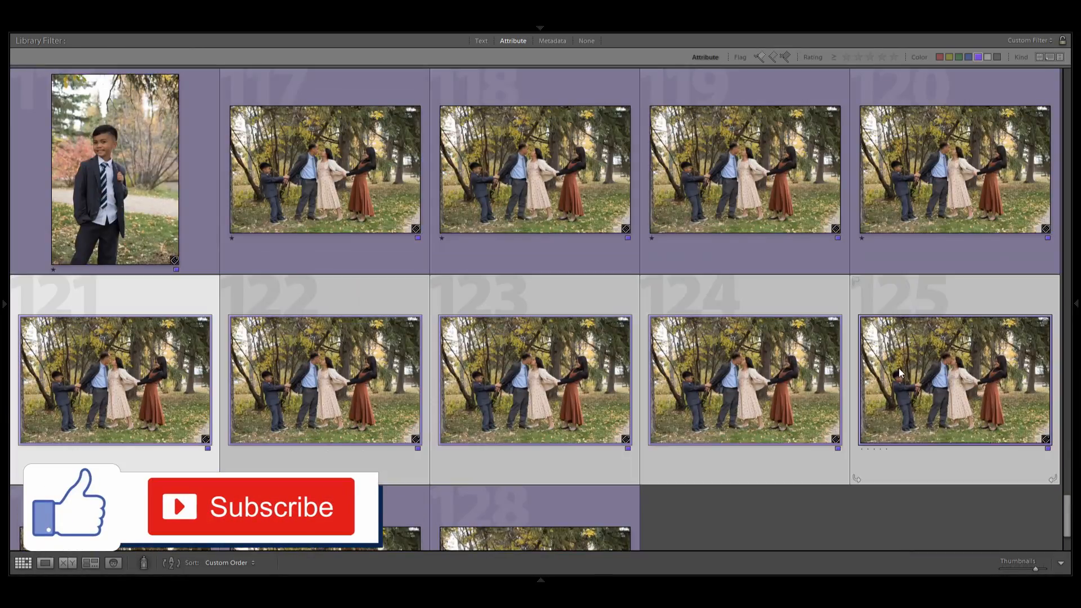
key("1")
scroll(788, 383, "down", 3)
left_click(121, 444)
left_click(559, 444, "shift")
key("1")
key("ctrl+d")
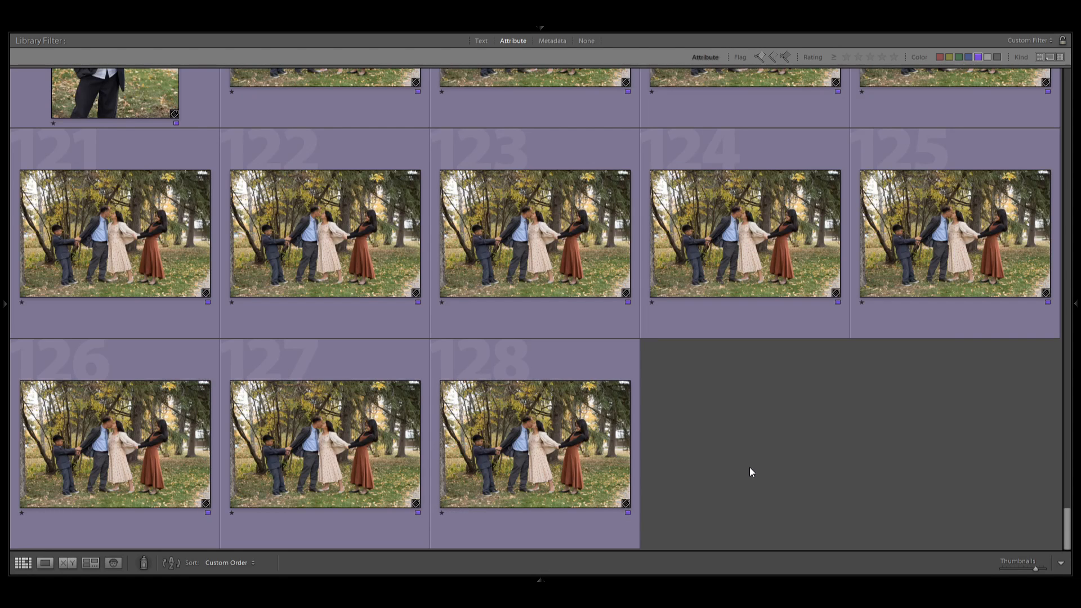
Go back to the first photo and look through the grid down to the girl's tree portraits to check the ratings.
key("Home")
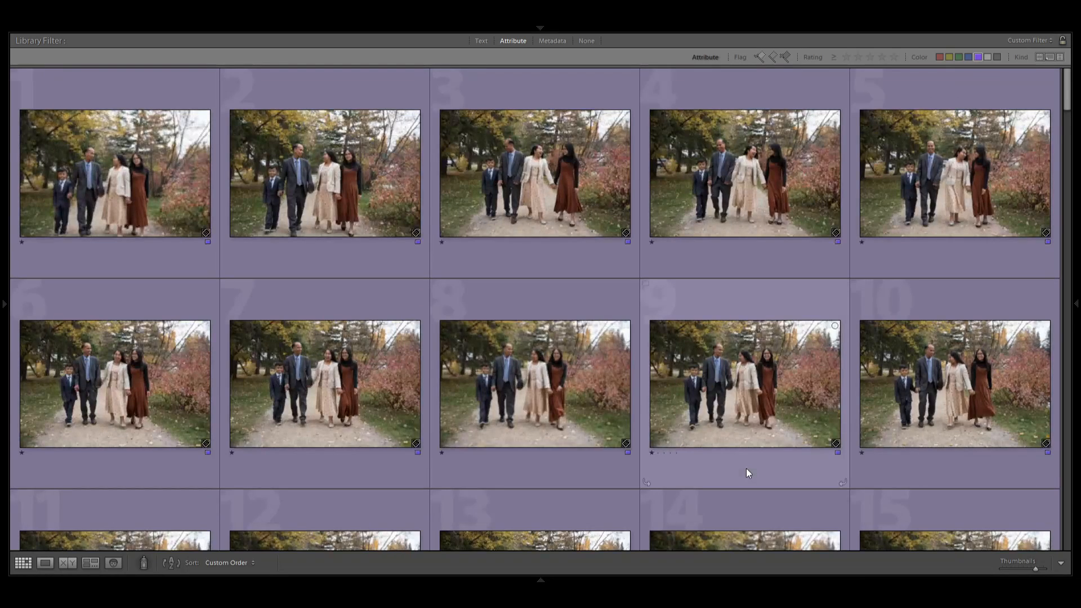
left_click(126, 160)
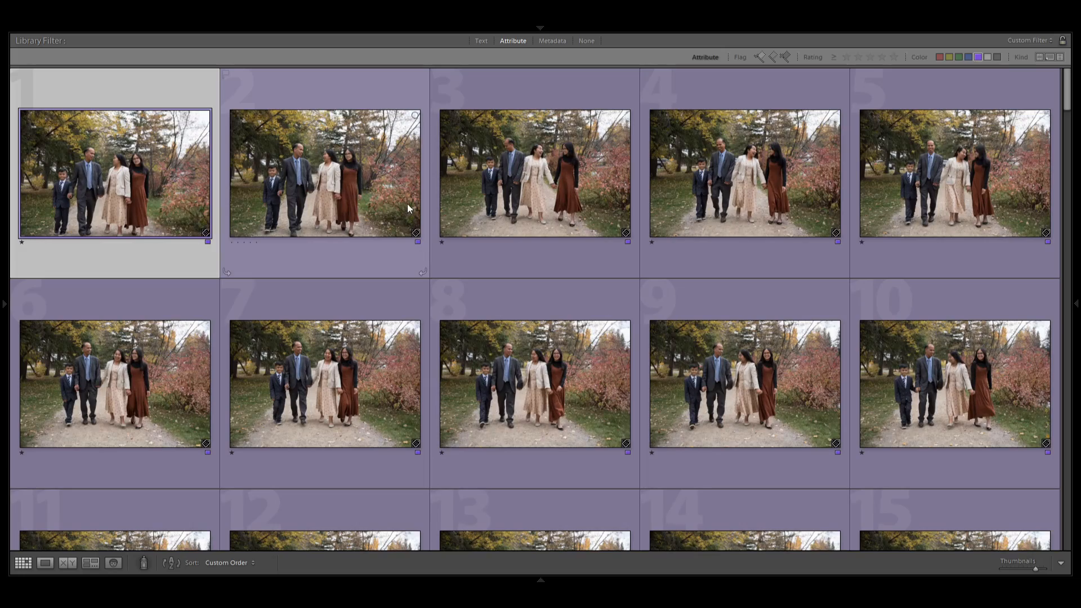
scroll(688, 359, "down", 10)
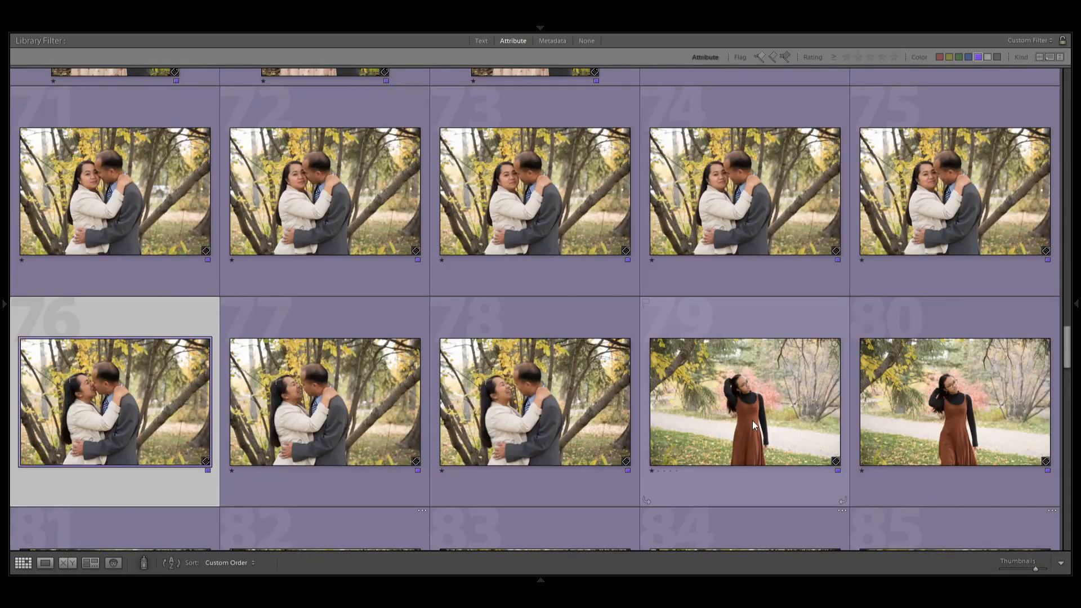
scroll(752, 421, "down", 3)
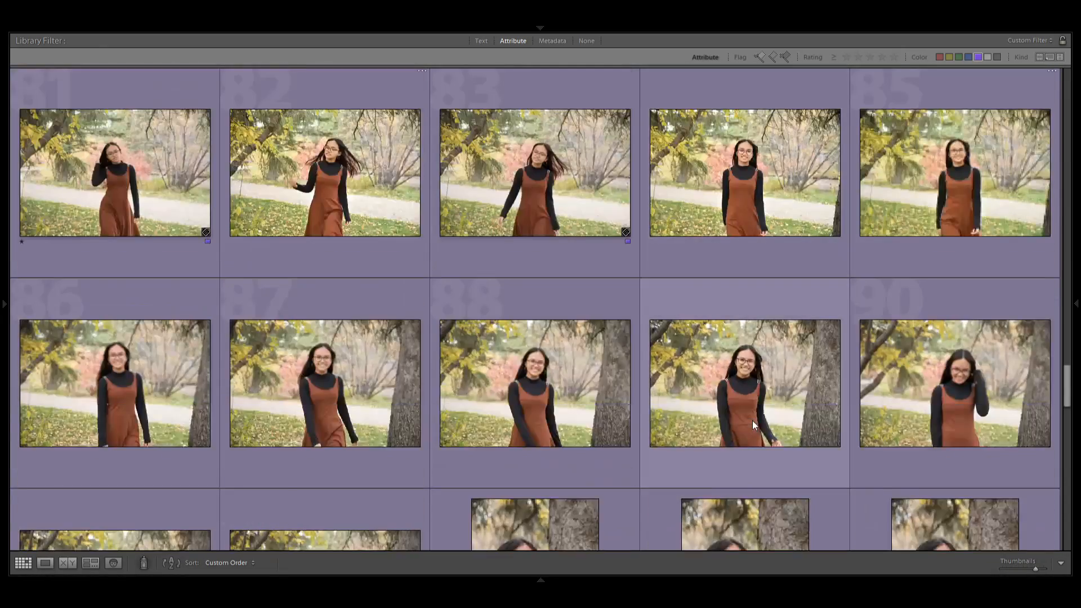
scroll(753, 420, "down", 2)
scroll(753, 421, "up", 2)
scroll(752, 420, "down", 2)
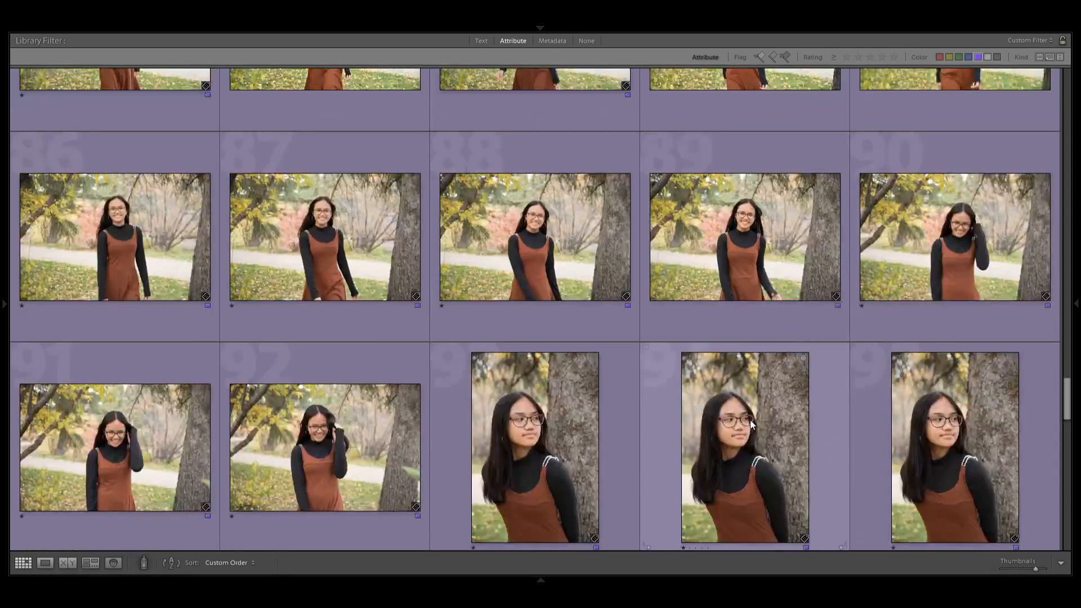
left_click(753, 423)
key("Down")
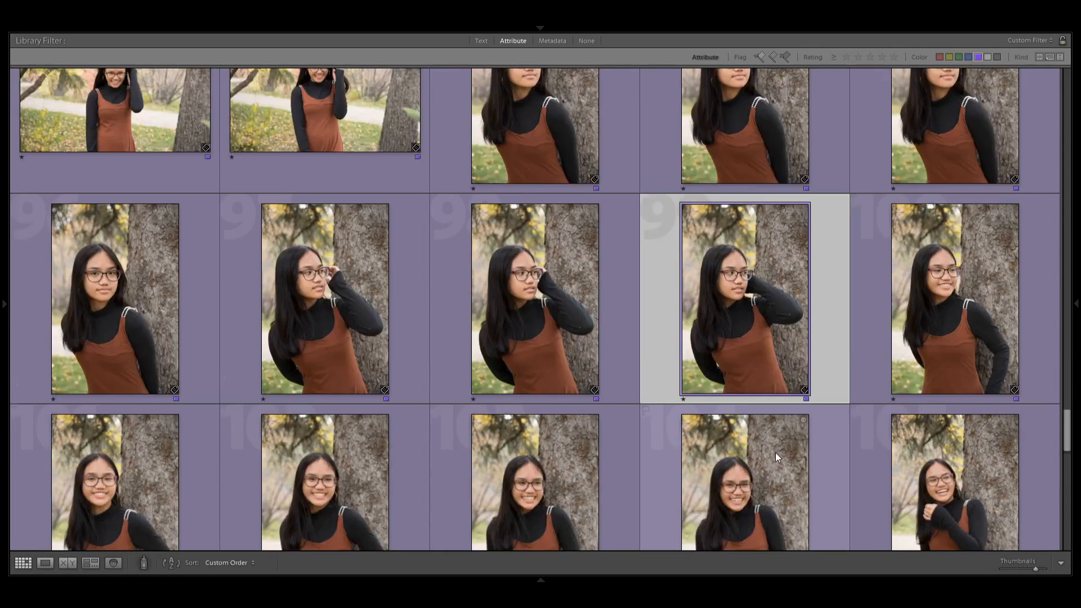
scroll(775, 453, "down", 5)
View the boy's portrait 107 enlarged, return to the grid and look over the remaining photos up to 128.
double_click(343, 310)
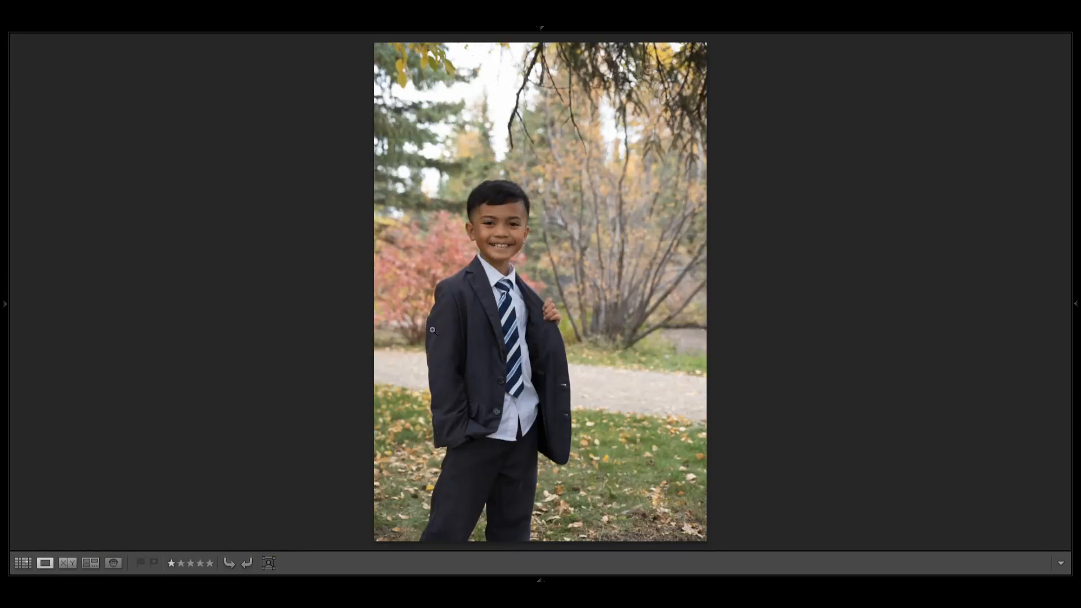
double_click(515, 342)
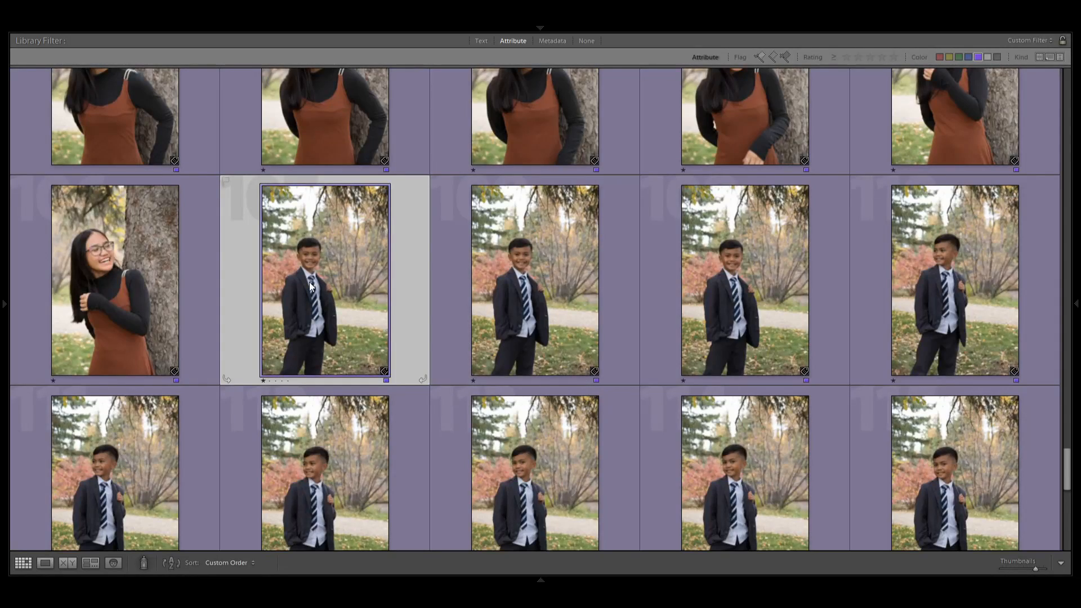
scroll(626, 416, "down", 3)
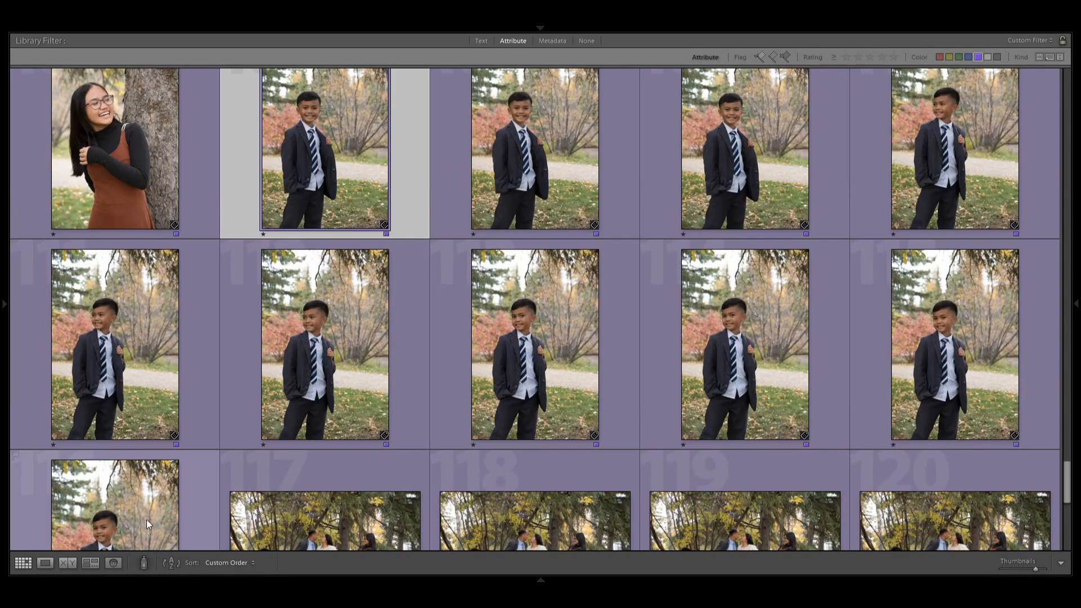
scroll(418, 370, "down", 4)
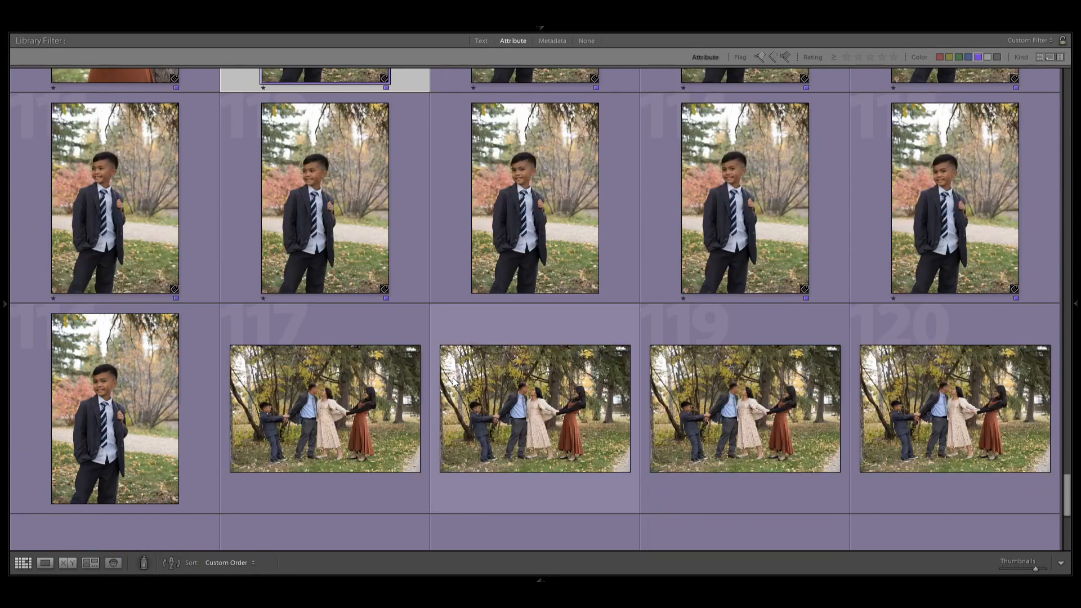
left_click(288, 285)
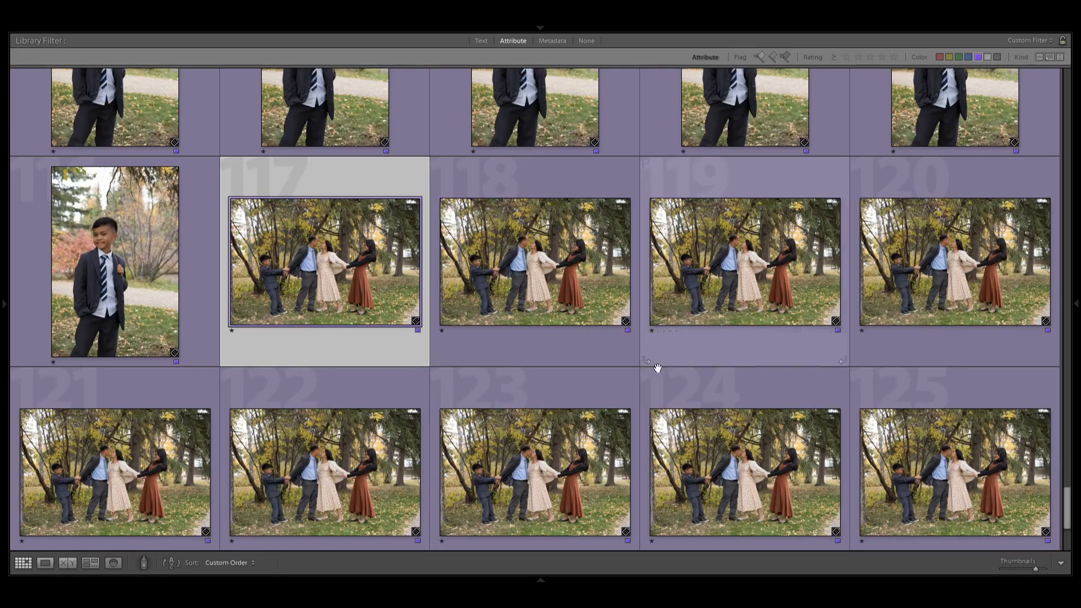
scroll(680, 428, "down", 2)
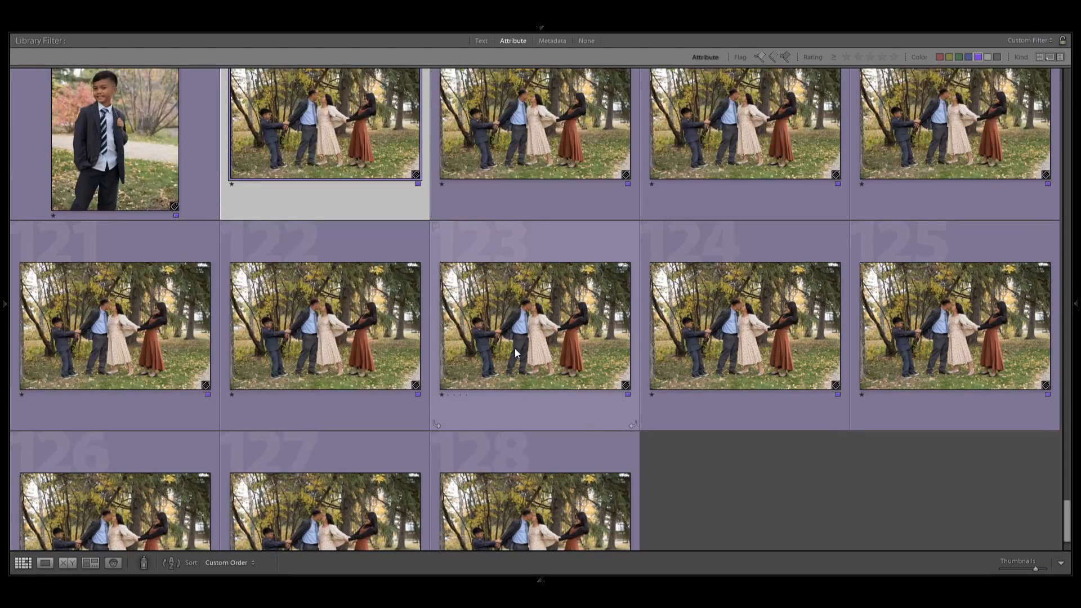
scroll(527, 322, "up", 2)
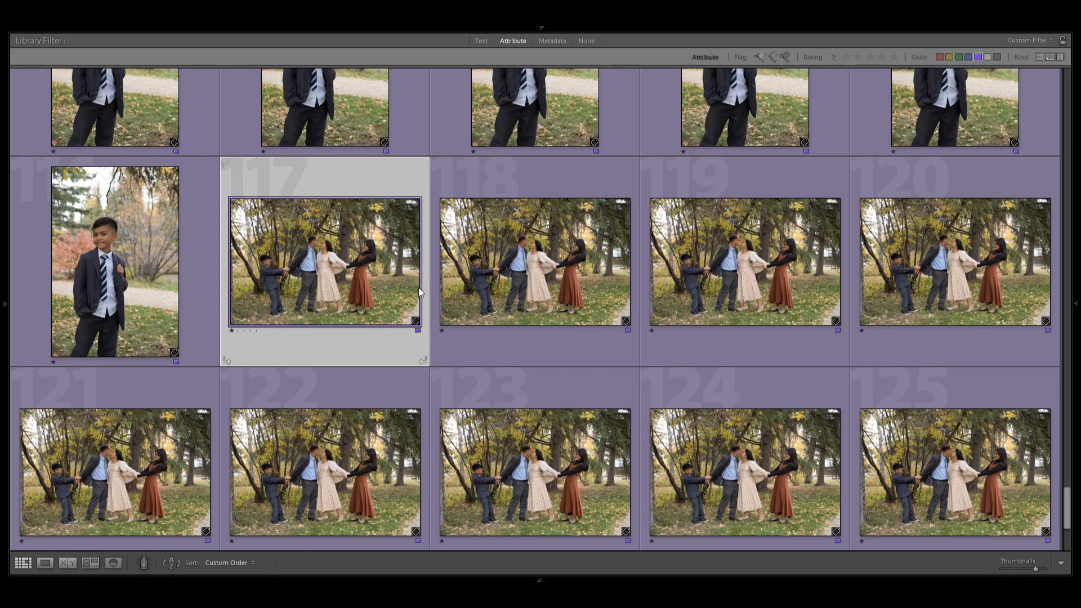
left_click(768, 266)
left_click(957, 265)
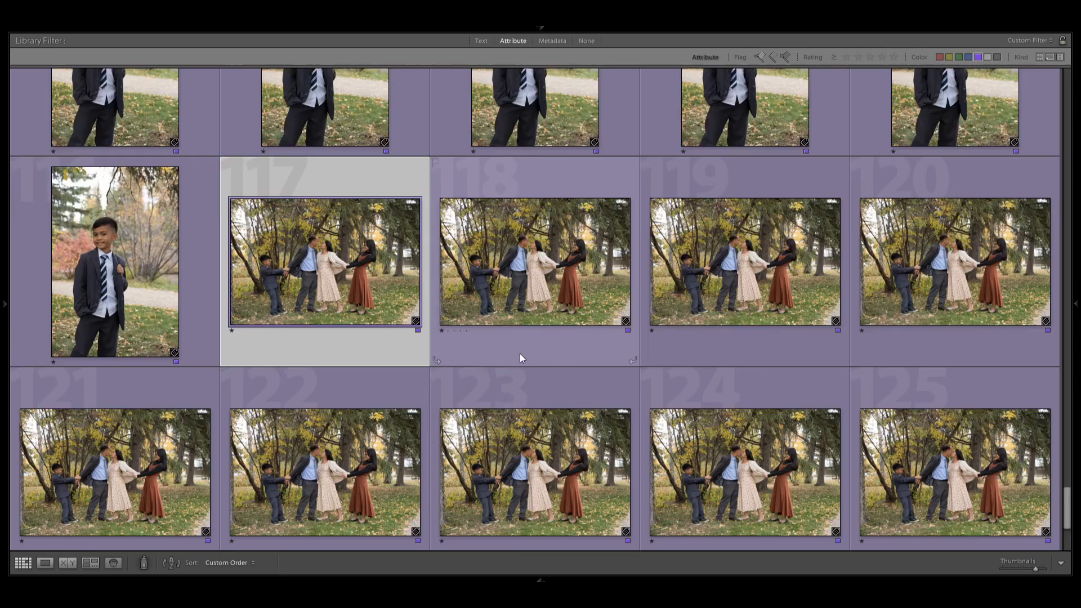
scroll(520, 360, "down", 3)
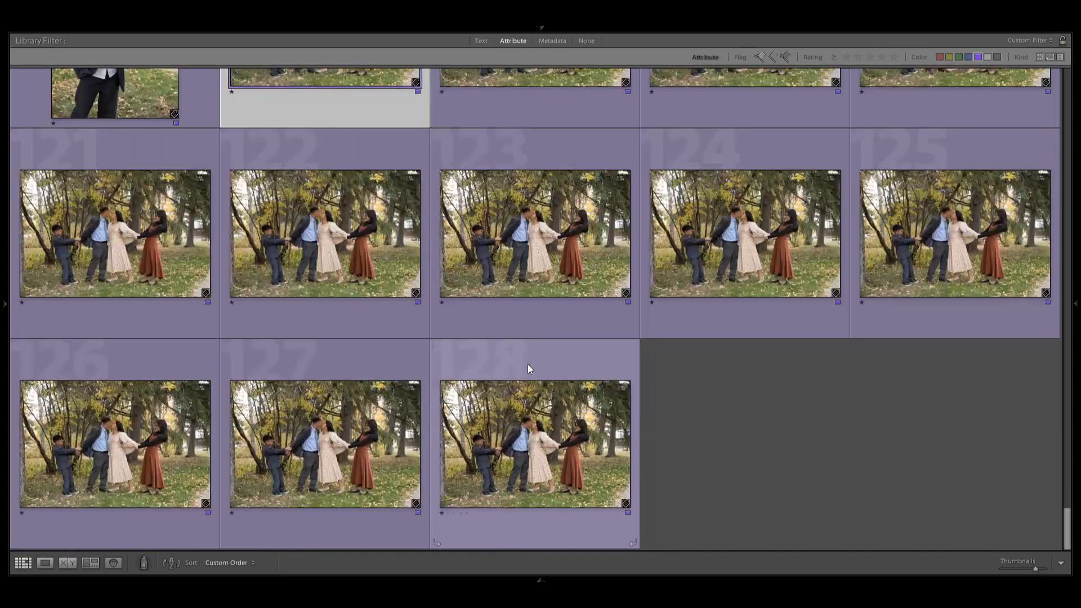
left_click(537, 402)
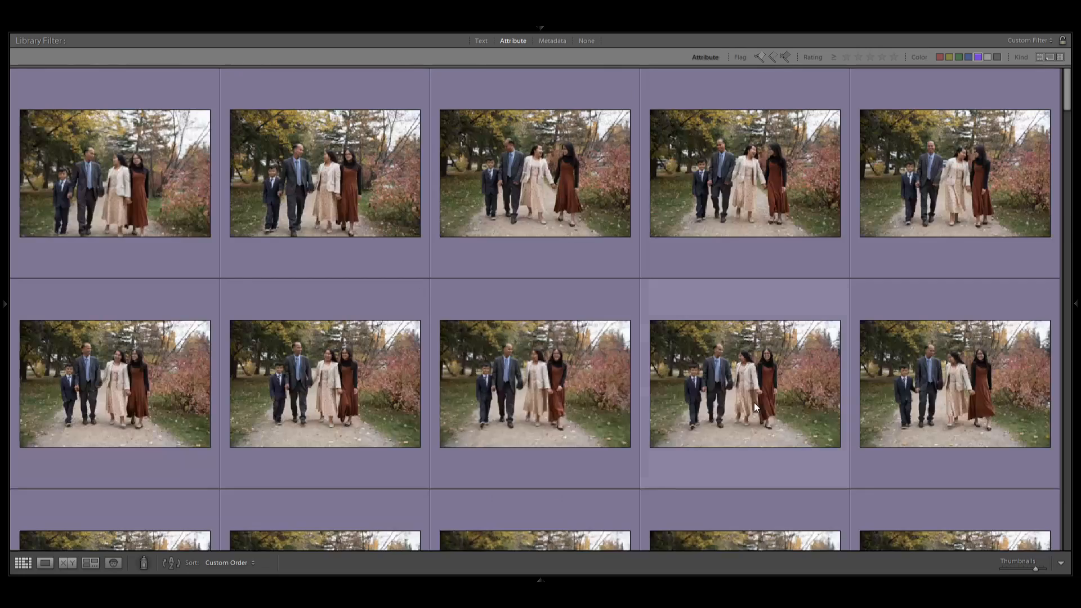
Filter the purple-labelled photos to one star or higher and return to the first photos in the grid.
left_click(846, 56)
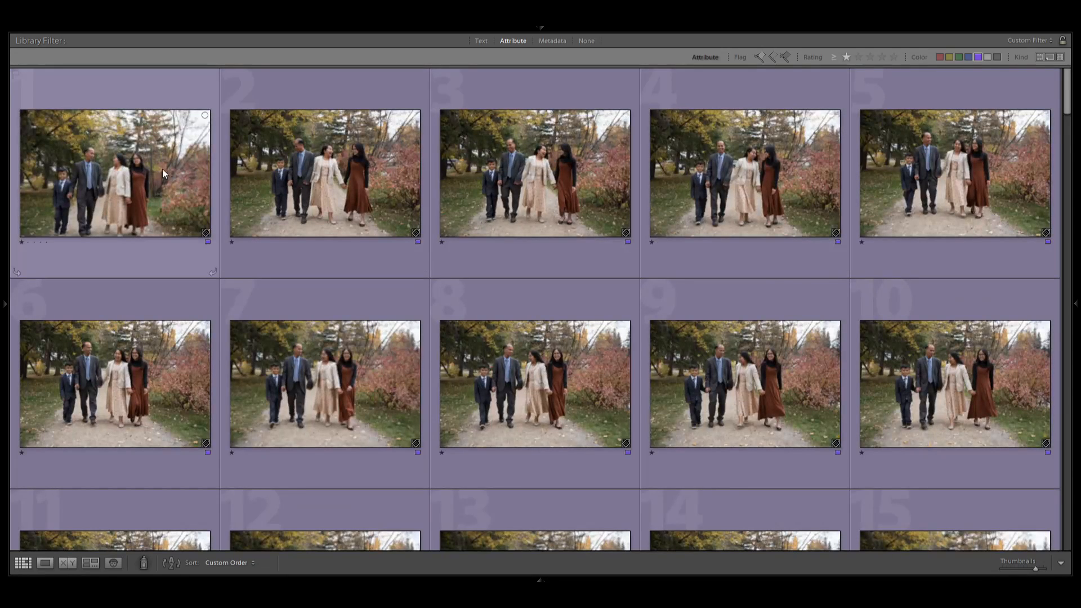
left_click(158, 168)
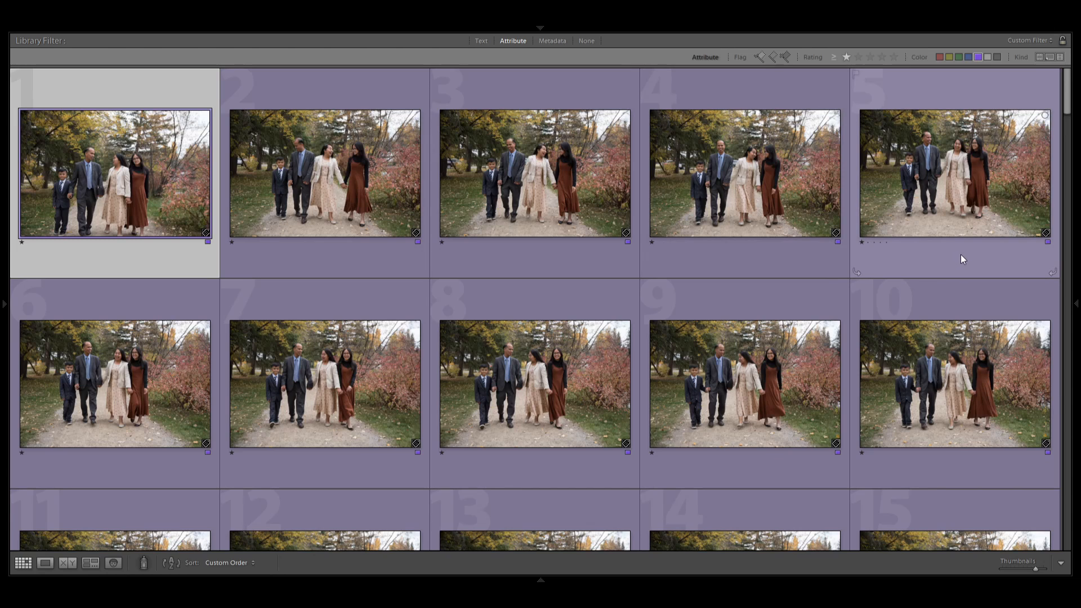
left_click(304, 183)
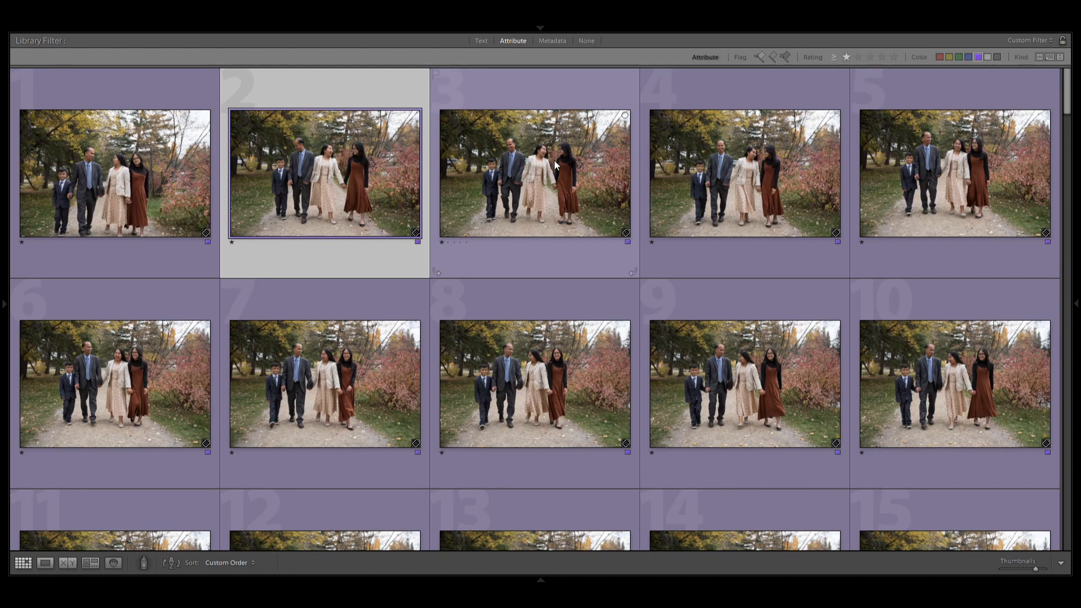
Enlarge the grid thumbnails to three photos per row and rate photos 7 and 8 two stars.
left_click(165, 202)
key("equal")
key("equal")
left_click(558, 242)
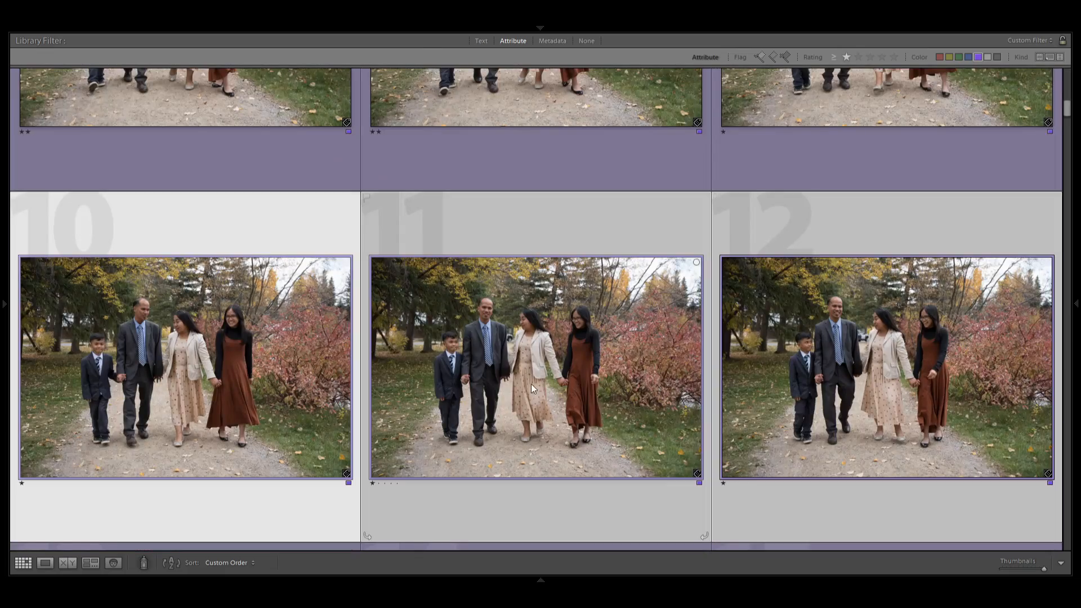
Select the row of photos 13 to 15 and go over photos 14 and 13 individually.
scroll(489, 365, "down", 6)
left_click(229, 392)
left_click(828, 432, "shift")
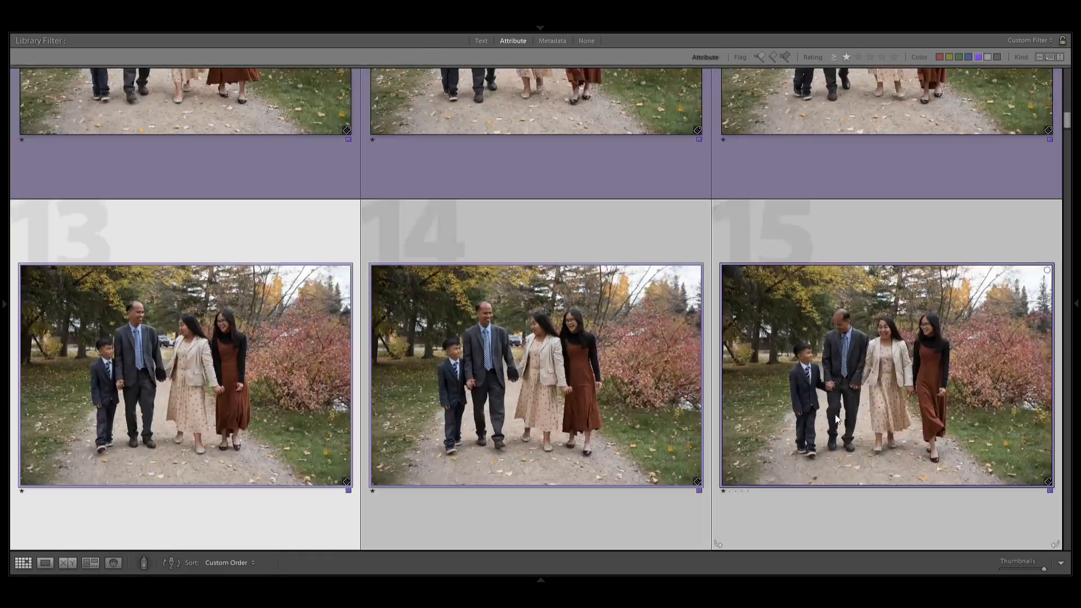
left_click(535, 394, "ctrl")
left_click(229, 392, "ctrl")
Rate the family walking photos 17, 18, 25 and 27 two stars.
scroll(828, 432, "down", 8)
left_click(535, 316)
left_click(886, 316, "shift")
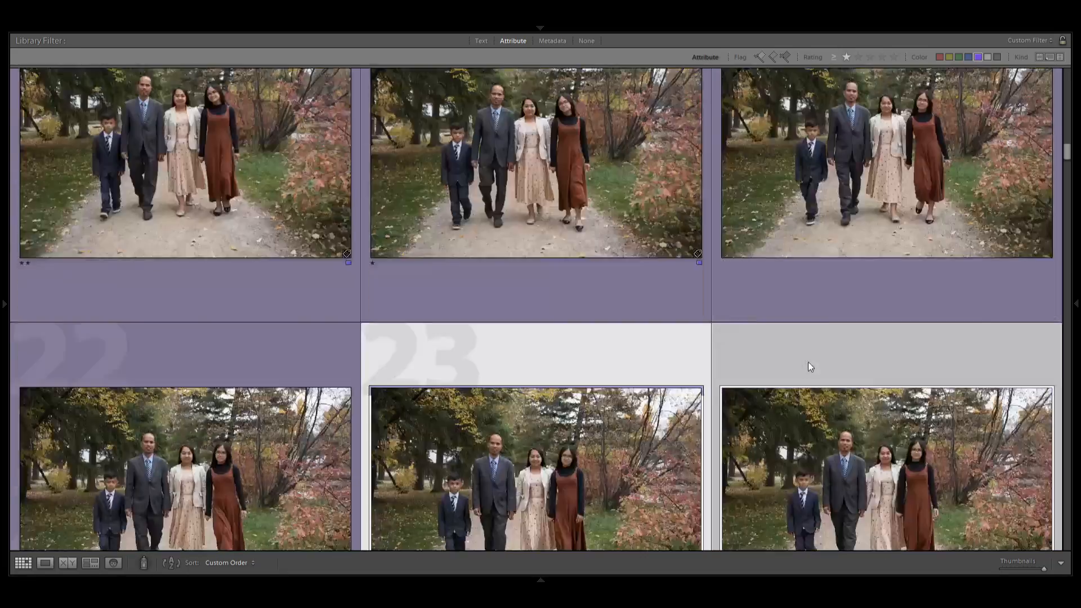
scroll(809, 363, "down", 3)
scroll(809, 363, "down", 3)
left_click(935, 393, "shift")
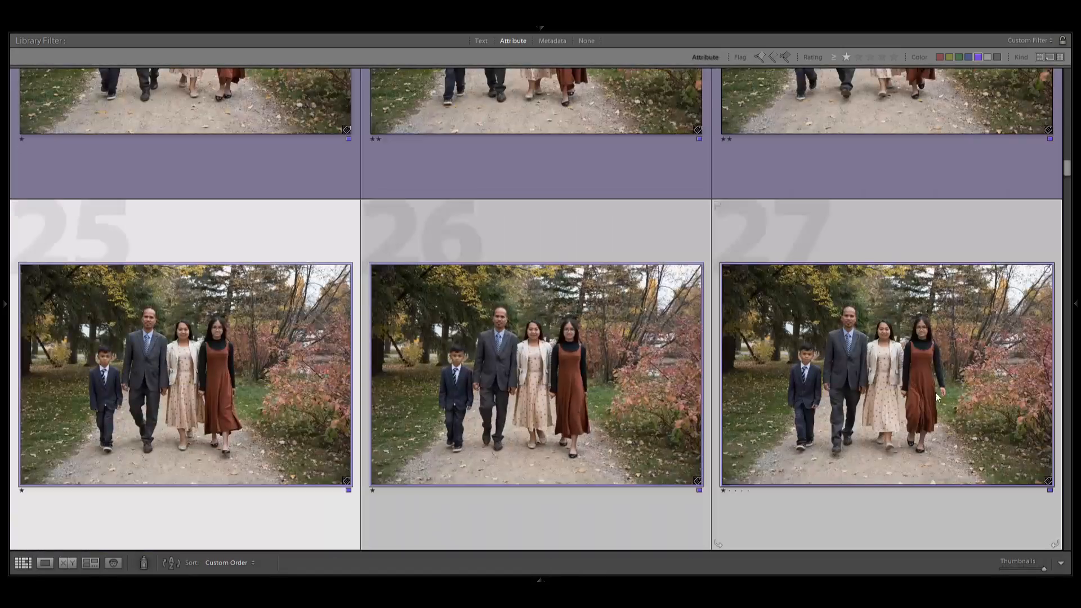
left_click(535, 372)
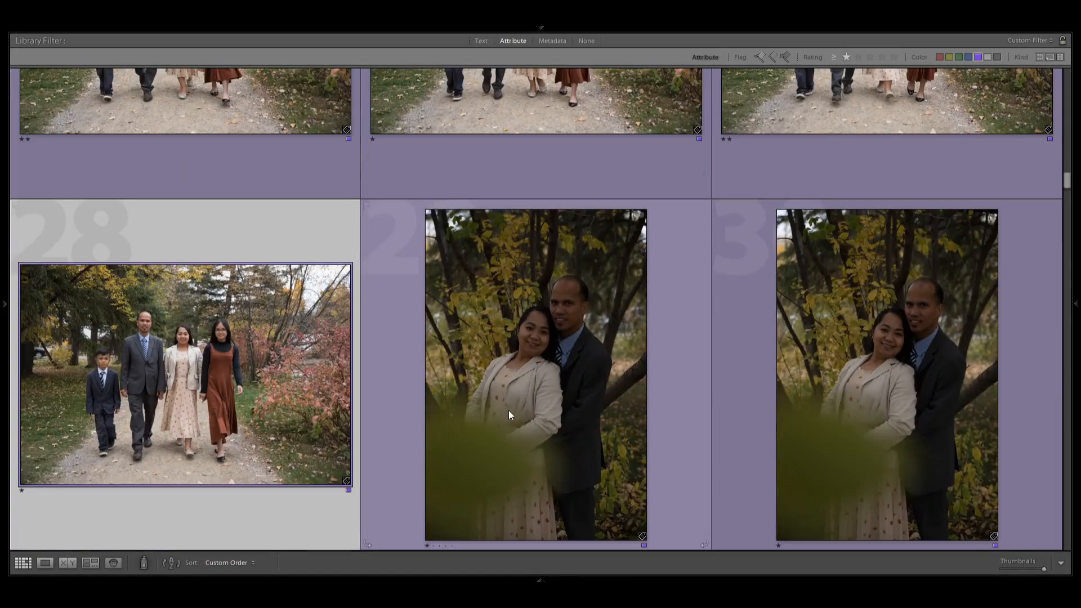
Rate the couple portraits 29 and 30 two stars.
left_click(511, 417)
left_click(888, 399, "shift")
scroll(889, 398, "down", 3)
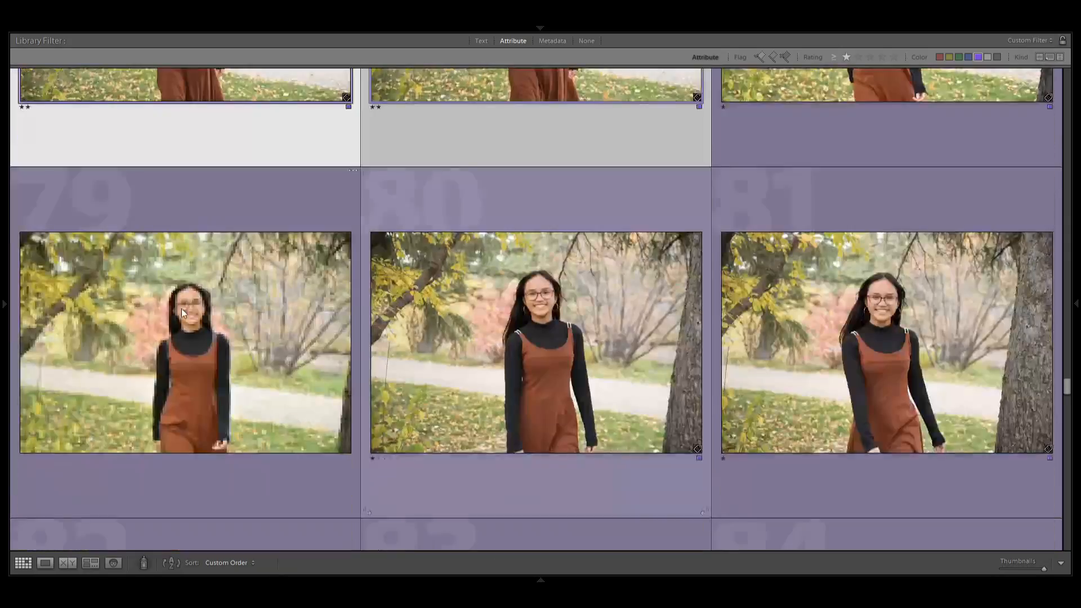
Rate the girl's portraits 79 to 81 two stars and continue through the row of photos 82 to 84 and beyond.
left_click(186, 344)
left_click(887, 343, "shift")
scroll(924, 375, "down", 3)
left_click(186, 375)
left_click(879, 390, "shift")
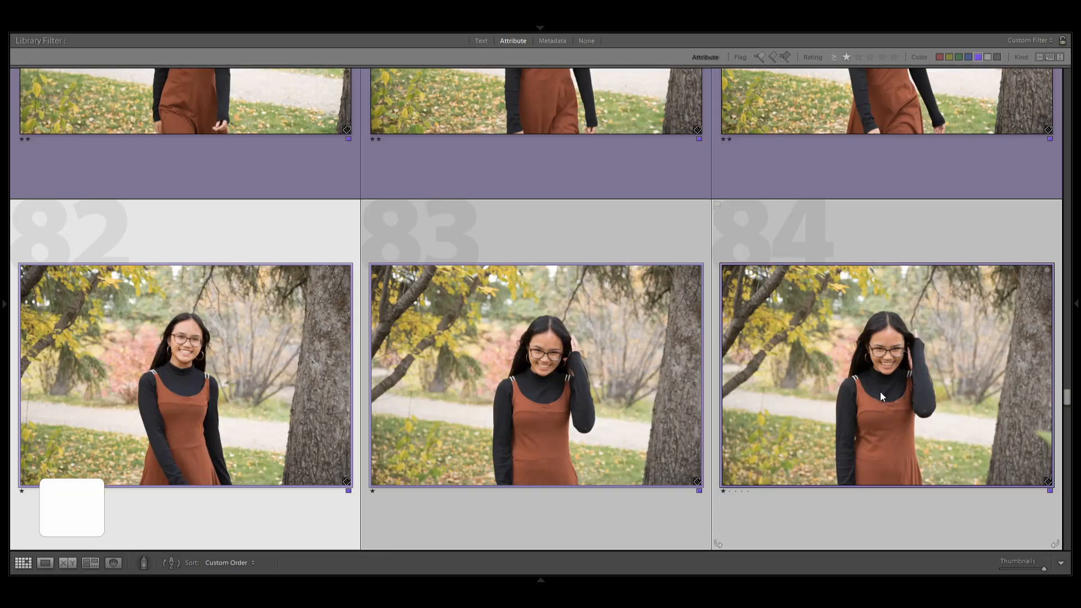
left_click(183, 430)
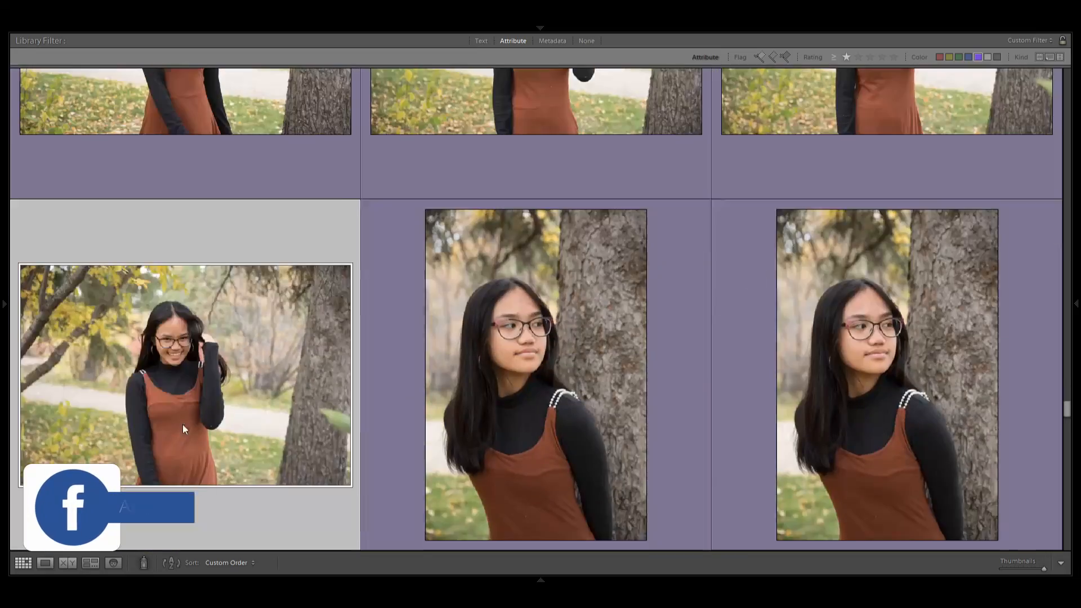
left_click(908, 427, "shift")
scroll(908, 427, "down", 4)
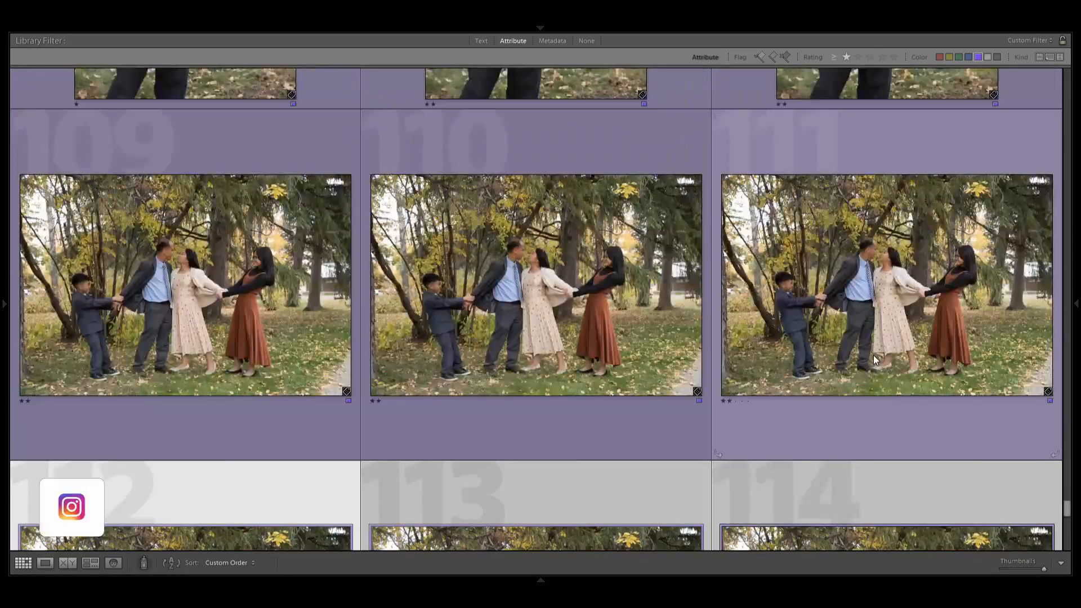
Rate the family kissing photos 115 to 117 and the row 118 to 120 two stars.
scroll(874, 355, "down", 5)
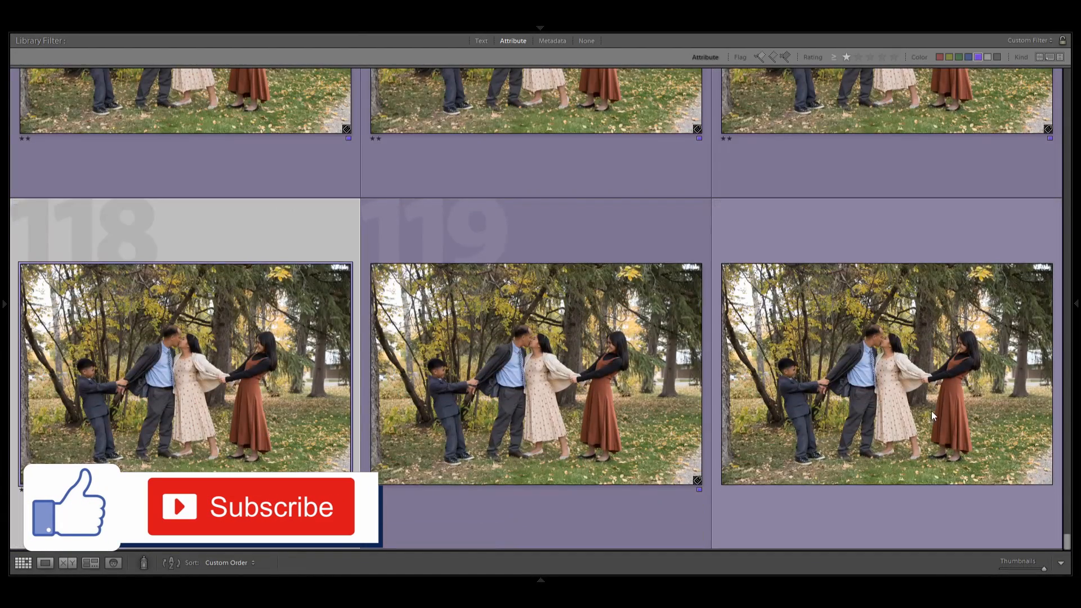
left_click(932, 417, "shift")
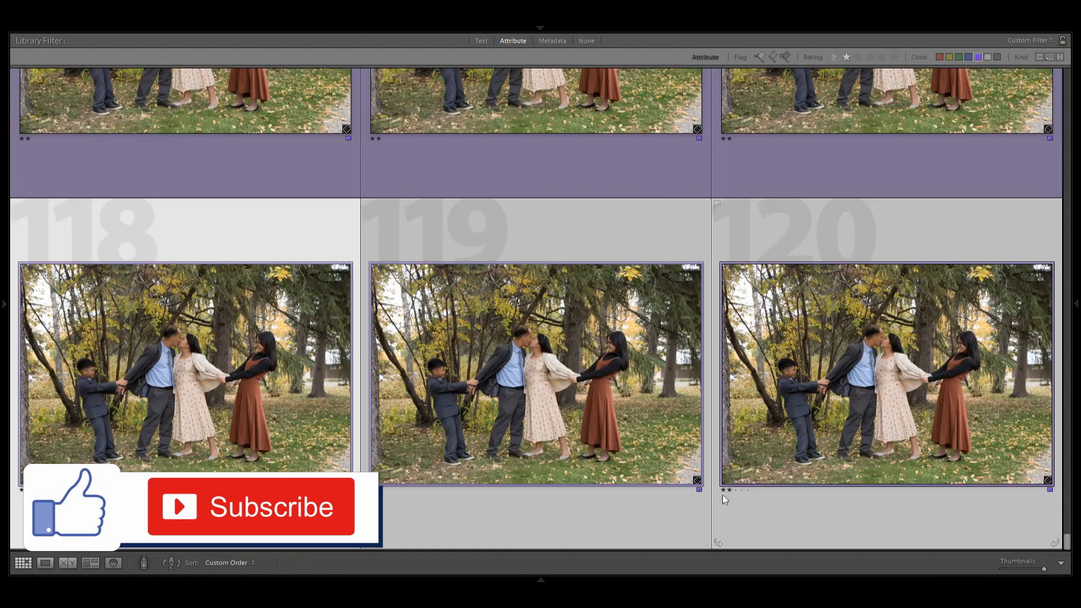
left_click(560, 451)
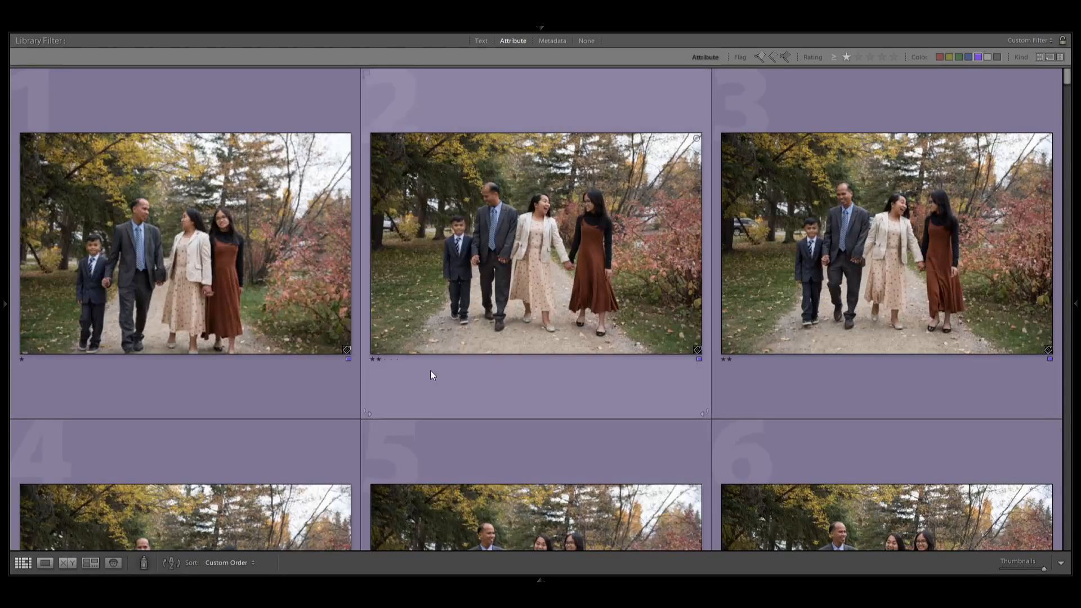
Return to the first photos in the grid and filter the purple-labelled set to two stars or higher.
left_click(244, 327)
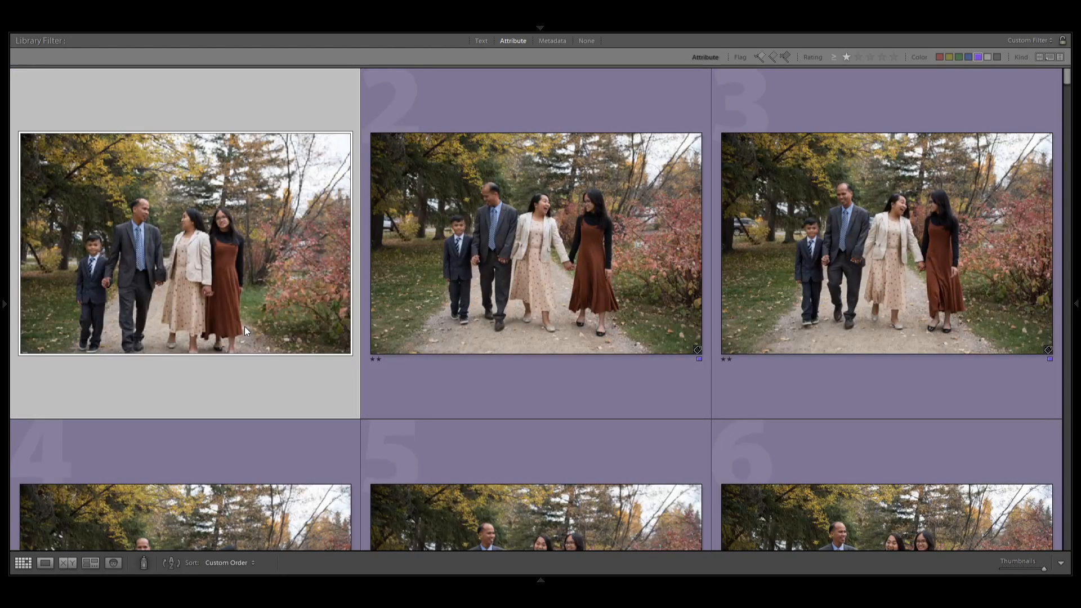
left_click(859, 57)
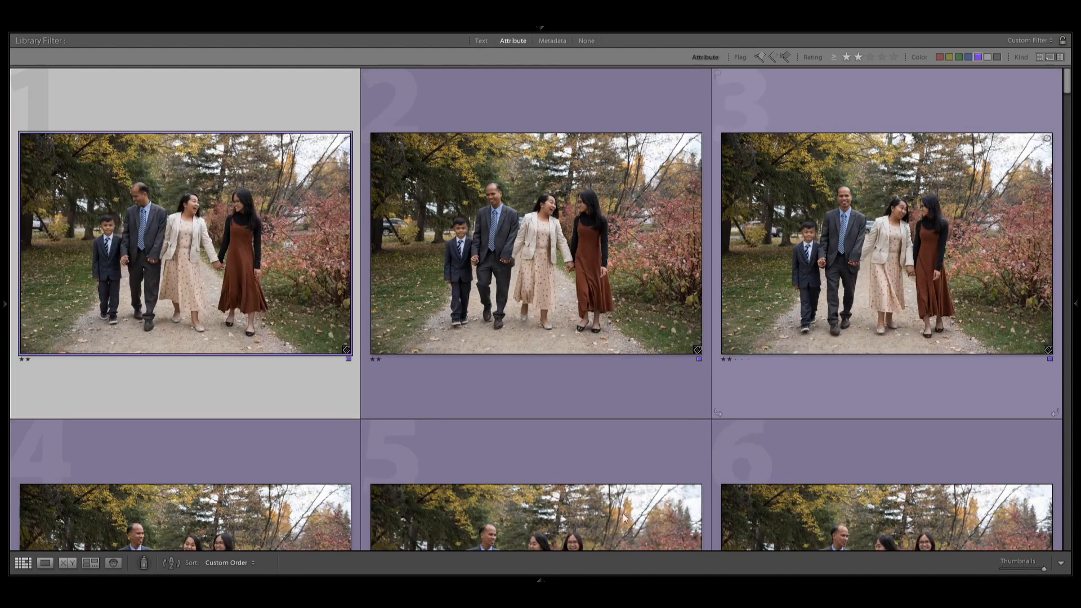
mouse_move(559, 584)
Look over the filtered family photos 1 to 9 and return to the first row.
left_click(898, 279)
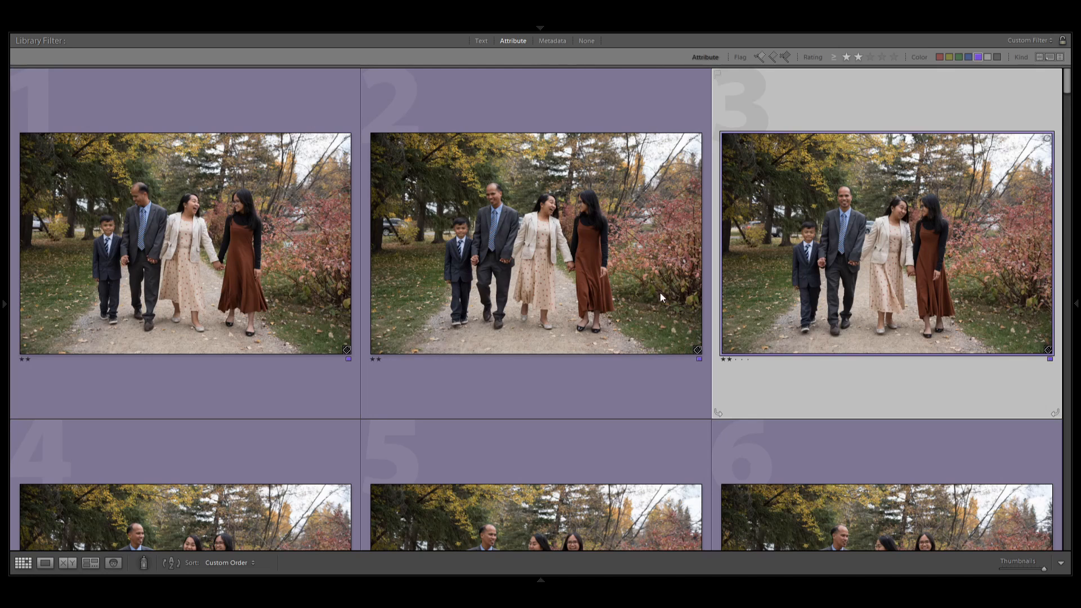
left_click(172, 267)
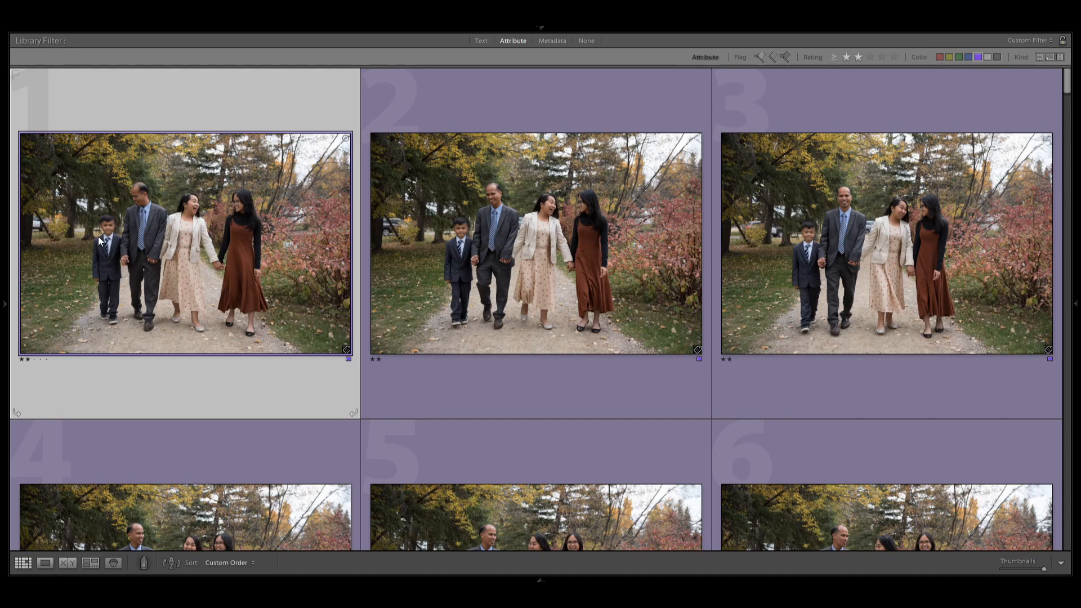
scroll(492, 315, "down", 5)
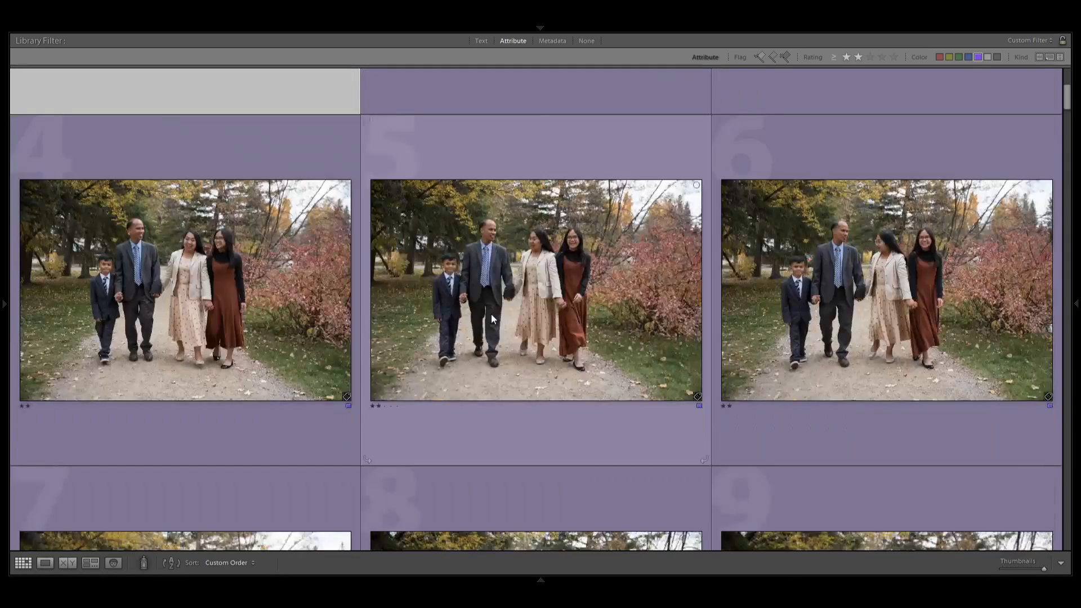
left_click(275, 310)
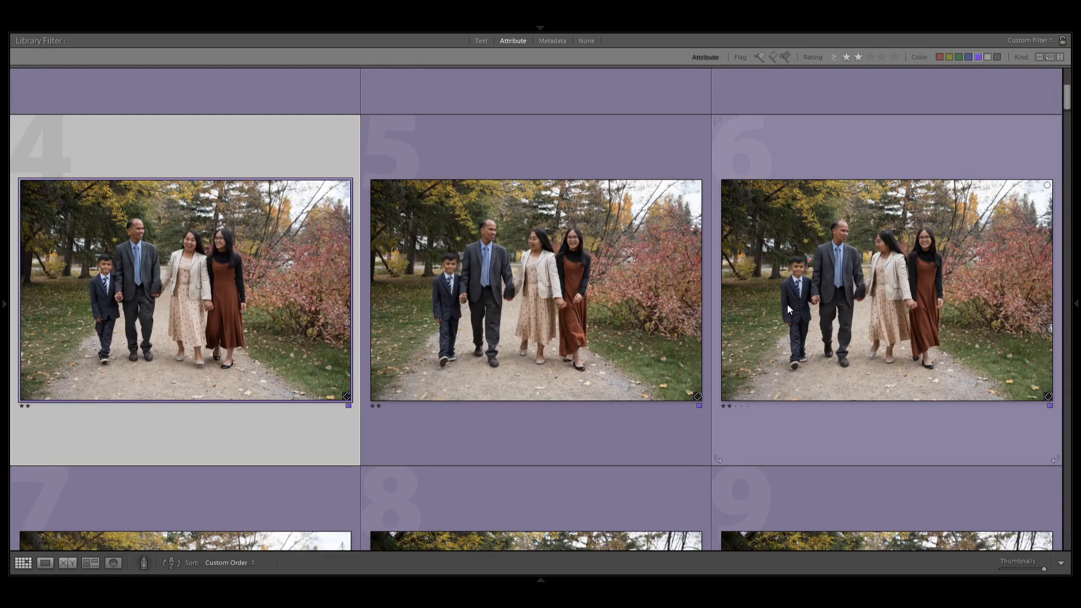
scroll(743, 319, "down", 2)
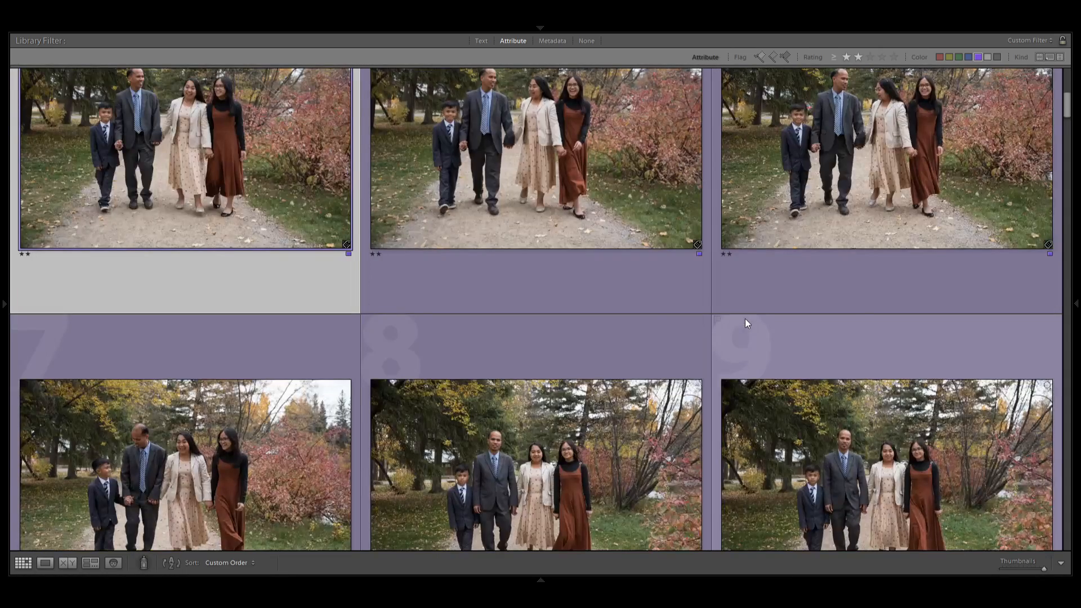
scroll(745, 319, "down", 2)
left_click(217, 319)
scroll(224, 320, "up", 10)
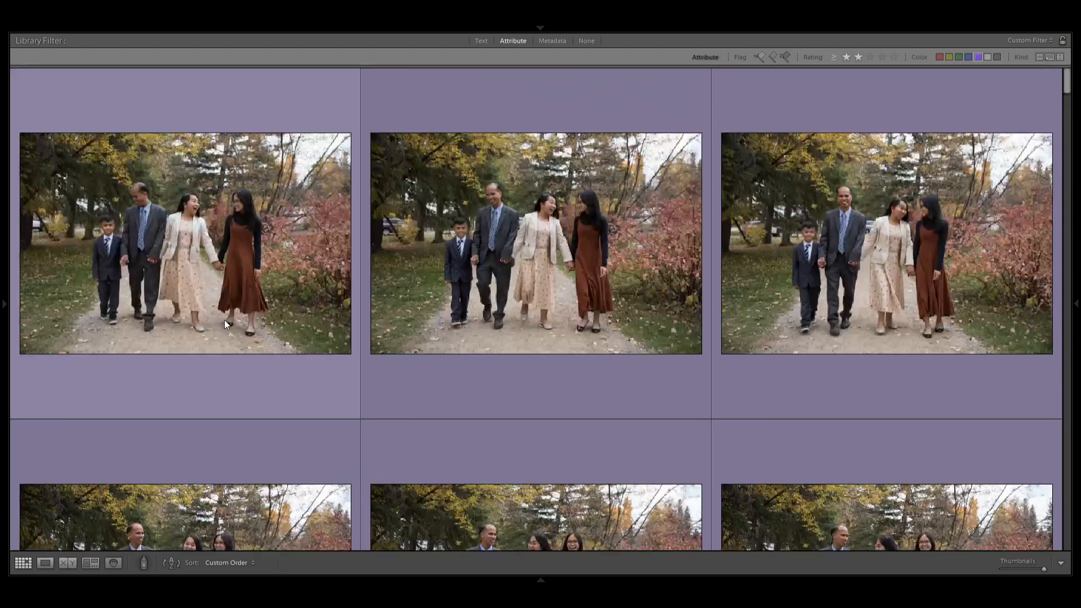
Select the row of photos 1 to 3 and rate them three stars.
left_click(226, 242)
left_click(828, 288, "shift")
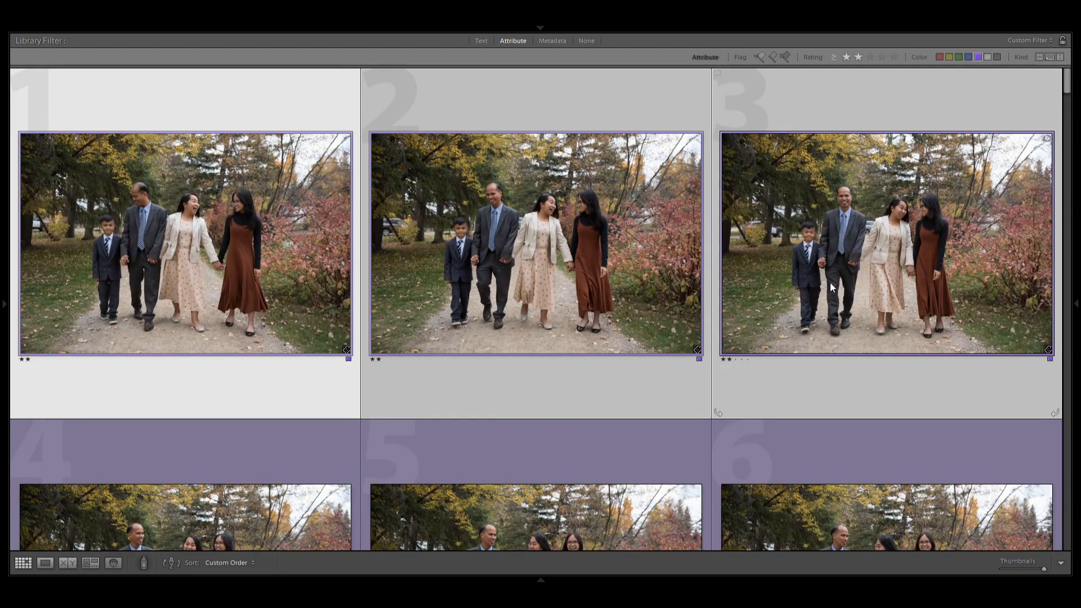
scroll(830, 284, "down", 2)
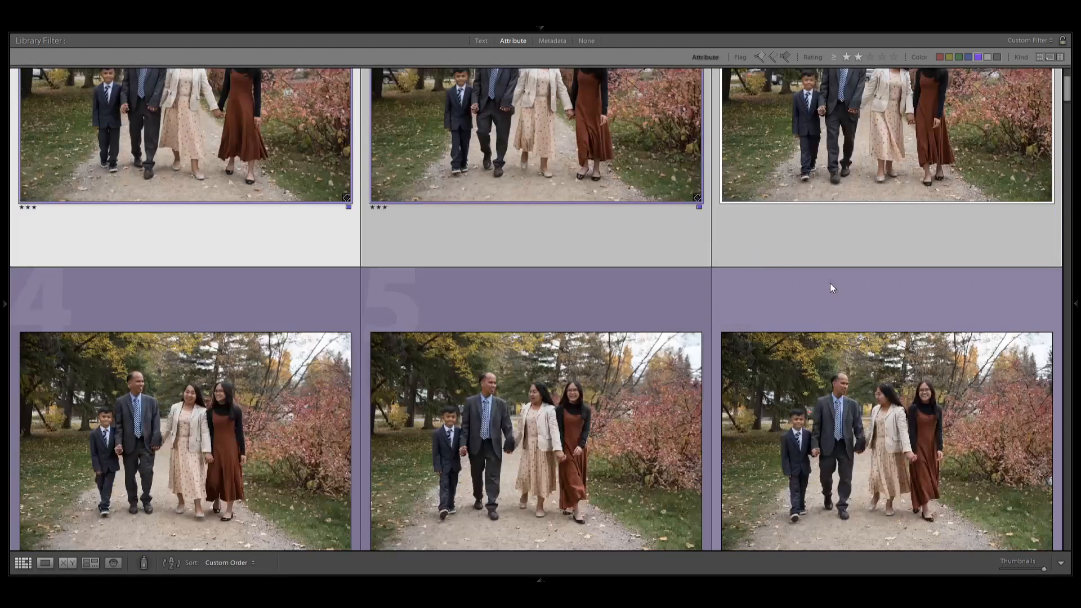
scroll(830, 284, "up", 2)
Go over the first row again, selecting photos 2 and 3 together for comparison.
left_click(637, 299, "ctrl")
left_click(925, 310, "ctrl")
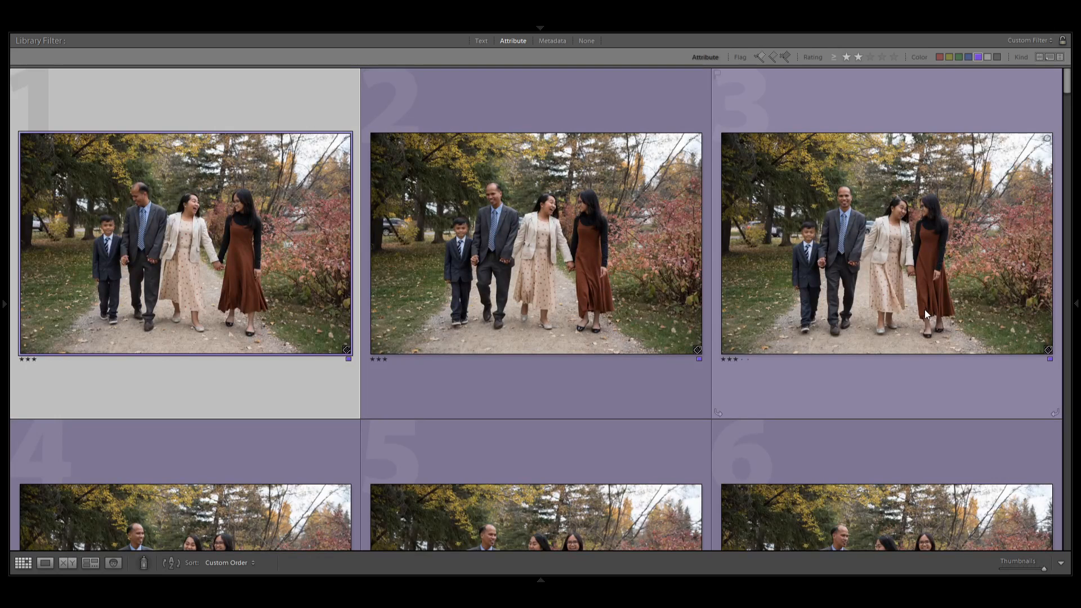
left_click(492, 325)
left_click(841, 305, "shift")
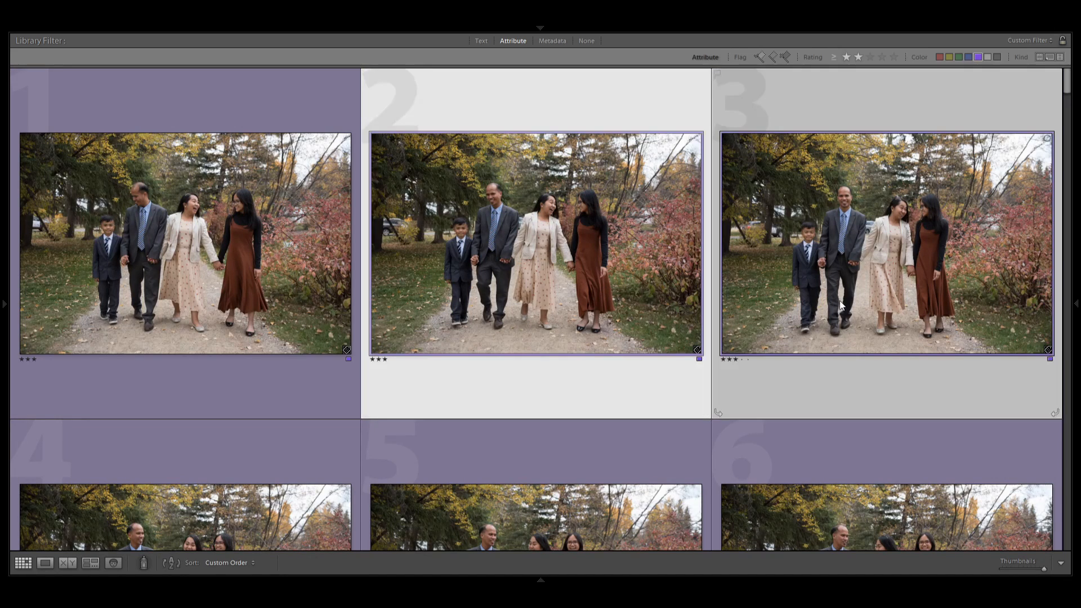
Select the row of family photos 4 to 6 and rate them three stars.
scroll(839, 302, "down", 4)
left_click(199, 304)
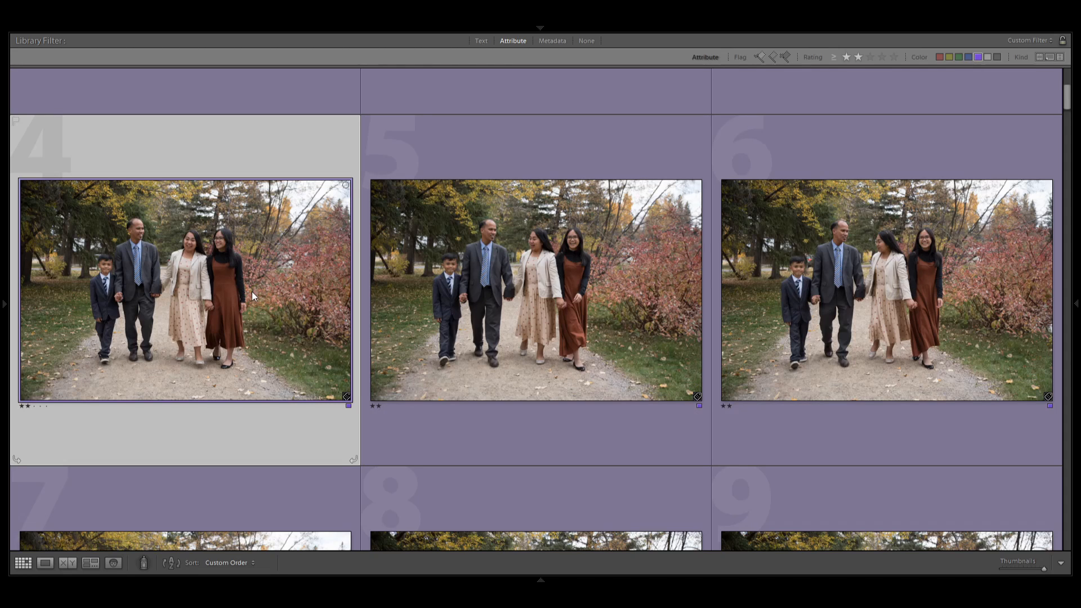
left_click(825, 333, "shift")
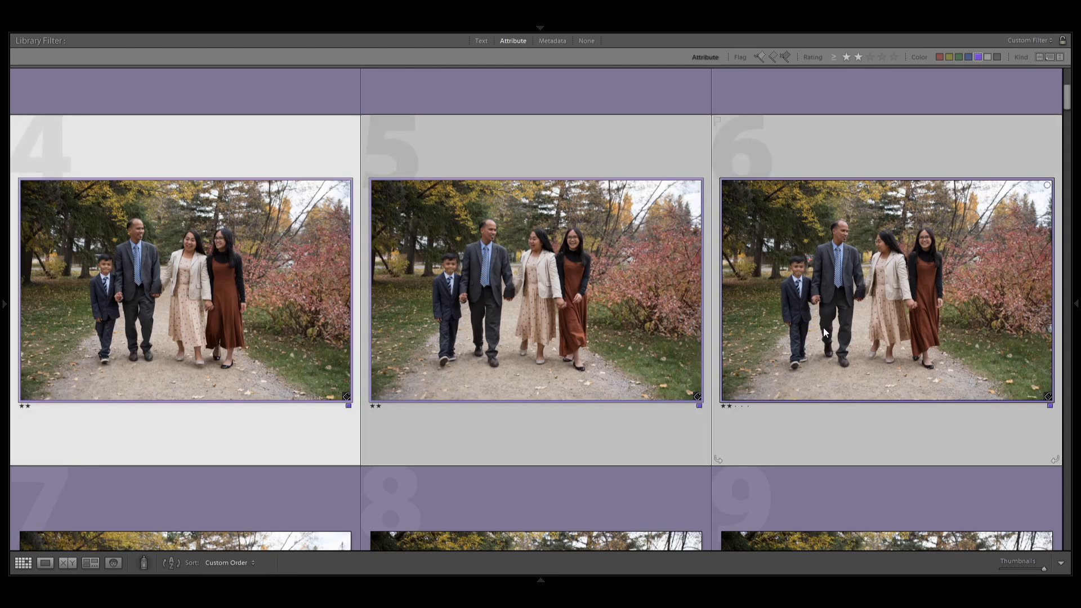
key("3")
Select the row of family photos 7 to 9 and rate them three stars.
scroll(834, 331, "down", 3)
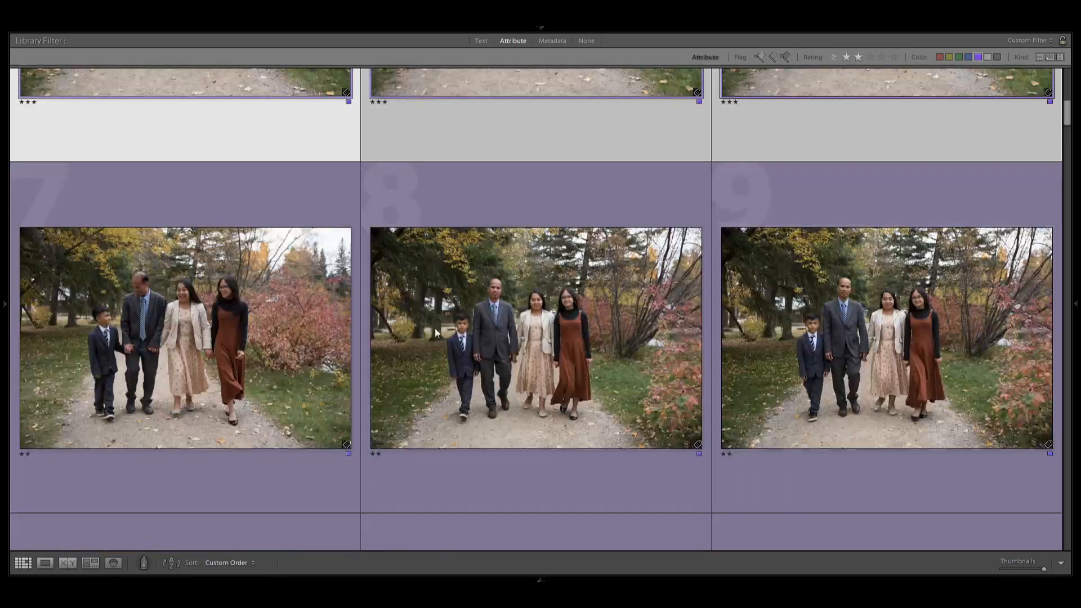
left_click(312, 348)
left_click(819, 366, "shift")
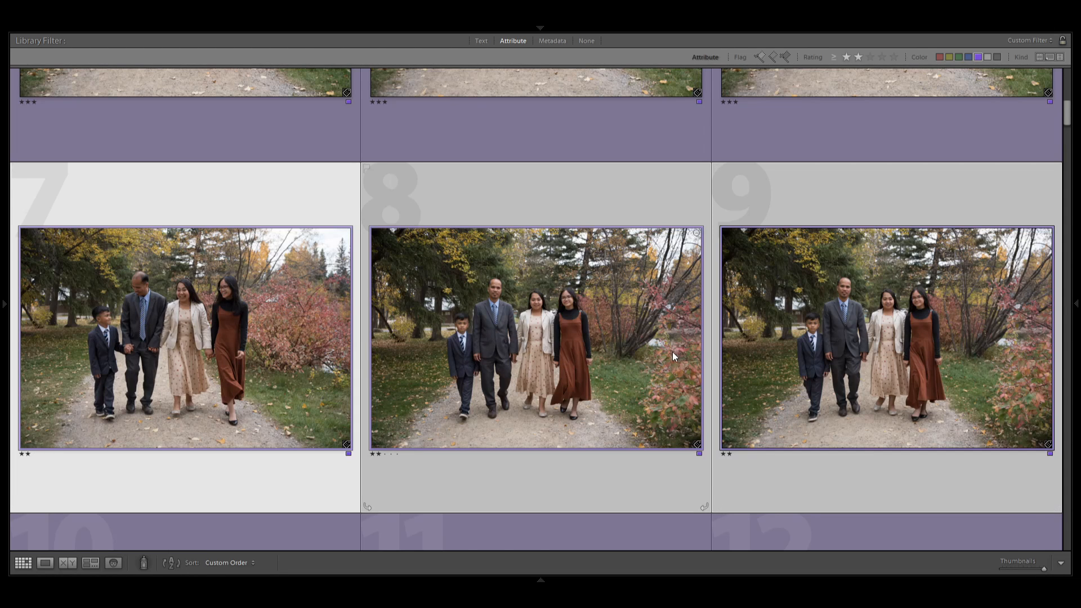
Select the row of family photos 10 to 12 and rate them three stars.
scroll(674, 352, "down", 5)
left_click(300, 383)
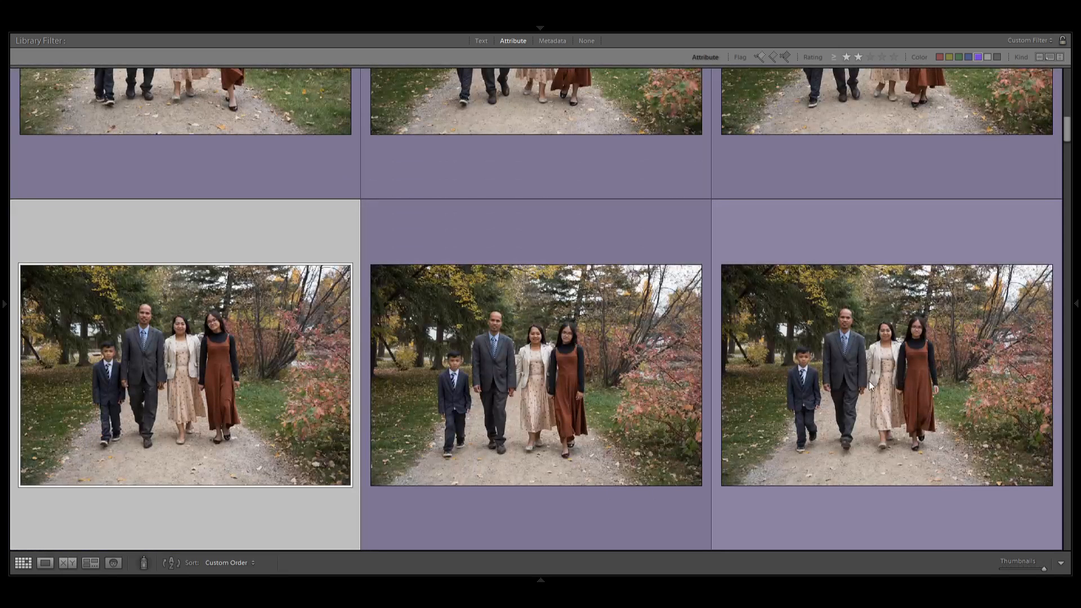
left_click(869, 381, "shift")
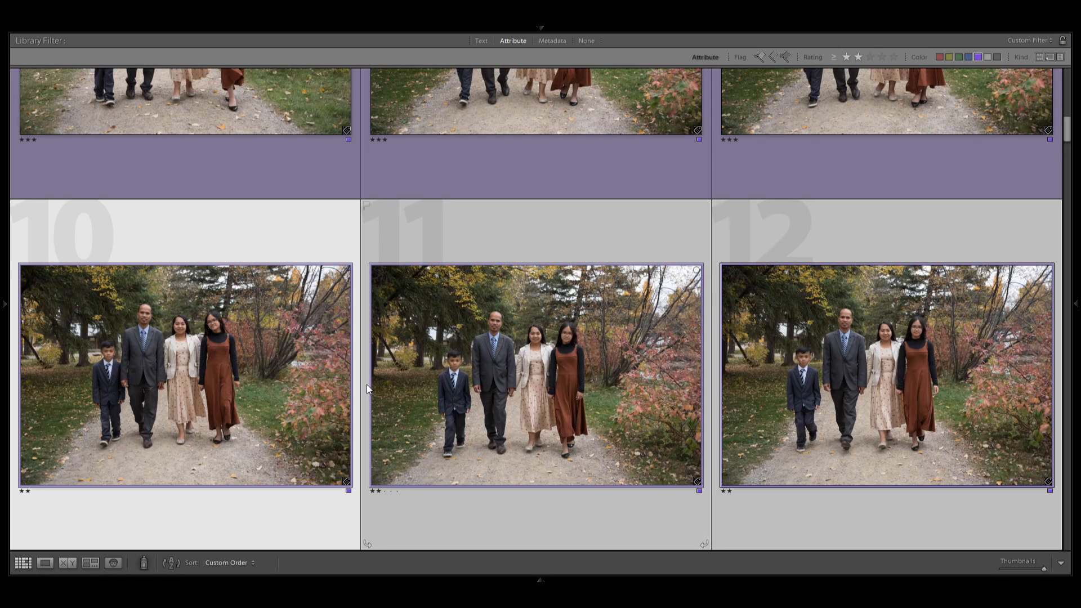
scroll(401, 383, "down", 5)
key("3")
Select family photos 13 and 14 together with couple portrait 15 and rate them three stars.
left_click(245, 414)
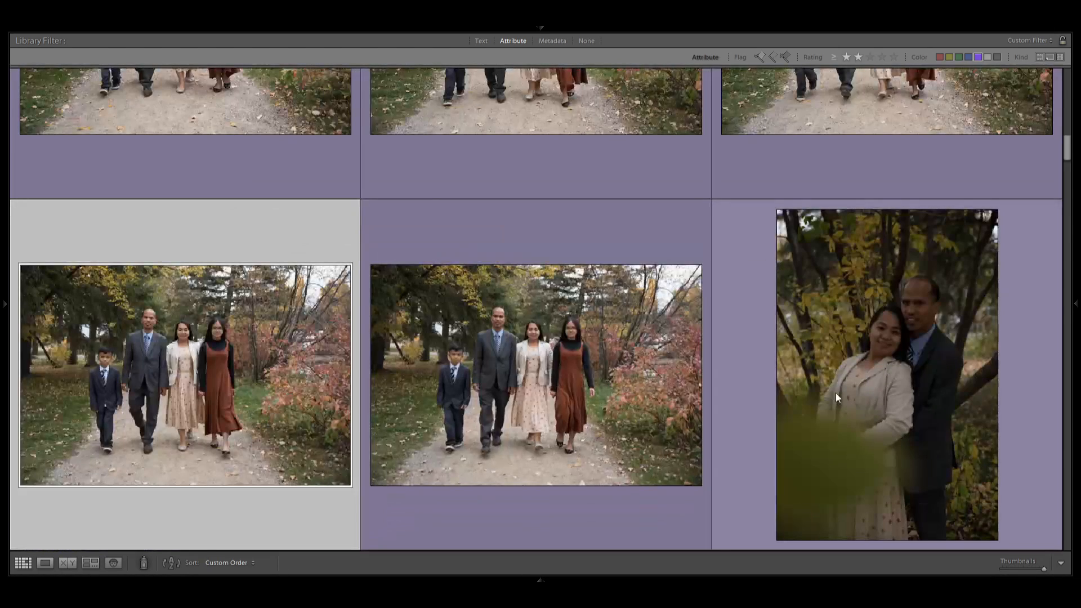
left_click(806, 390, "shift")
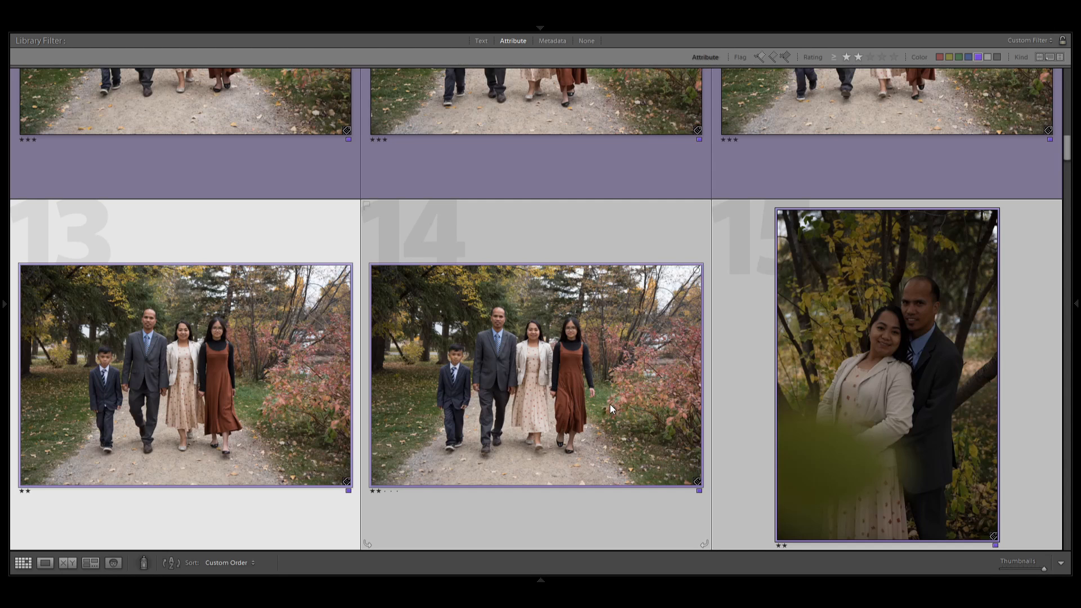
key("3")
Select the couple portraits 16 to 18 and compare them with portrait 15 in the row above.
scroll(914, 423, "down", 4)
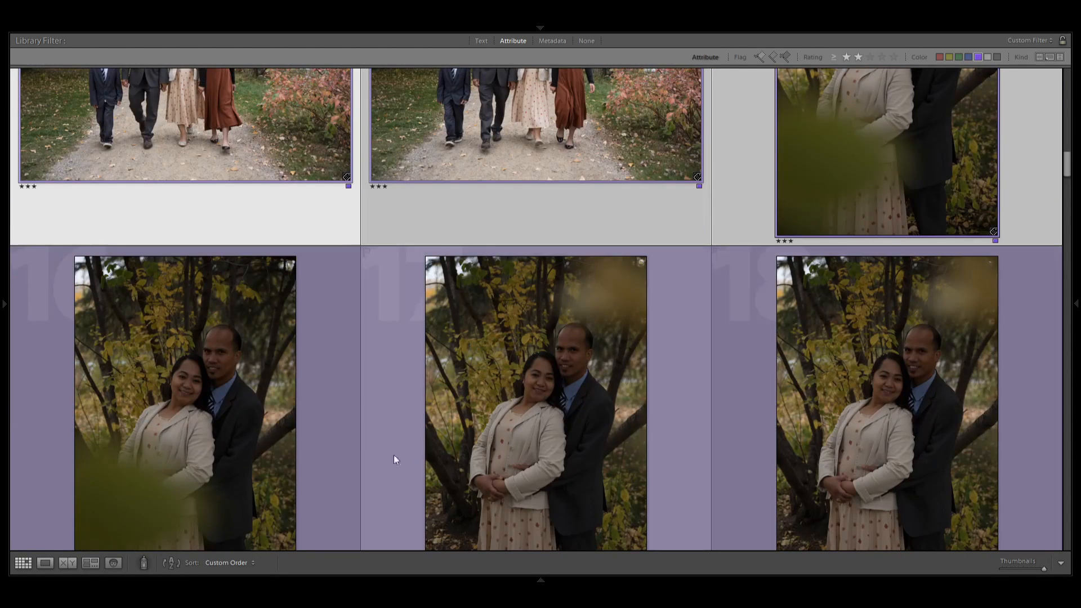
left_click(256, 466)
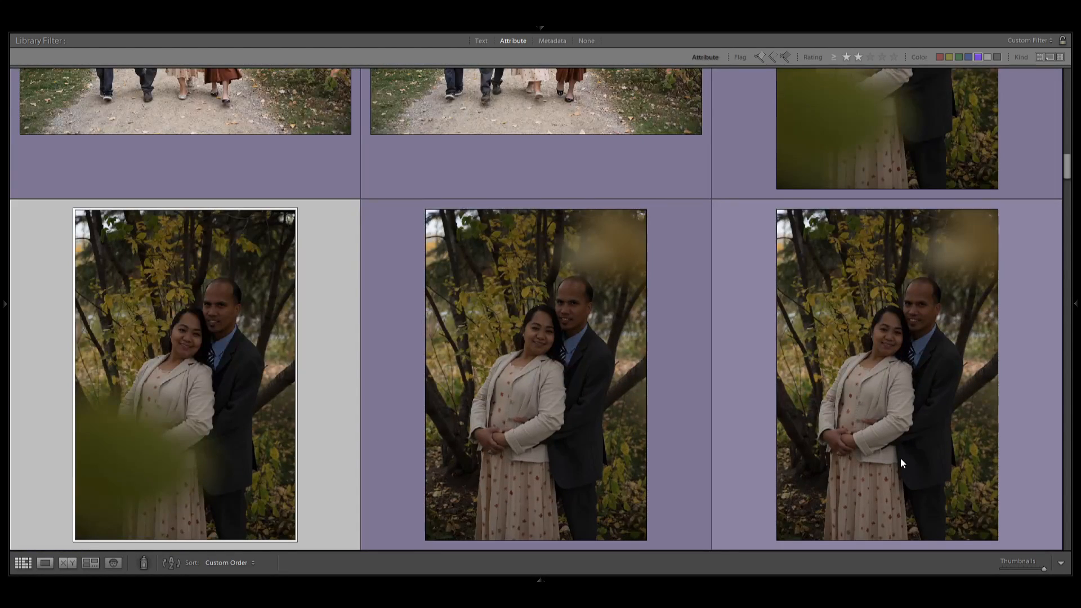
left_click(901, 463, "shift")
scroll(414, 414, "up", 3)
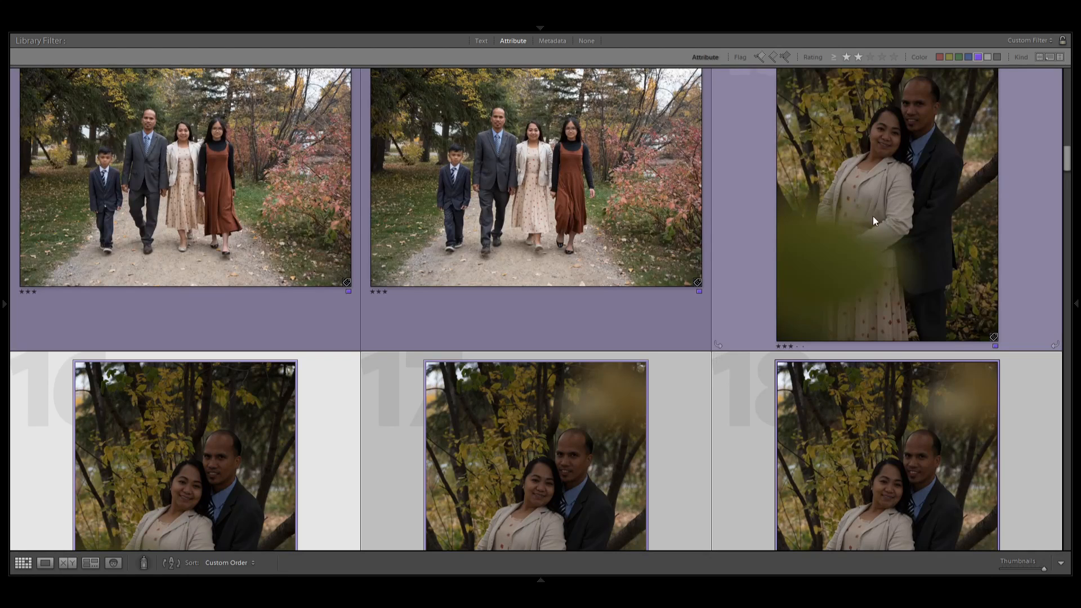
scroll(855, 248, "down", 3)
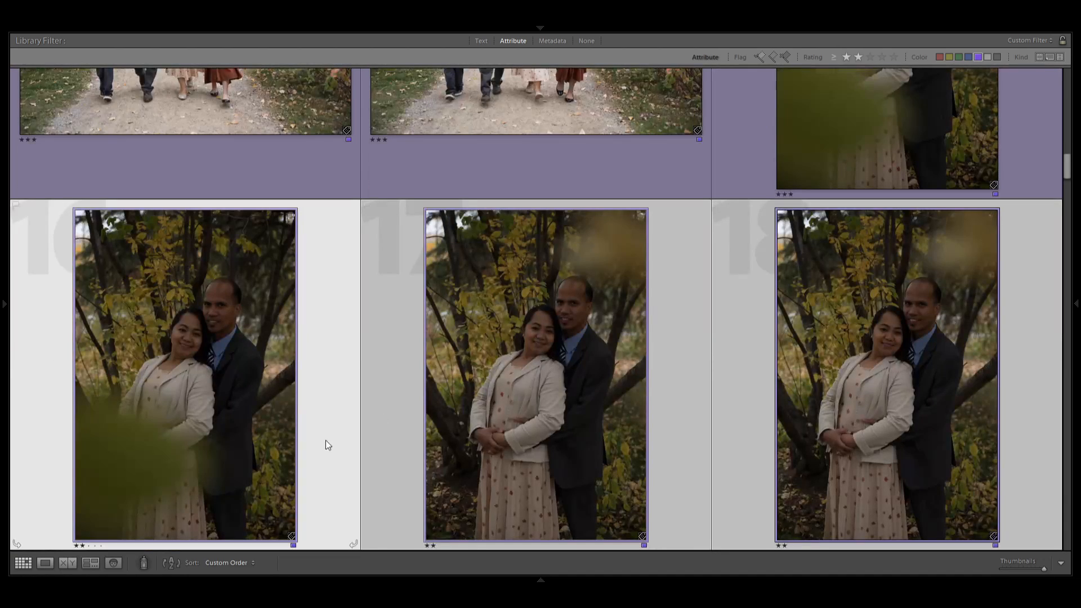
Narrow the selection of couple portraits 16 to 18 down to portrait 18 and rate it three stars.
left_click(523, 414)
left_click(803, 432)
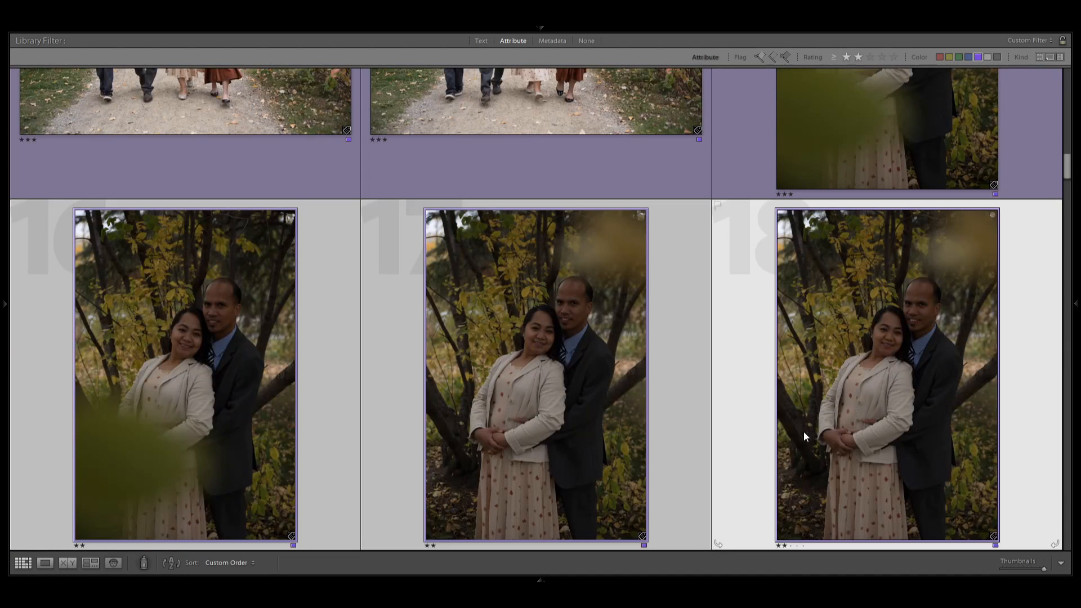
left_click(75, 414, "ctrl")
scroll(487, 393, "down", 3)
scroll(487, 393, "up", 3)
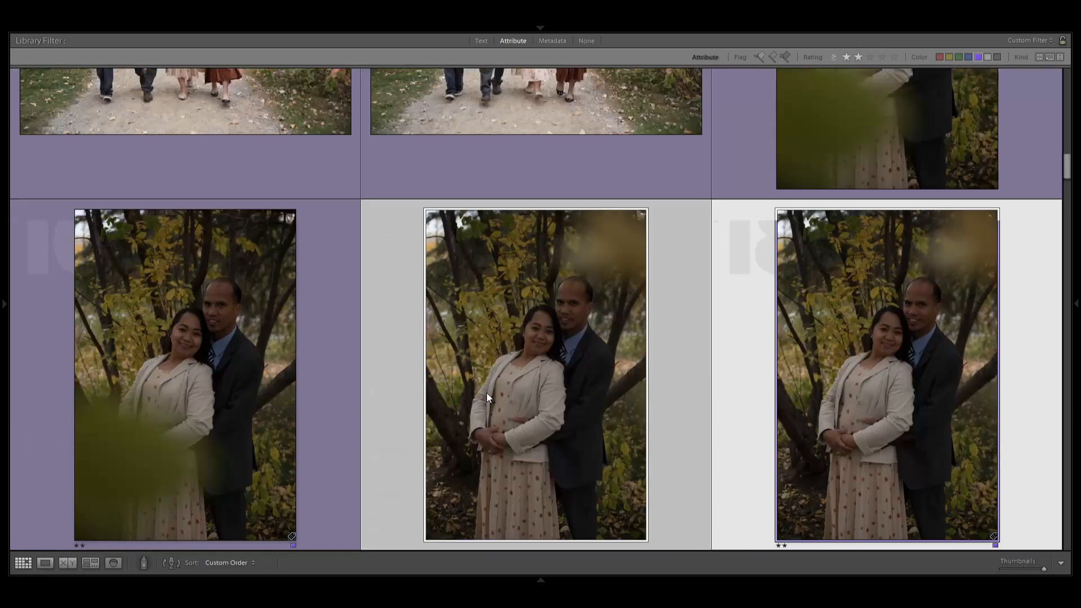
left_click(527, 392, "ctrl")
scroll(527, 392, "down", 6)
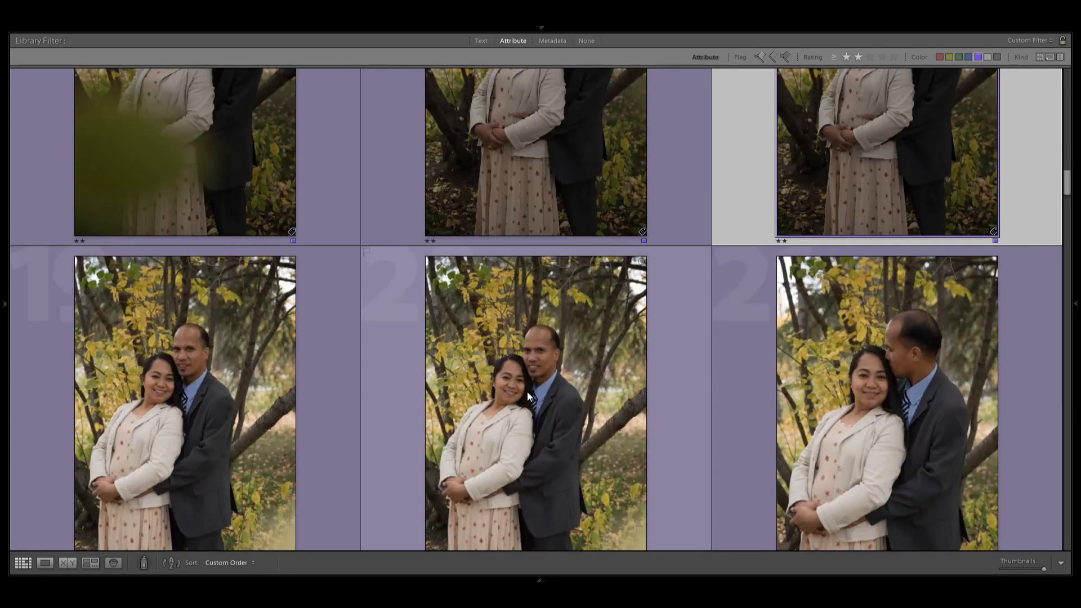
scroll(528, 394, "down", 3)
Select the row of couple portraits 19 to 21 and rate them three stars.
left_click(189, 360)
left_click(857, 370, "shift")
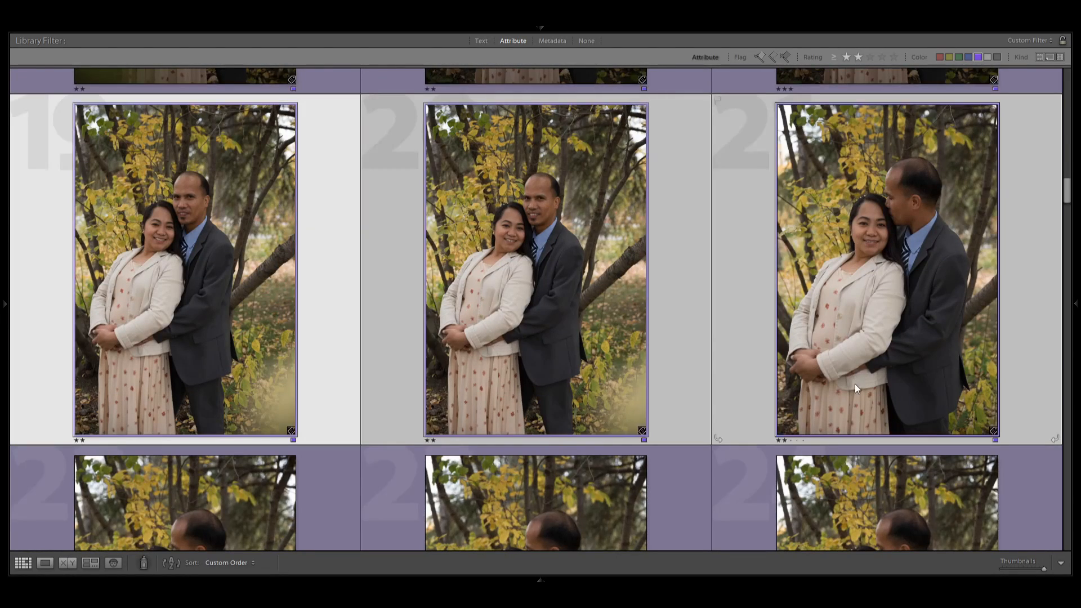
scroll(884, 271, "up", 6)
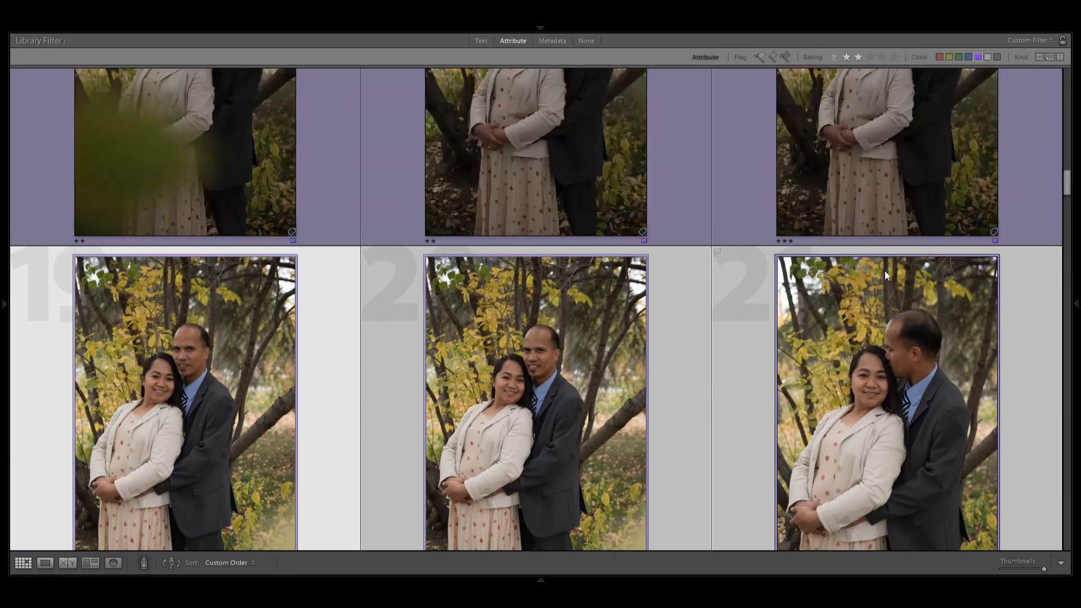
scroll(907, 306, "down", 6)
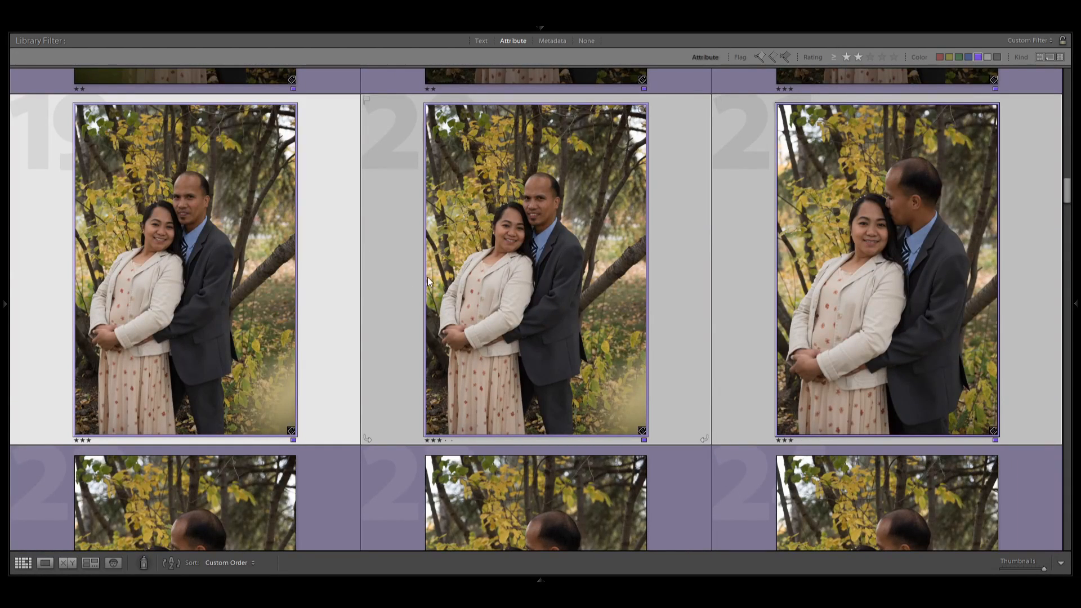
Check couple portrait 18 in the single-photo view, set it back to two stars and return to the grid.
scroll(837, 339, "up", 5)
double_click(860, 252)
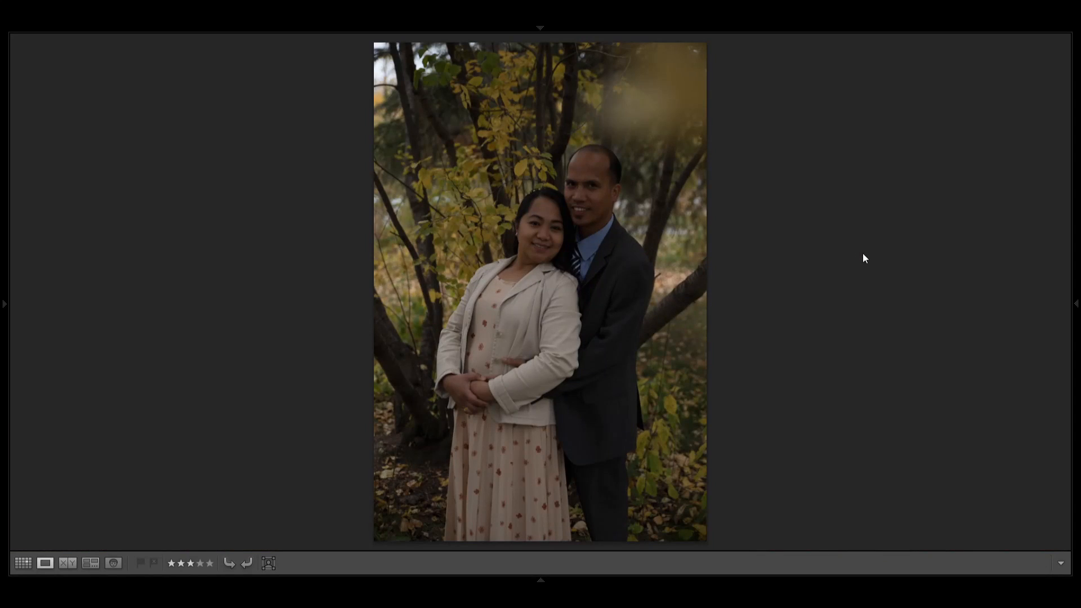
key("g")
scroll(861, 259, "down", 5)
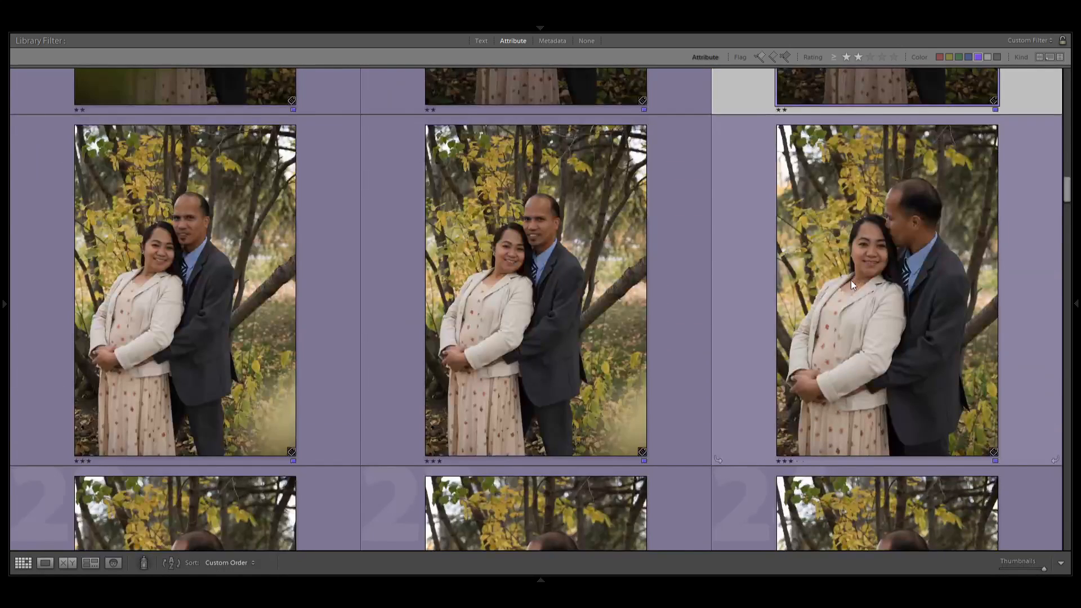
Select couple portraits 19 to 21 again to compare them.
left_click(286, 322)
left_click(851, 335)
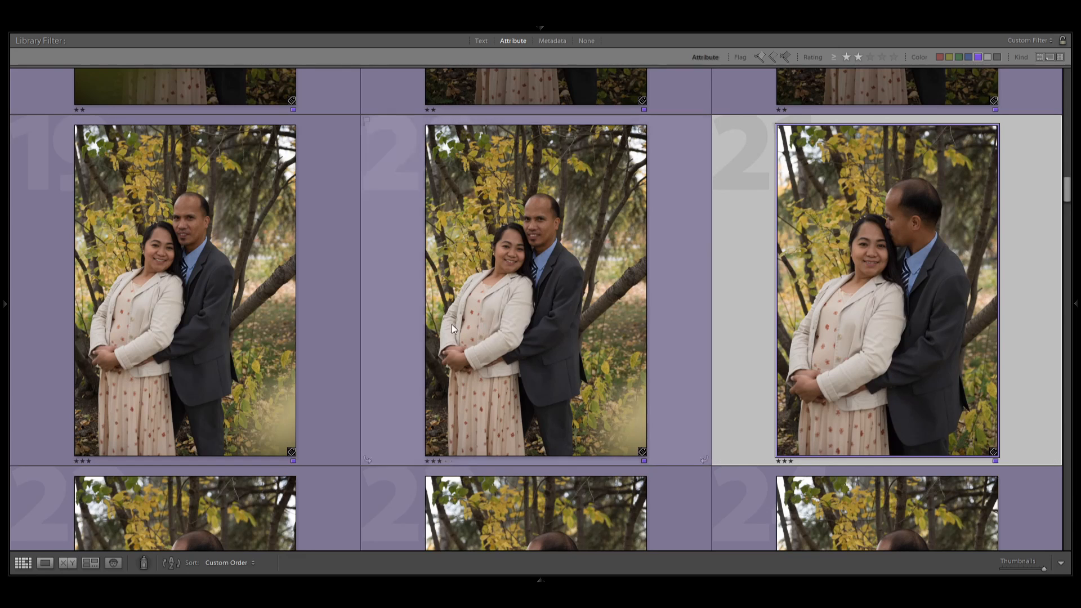
scroll(619, 448, "down", 5)
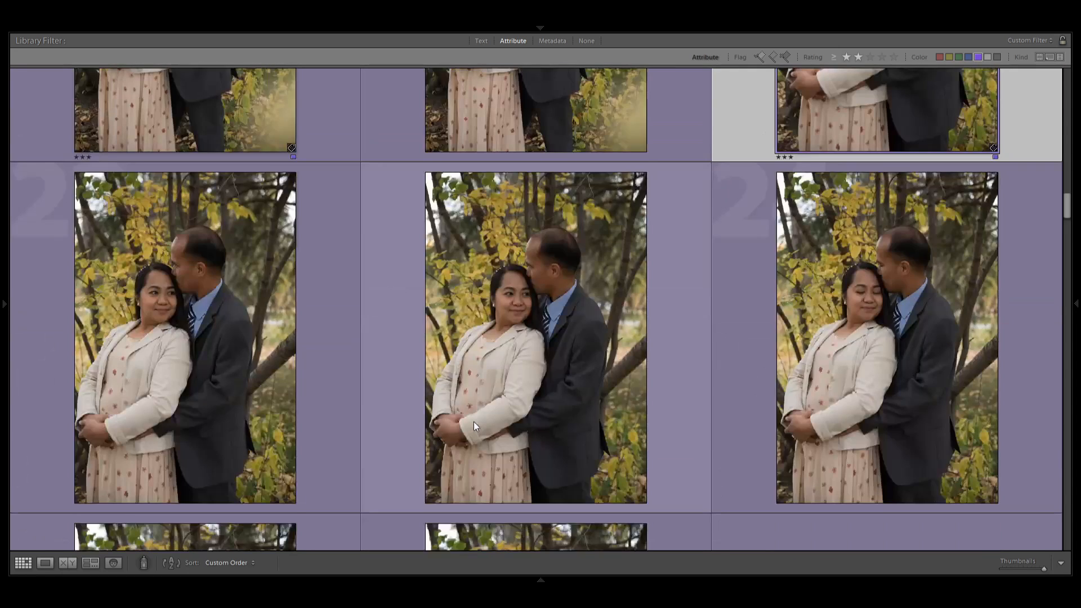
Select the row of couple portraits 22 to 24 and drop portrait 23 from the selection.
left_click(205, 356)
left_click(828, 382, "shift")
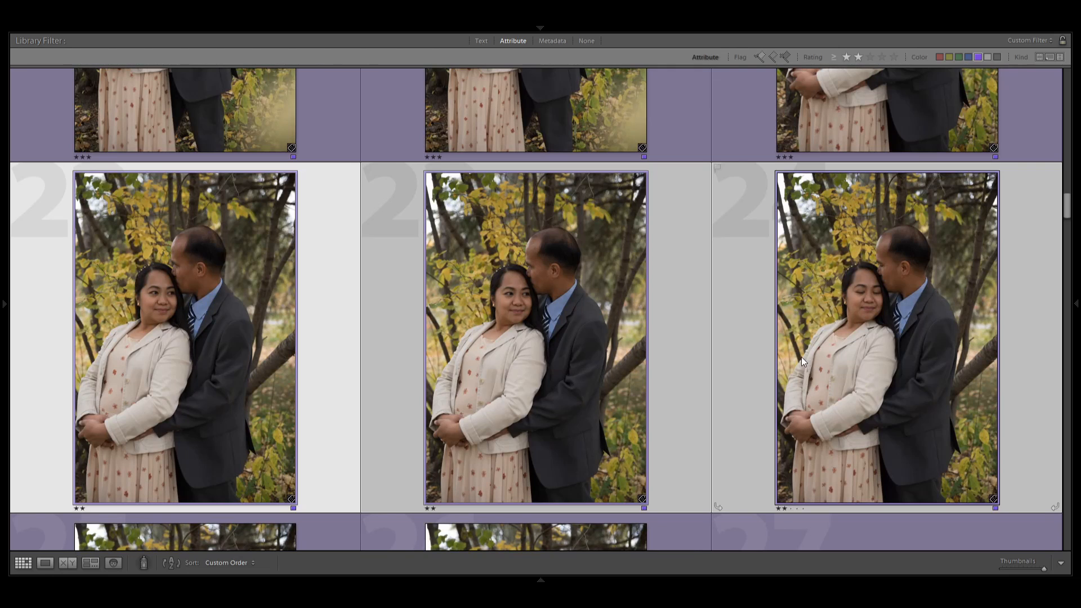
left_click(514, 357, "ctrl")
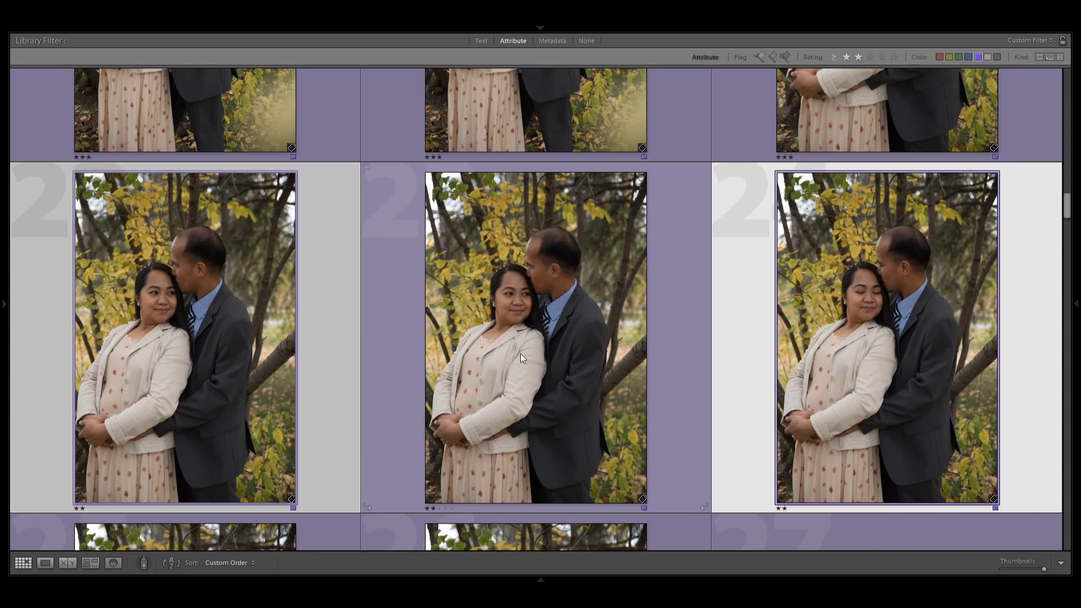
Select couple photos 26 and 27, leaving out portrait 25, and rate them three stars.
scroll(520, 354, "down", 5)
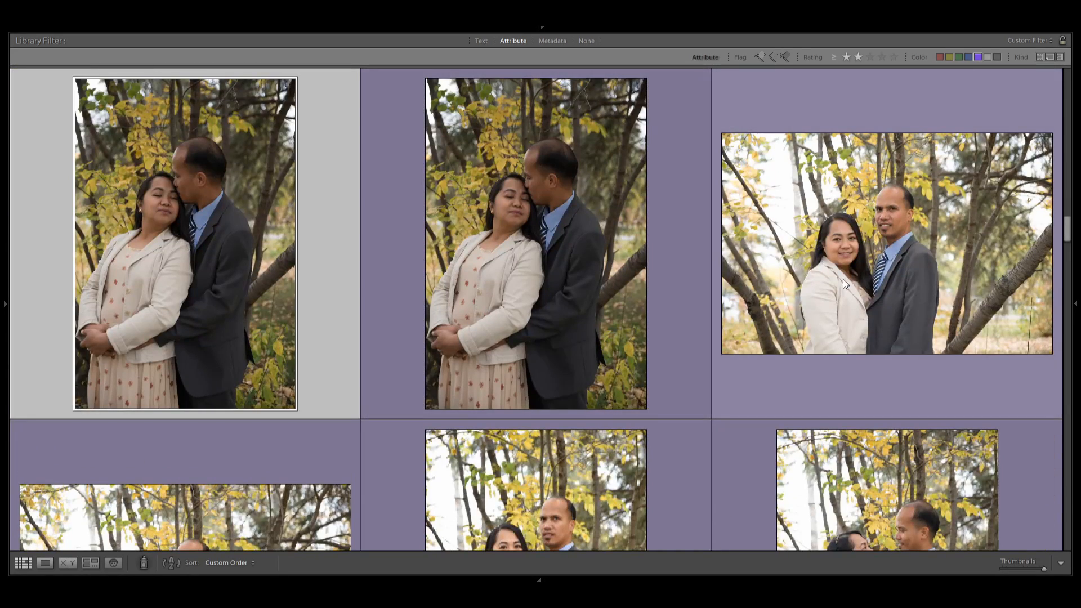
left_click(840, 282, "shift")
left_click(120, 251, "ctrl")
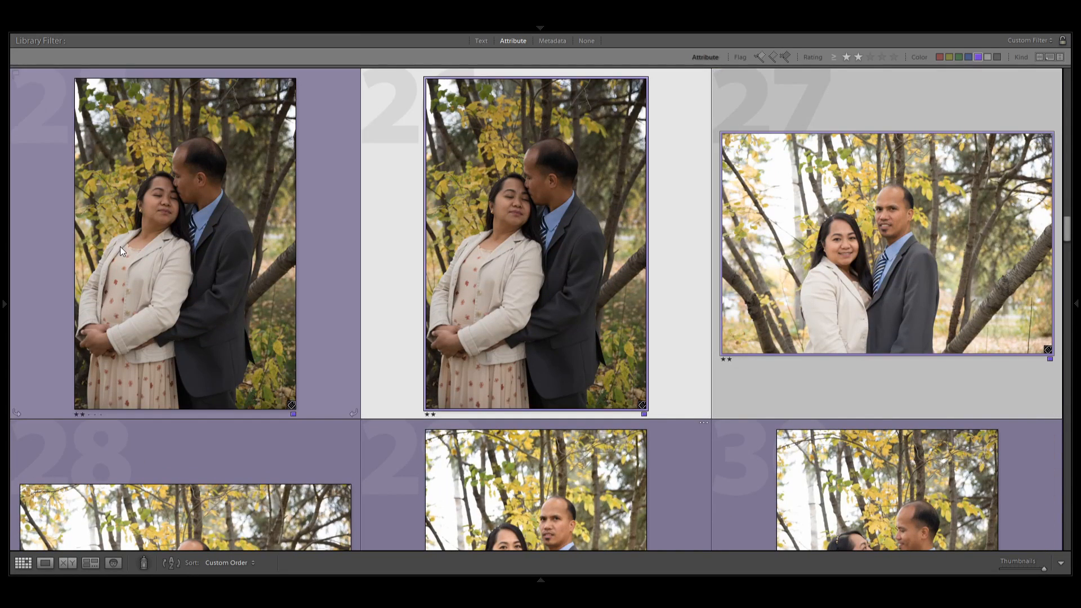
key("3")
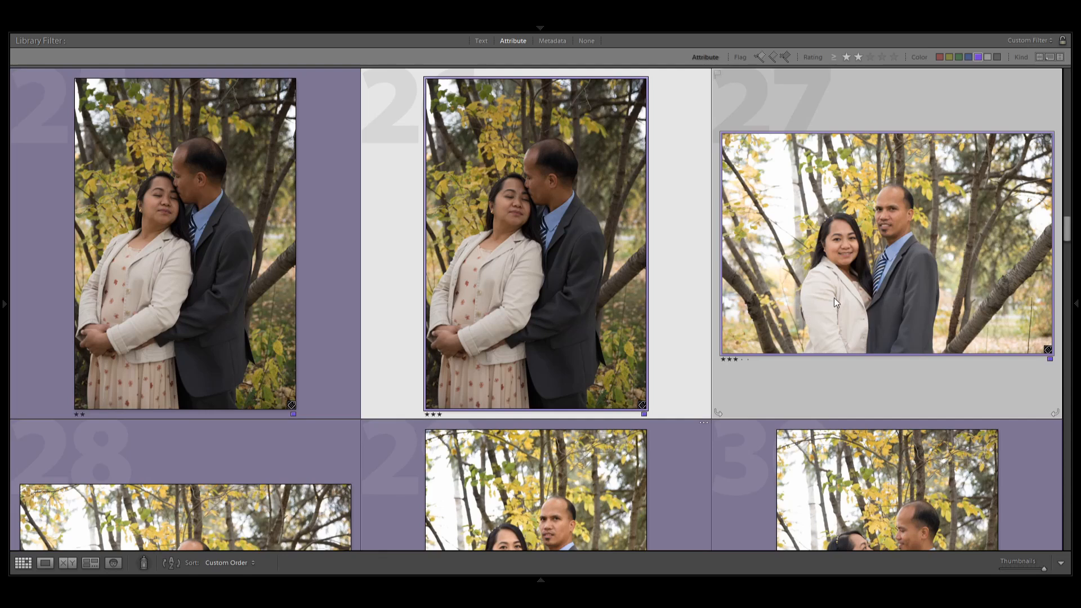
Select couple photo 28 and compare it with photo 27 above and the couple portraits 29 to 33 that follow.
scroll(836, 298, "down", 2)
left_click(293, 298)
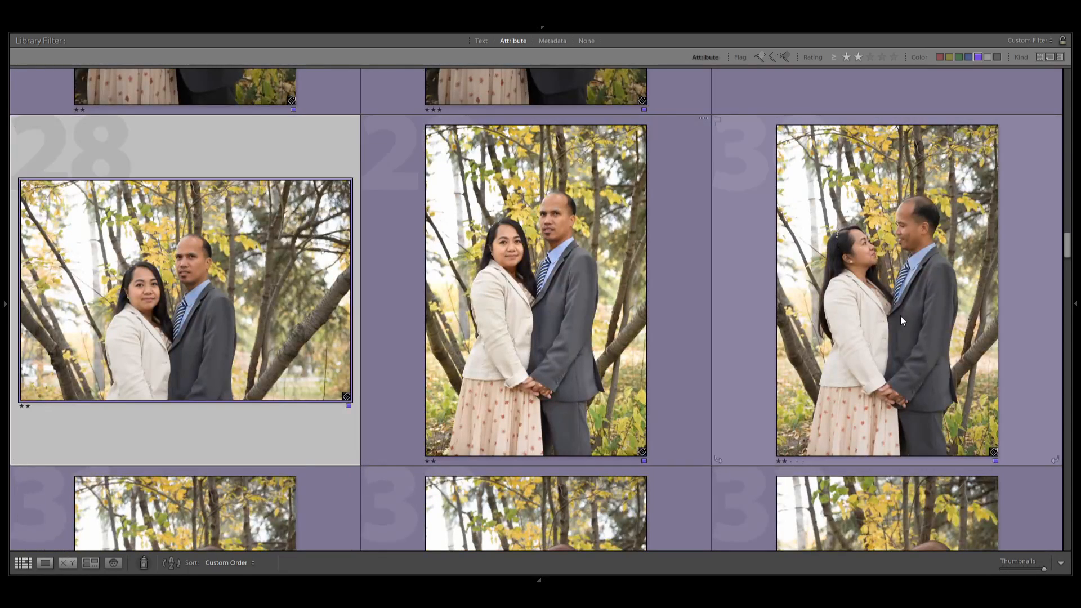
scroll(899, 316, "up", 2)
scroll(895, 318, "down", 1)
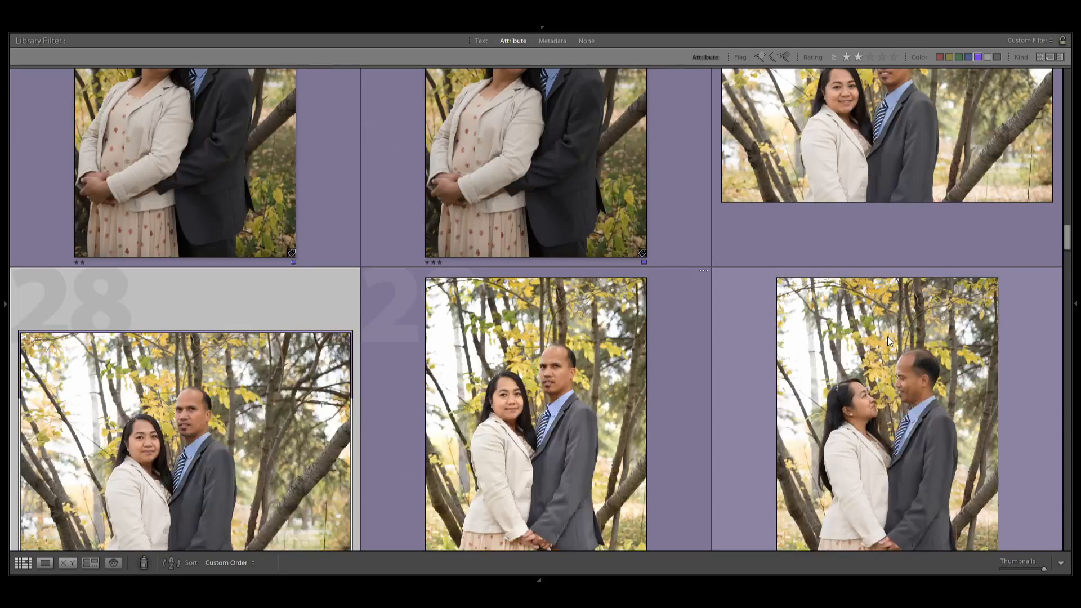
scroll(887, 336, "down", 1)
scroll(890, 337, "down", 1)
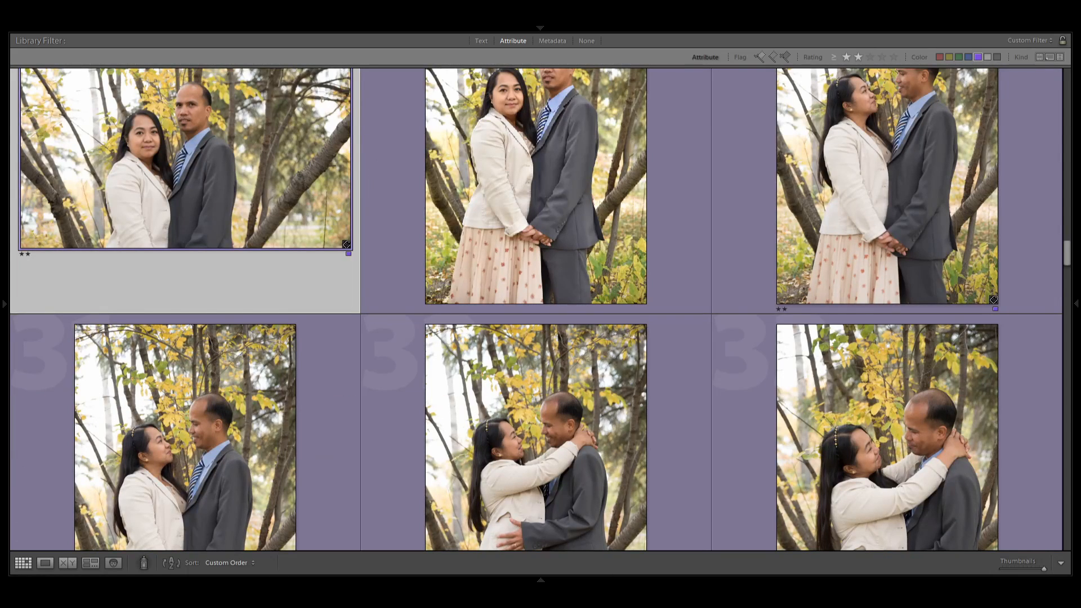
scroll(675, 405, "down", 1)
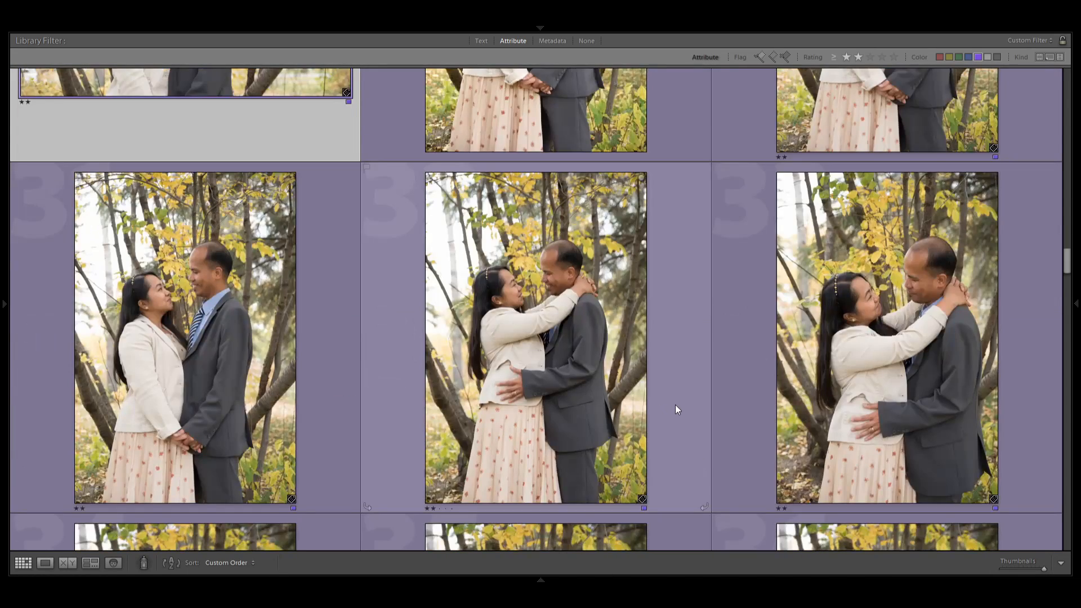
scroll(674, 406, "up", 2)
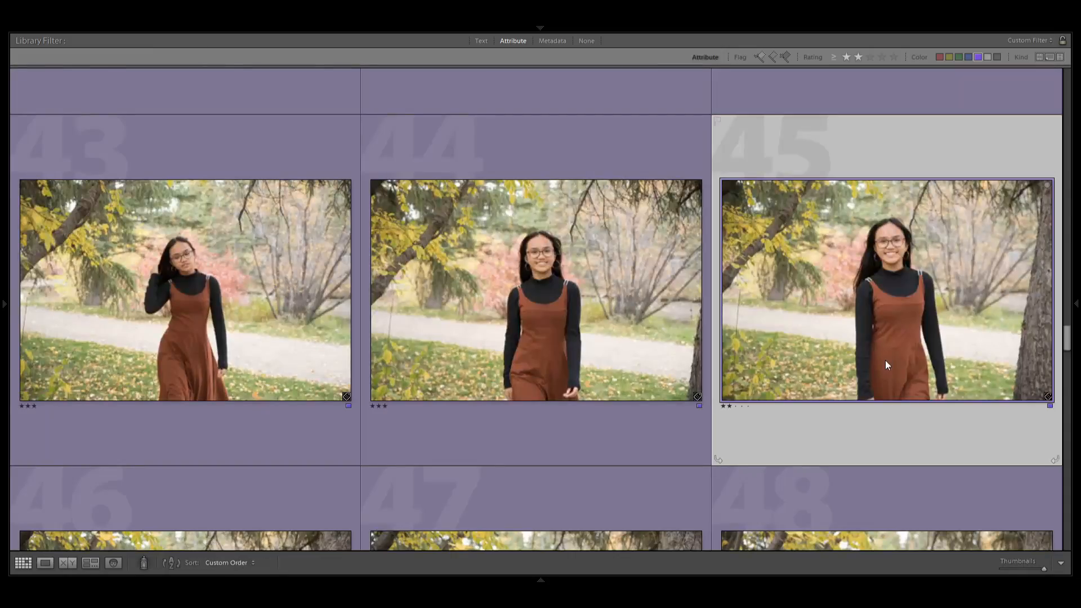
Select the daughter's photos 47 and 48, leaving out photo 46, and rate them three stars.
scroll(885, 361, "down", 2)
left_click(282, 354)
left_click(879, 362, "shift")
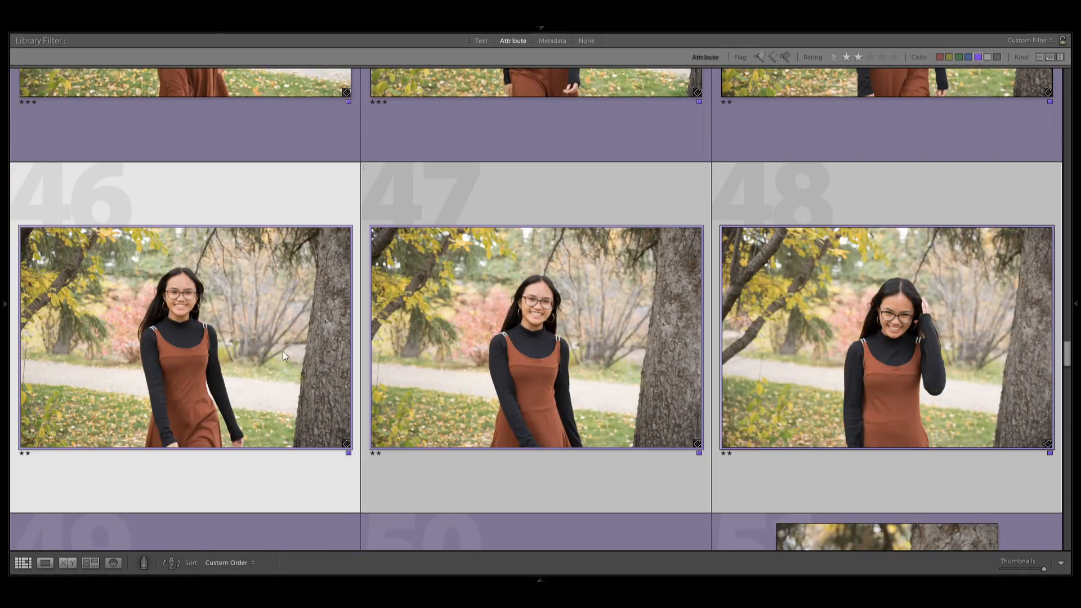
left_click(283, 353, "ctrl")
Select the daughter's photos 50 and 51, leaving out photo 49, and rate them three stars.
scroll(606, 320, "down", 3)
scroll(606, 320, "up", 1)
left_click(253, 388)
left_click(948, 403, "shift")
left_click(242, 386, "ctrl")
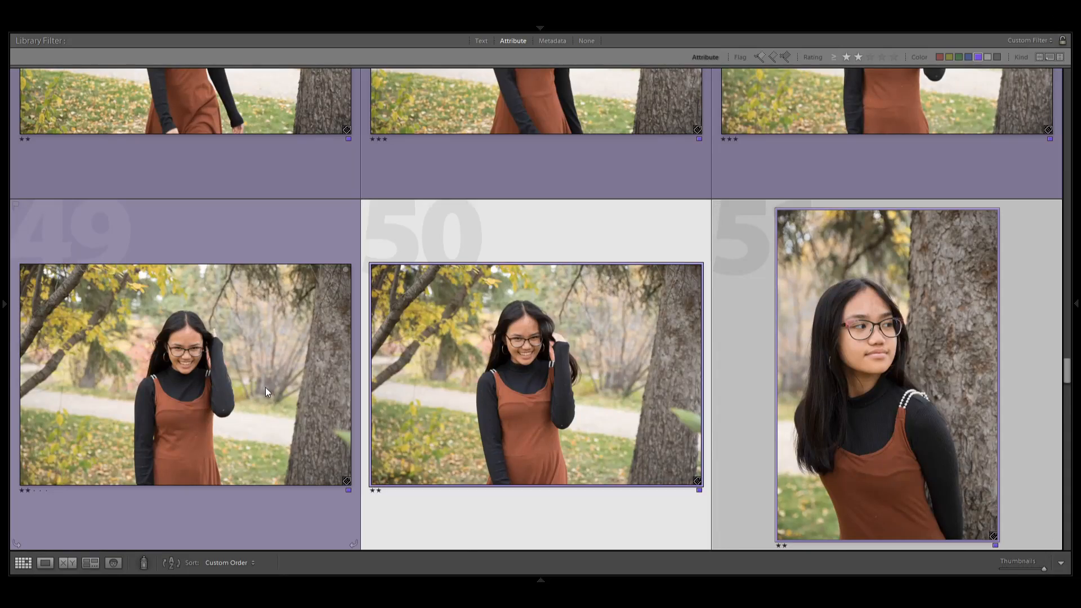
key("3")
Rate the boy's portraits 61, 63, 65 and 66 three stars, leaving out portraits 62 and 64.
scroll(626, 444, "down", 3)
left_click(609, 388)
left_click(890, 374, "shift")
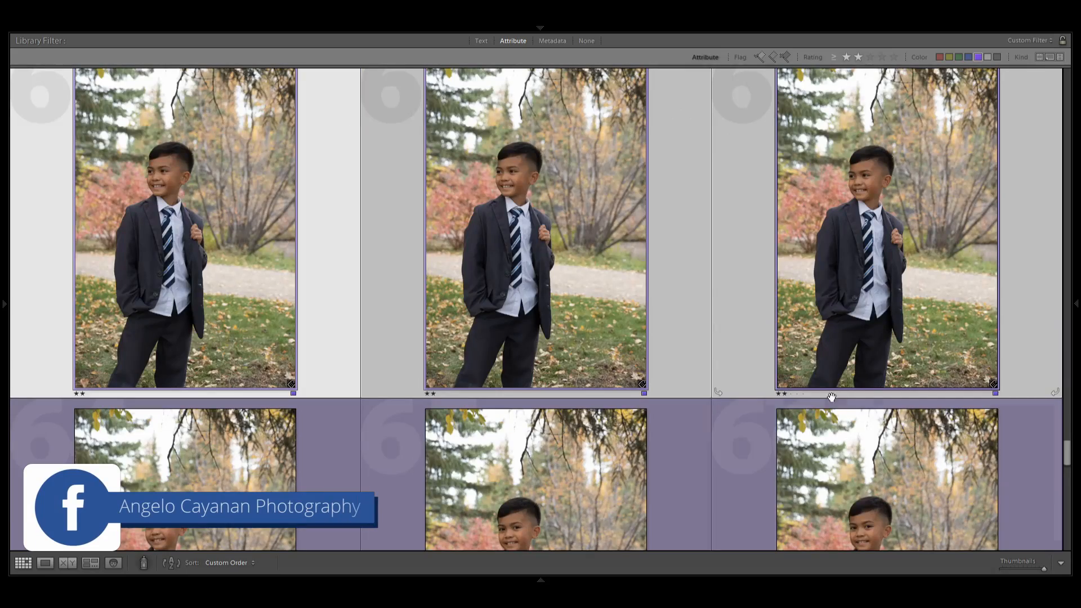
left_click(475, 336, "ctrl")
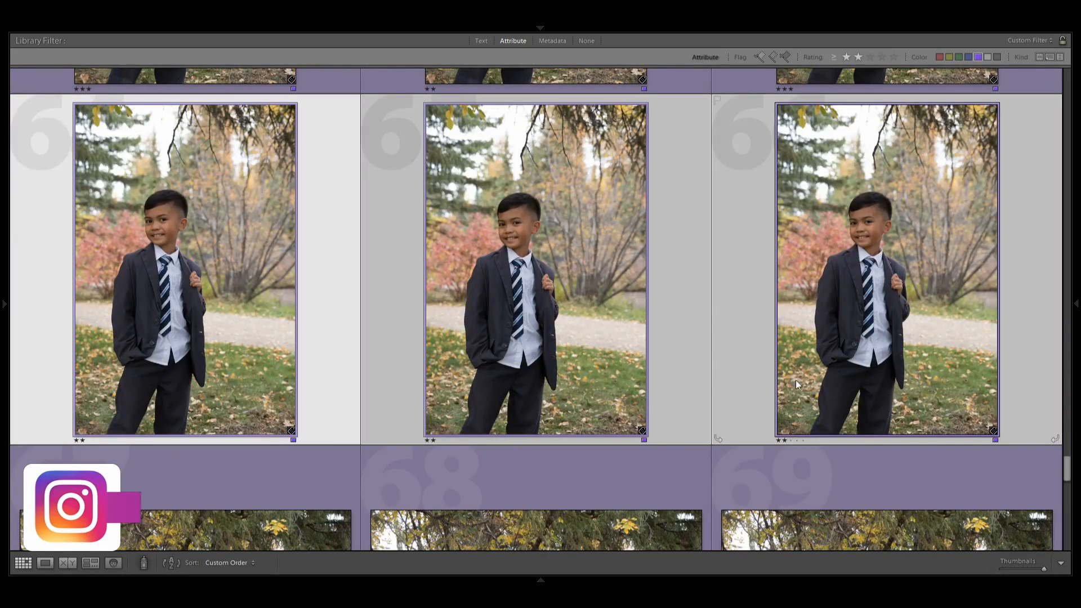
left_click(253, 385, "ctrl")
key("3")
Select the row of family photos 67 to 69 and go through the remaining rows up to photo 76.
scroll(253, 386, "down", 3)
left_click(254, 383)
left_click(856, 371, "shift")
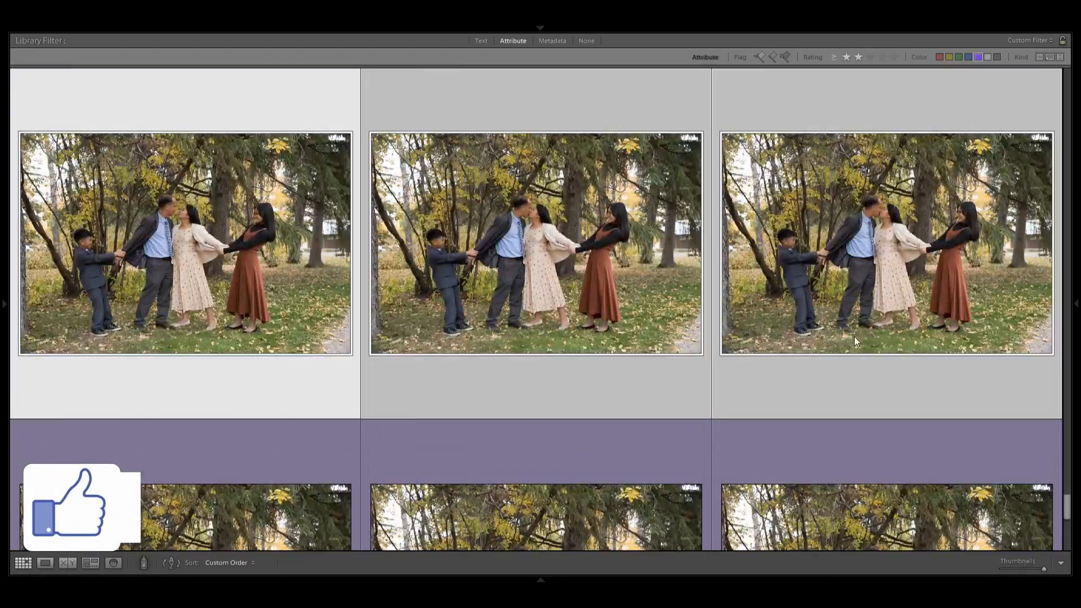
scroll(853, 336, "down", 2)
left_click(856, 342)
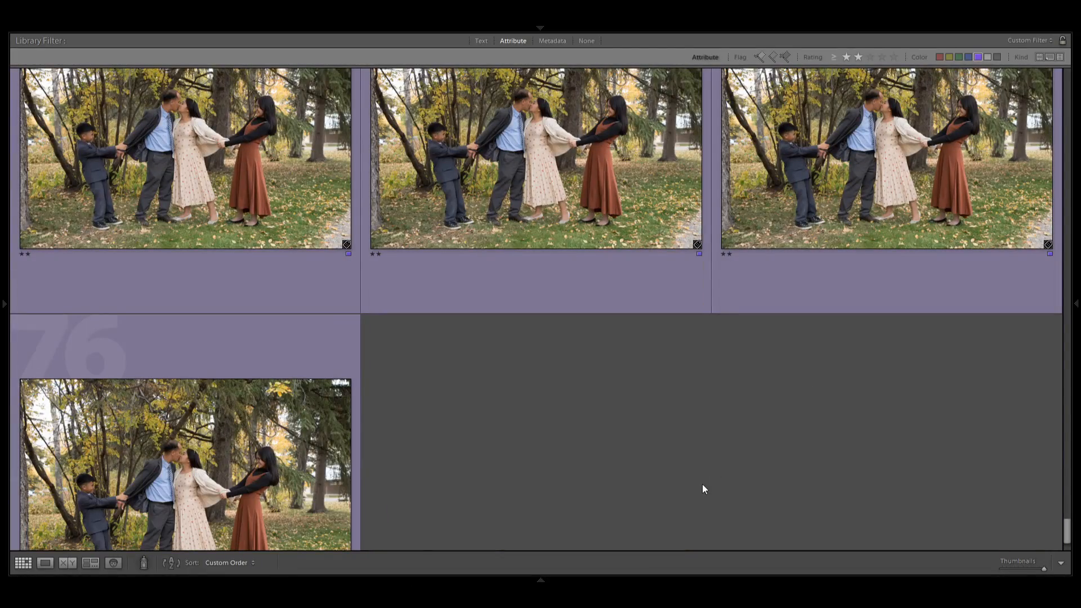
Return to the first family photo and filter the grid to photos rated three stars and higher.
key("Home")
left_click(196, 259)
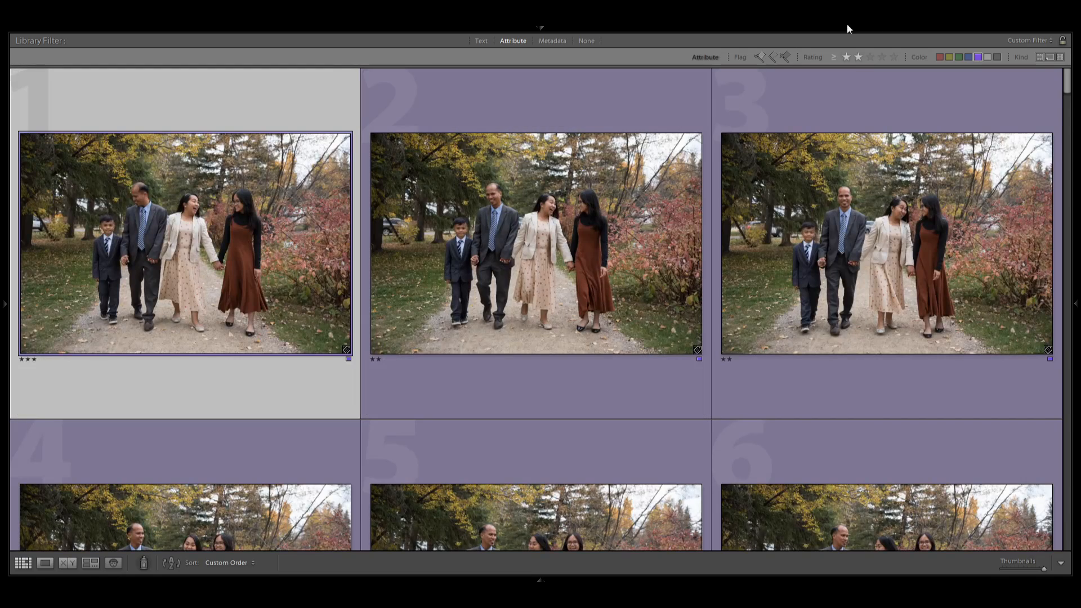
left_click(868, 57)
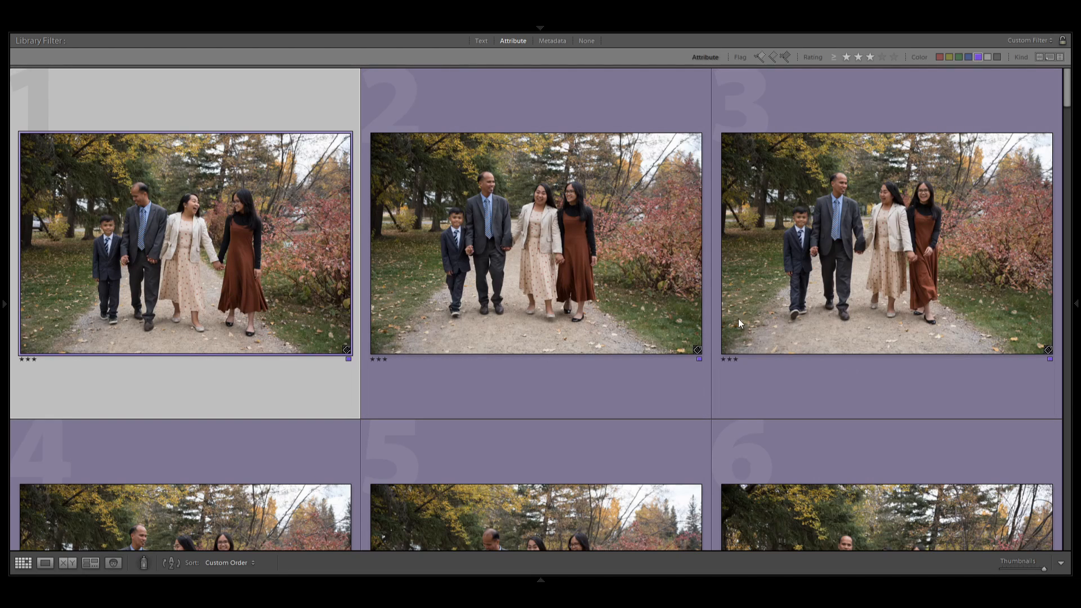
Select all the three-star photos and open them in the Develop module.
key("ctrl+a")
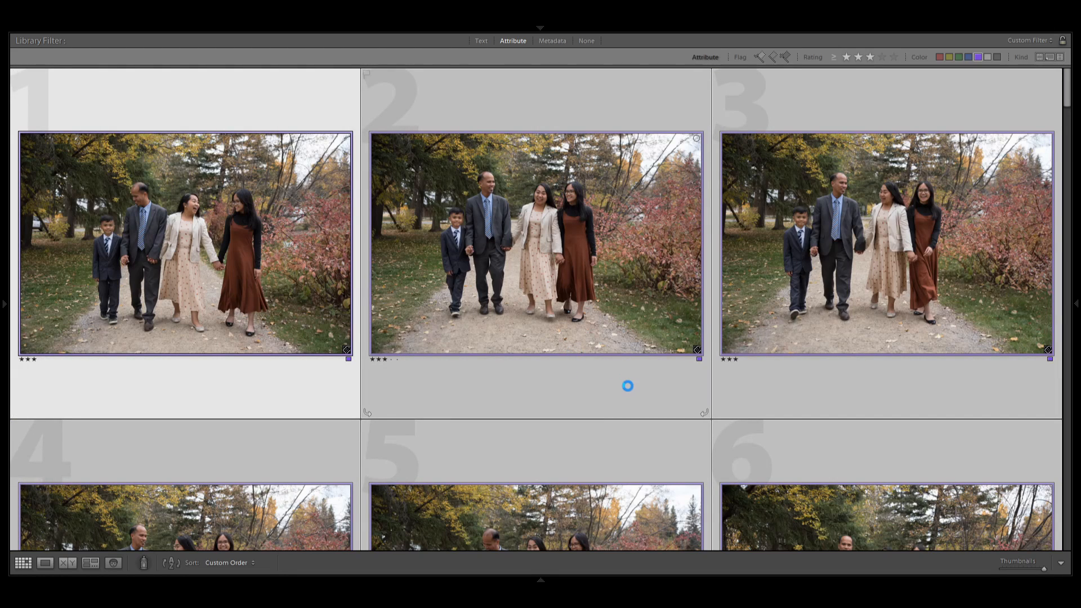
key("d")
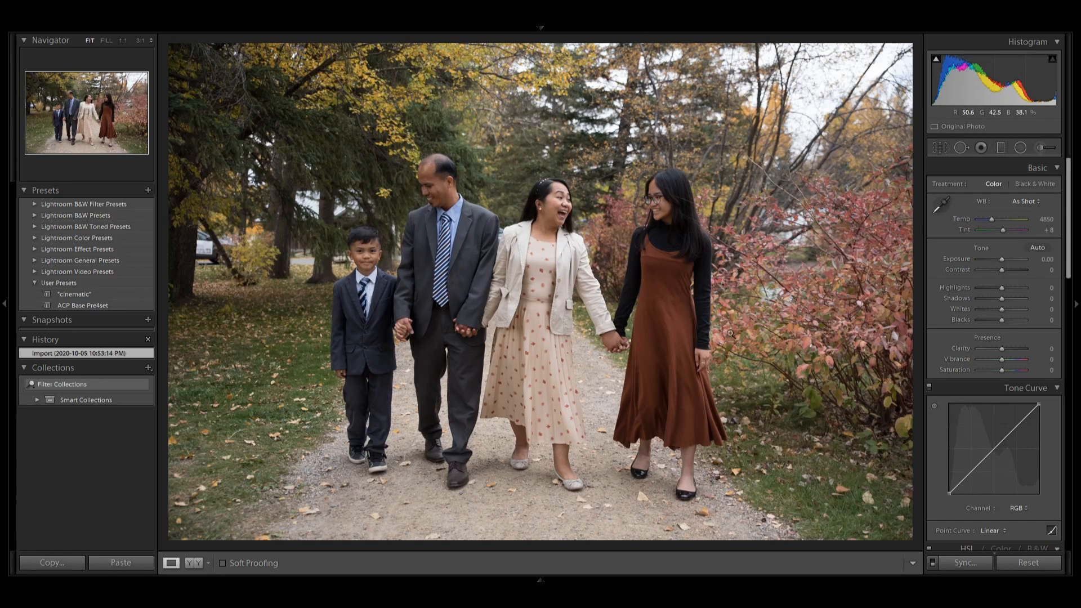
Look through the first photo's Basic, Tone Curve, HSL, Split Toning and Detail settings.
scroll(1070, 204, "down", 1)
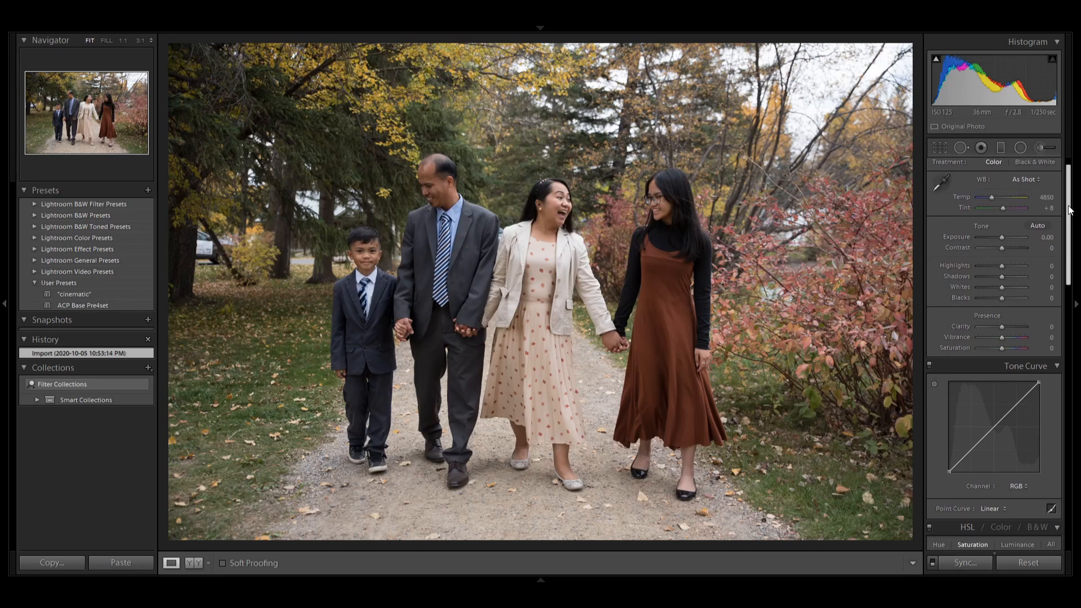
left_click_drag(1070, 204, 1068, 313)
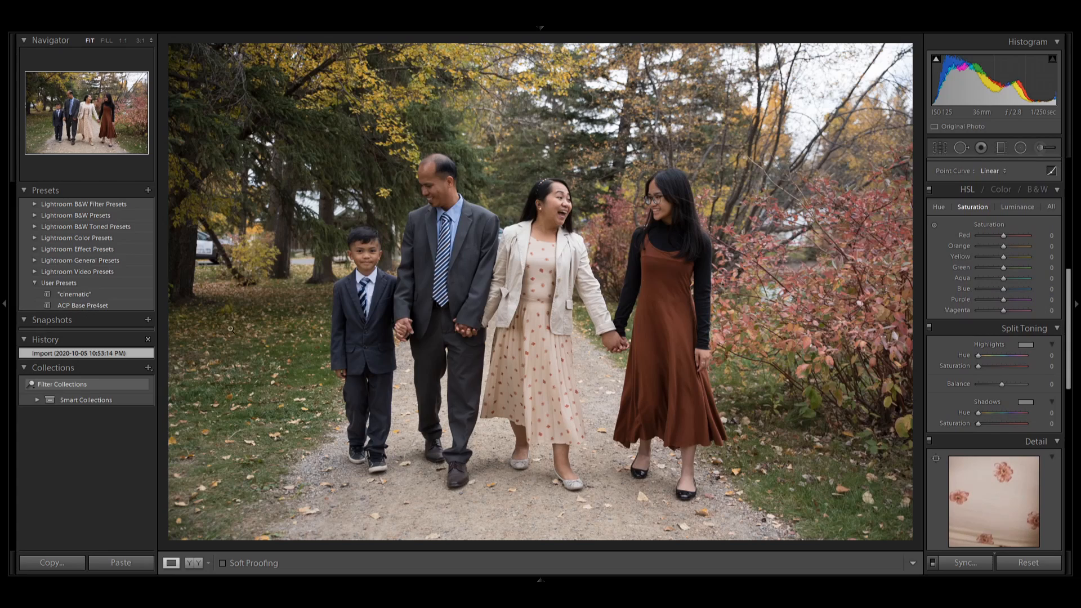
left_click_drag(1068, 318, 1068, 199)
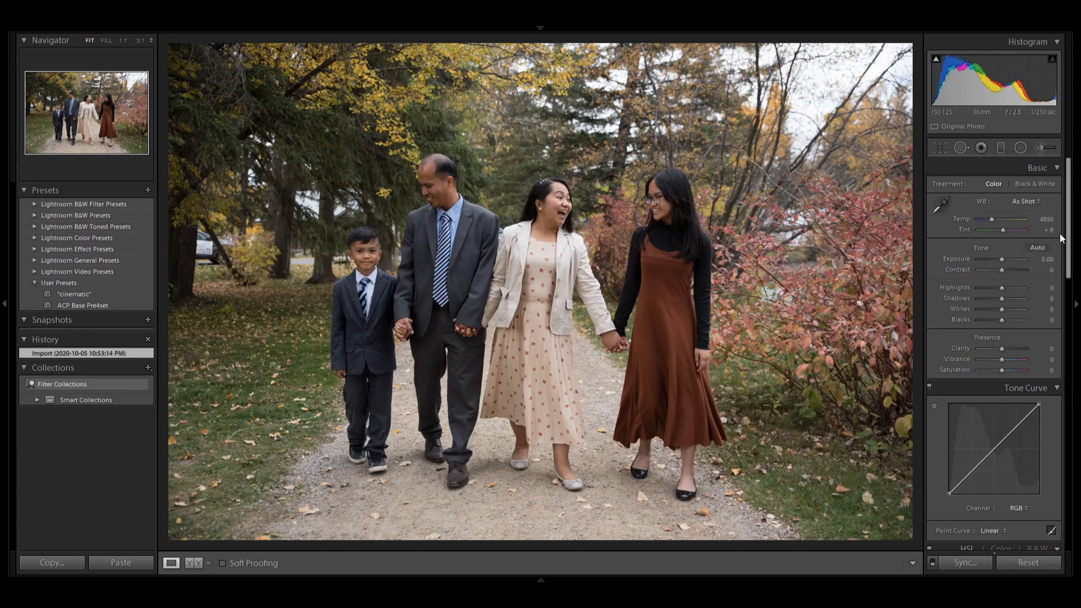
scroll(1062, 246, "down", 1)
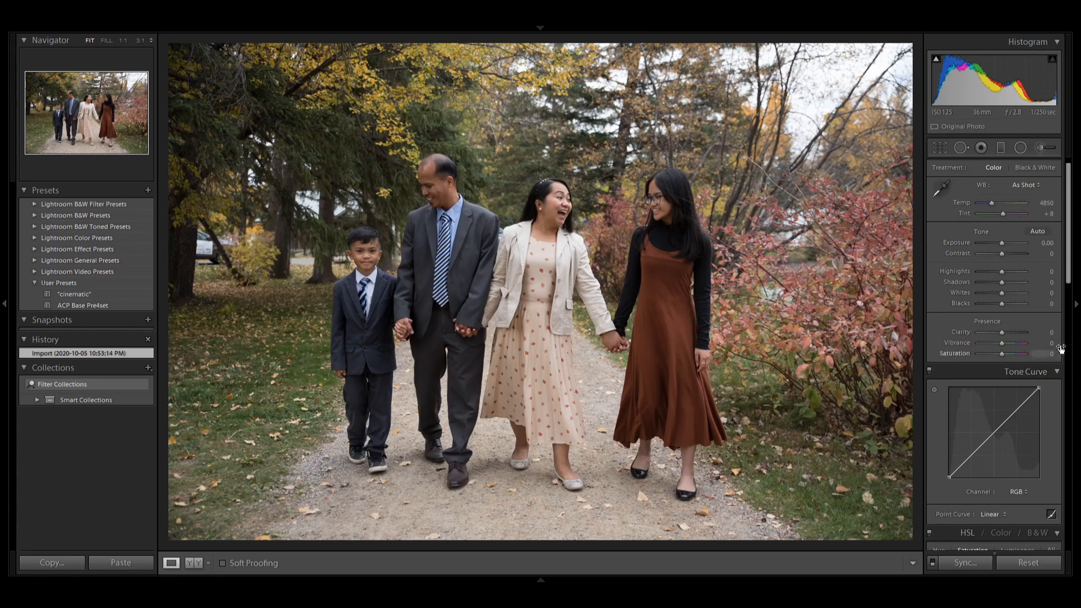
scroll(1069, 239, "down", 1)
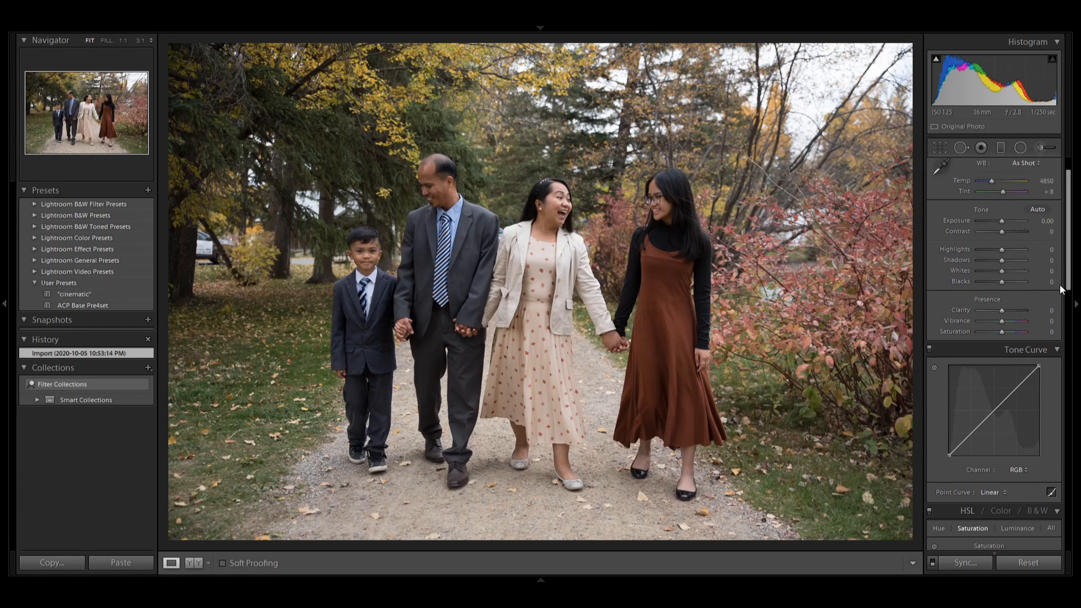
Look over the remaining Develop settings from Tone Curve down to Lens Corrections and Effects, then return to Basic.
scroll(1070, 316, "down", 6)
left_click_drag(1070, 317, 1071, 335)
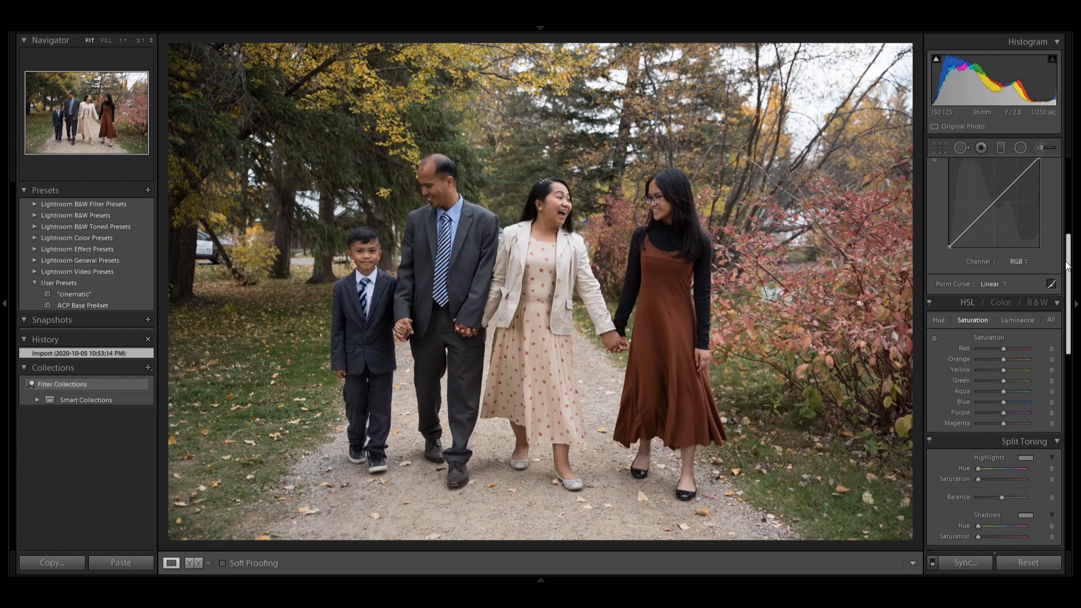
left_click_drag(1069, 265, 1055, 380)
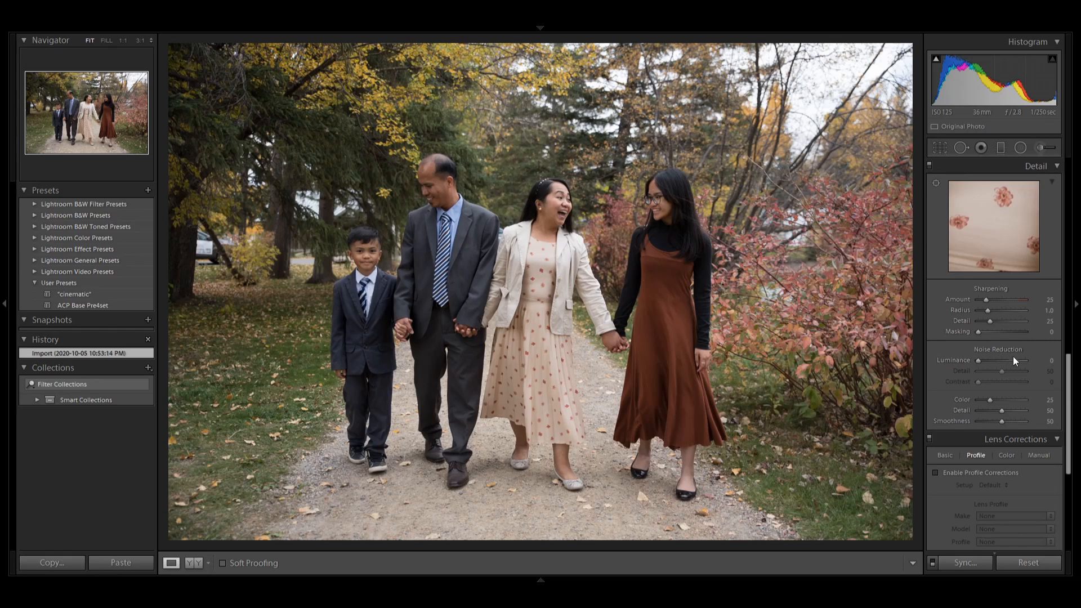
left_click_drag(1062, 359, 1060, 457)
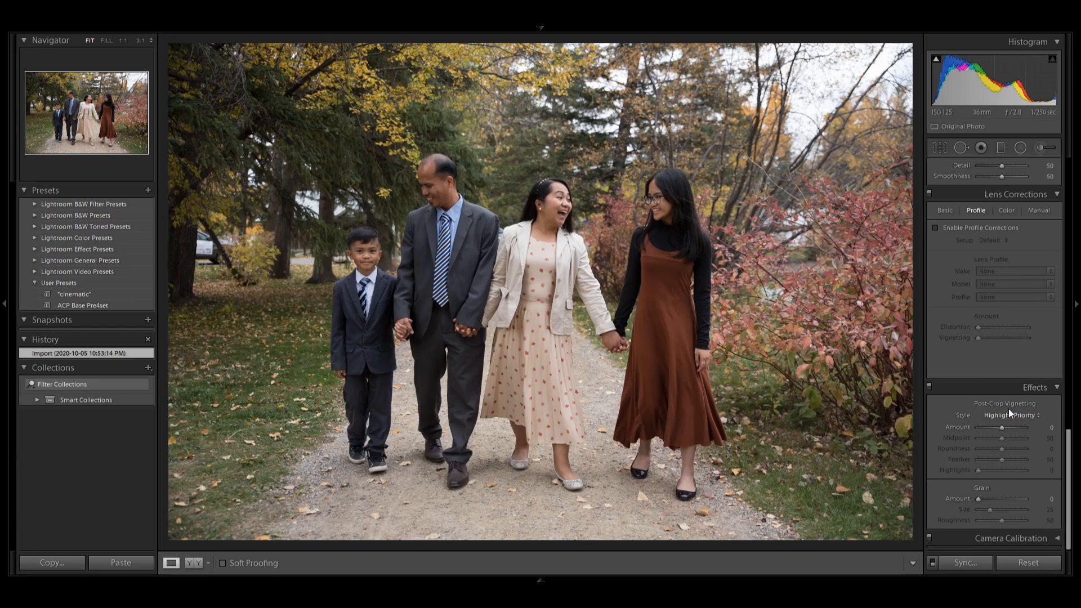
left_click_drag(1070, 453, 1062, 183)
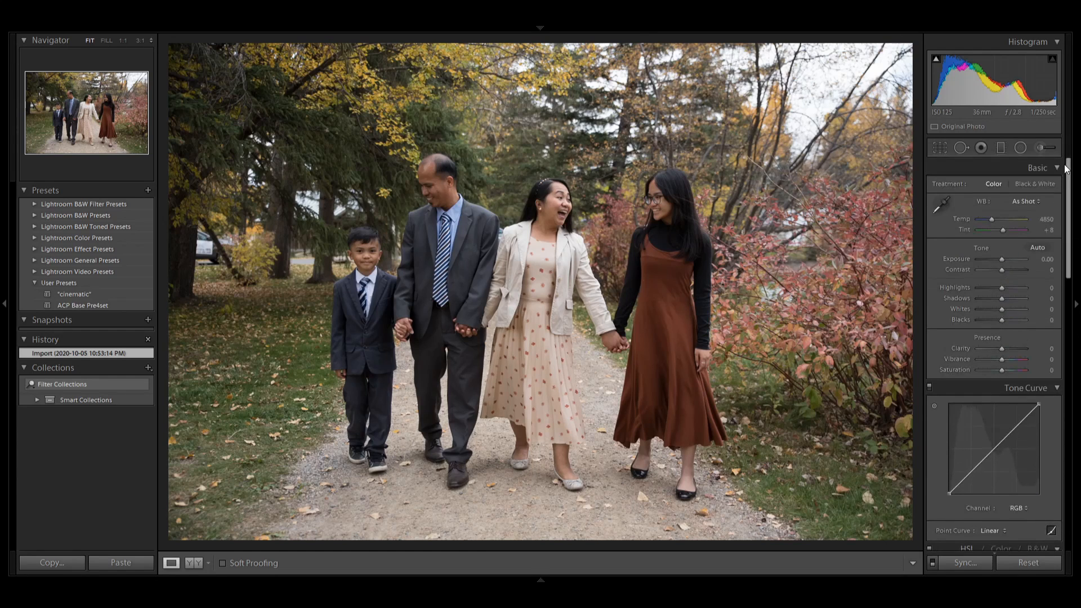
Apply the ACP Base Pre4set preset to the first family photo and compare it with the imported state in the history.
left_click(85, 306)
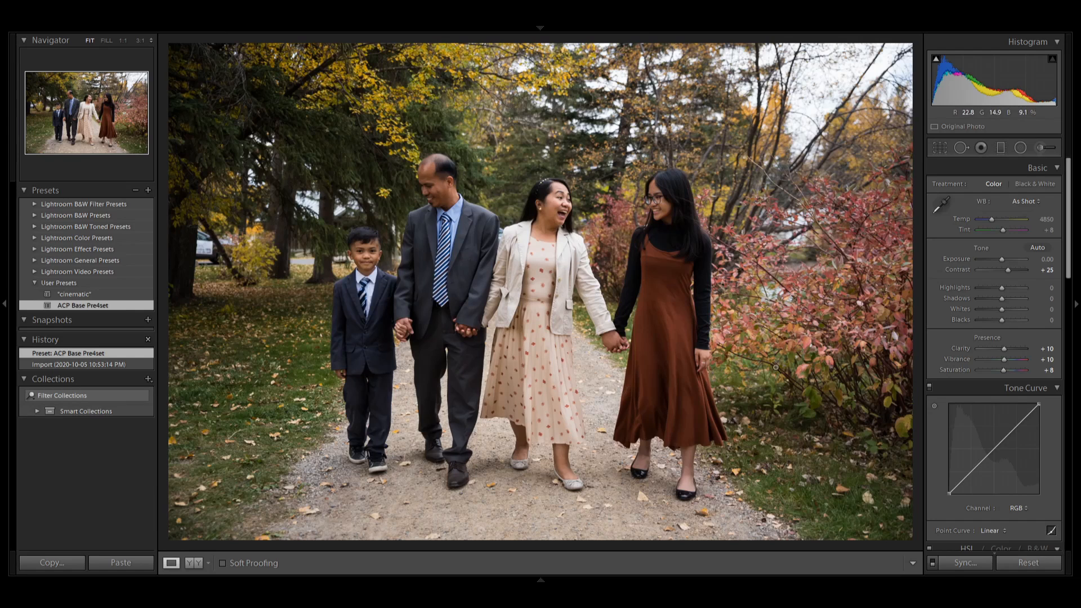
left_click(87, 364)
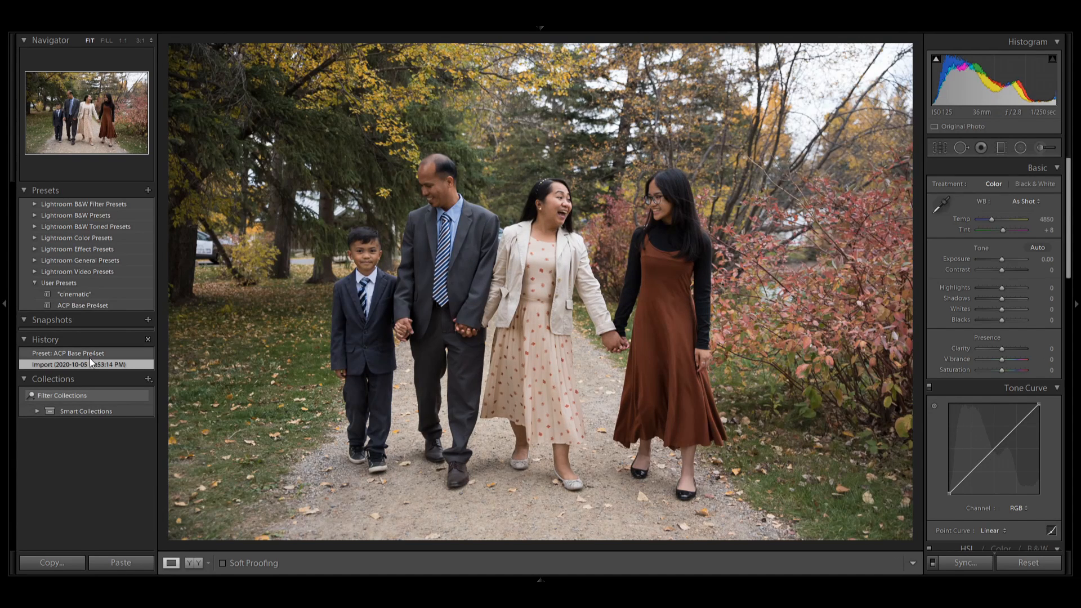
left_click(91, 354)
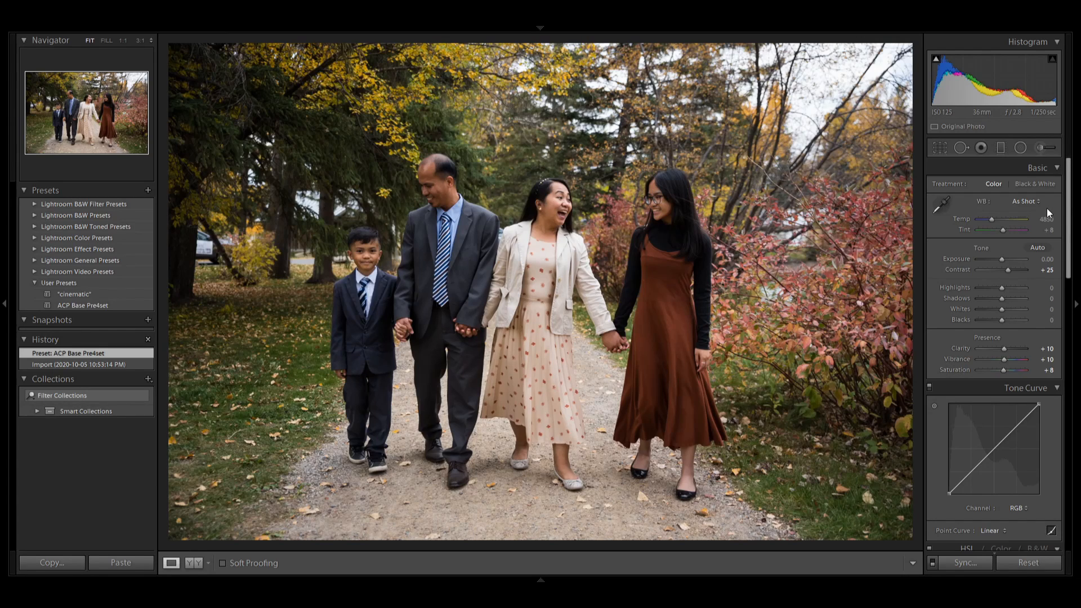
left_click(991, 218)
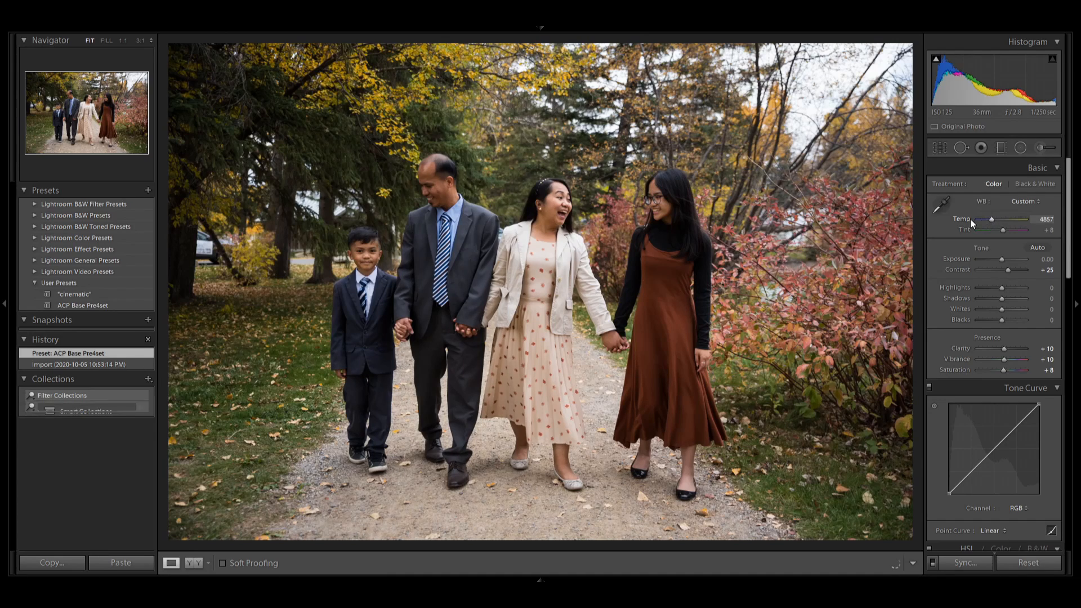
double_click(969, 219)
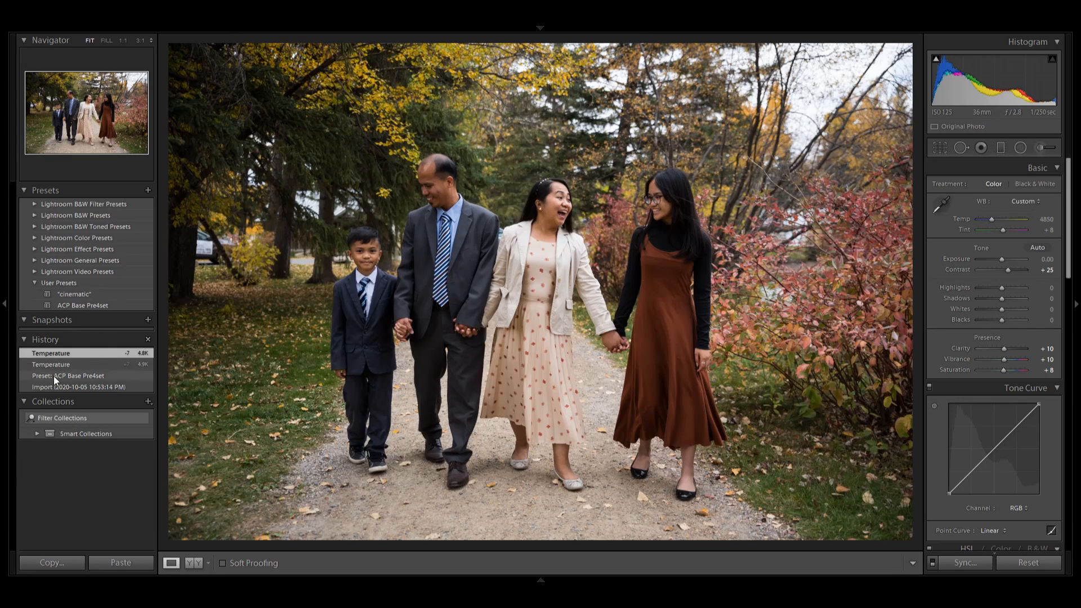
left_click(67, 375)
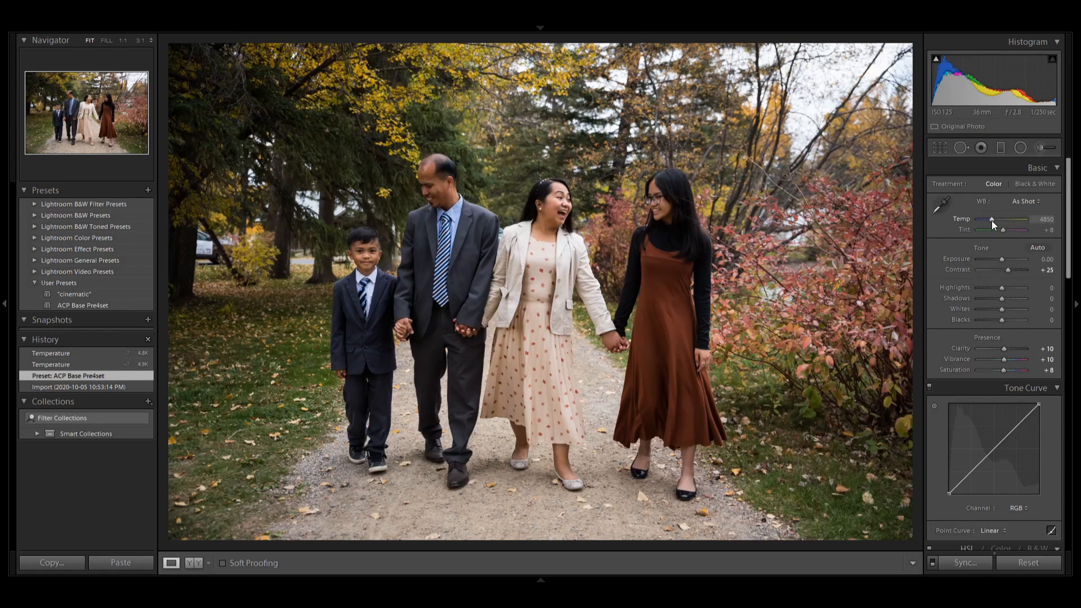
Set the first photo's white balance temperature to 4600 and tint to +13, and raise the exposure to +0.30.
key("shift+Down")
key("shift+Up")
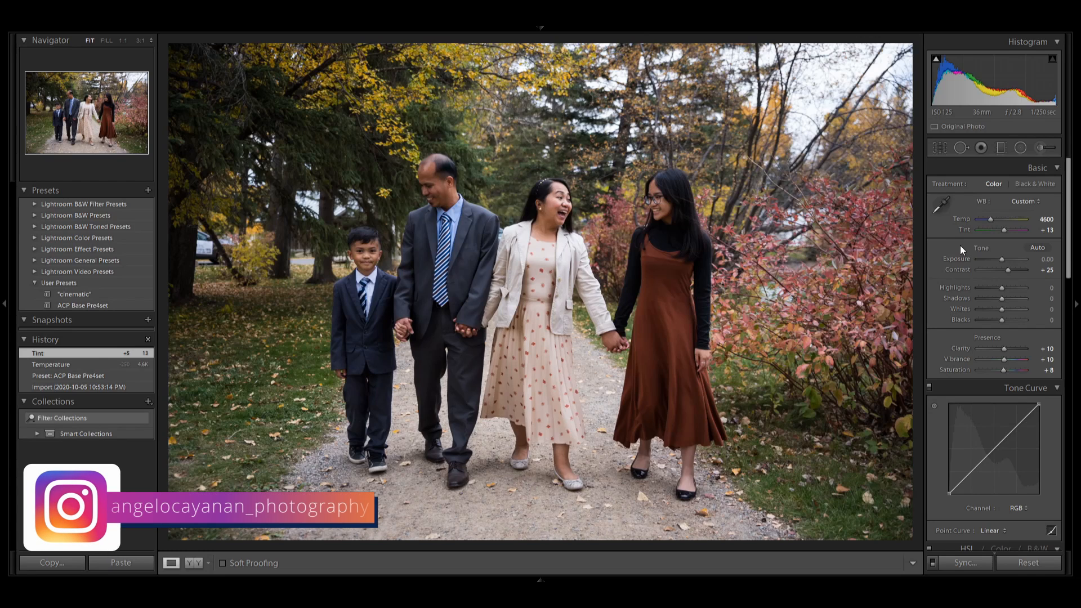
scroll(953, 248, "down", 2)
scroll(951, 251, "up", 2)
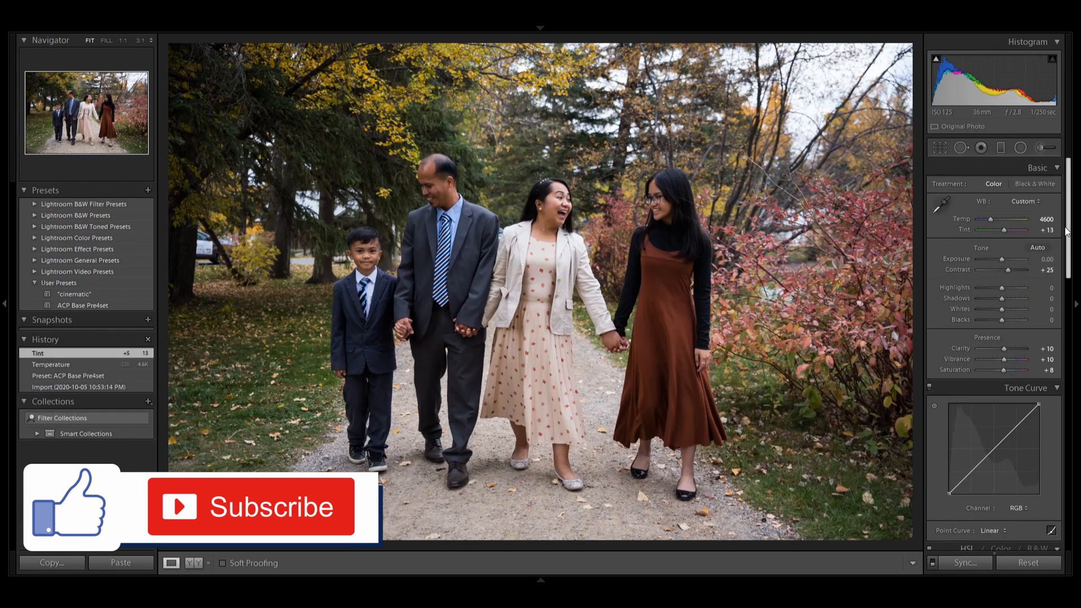
left_click_drag(1066, 231, 1066, 242)
scroll(1047, 243, "up", 1)
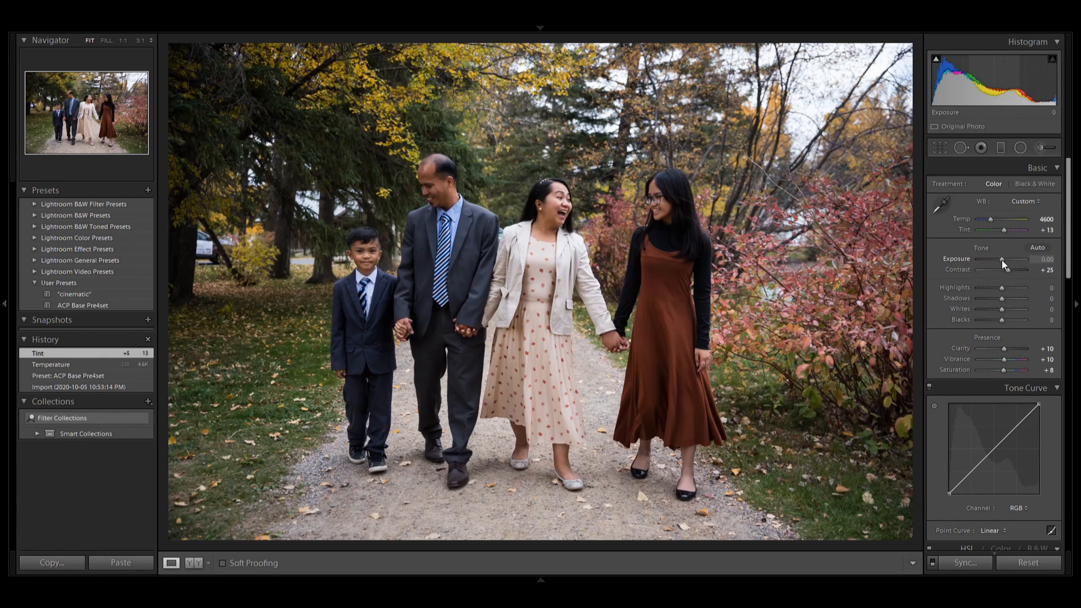
left_click_drag(1002, 260, 1003, 261)
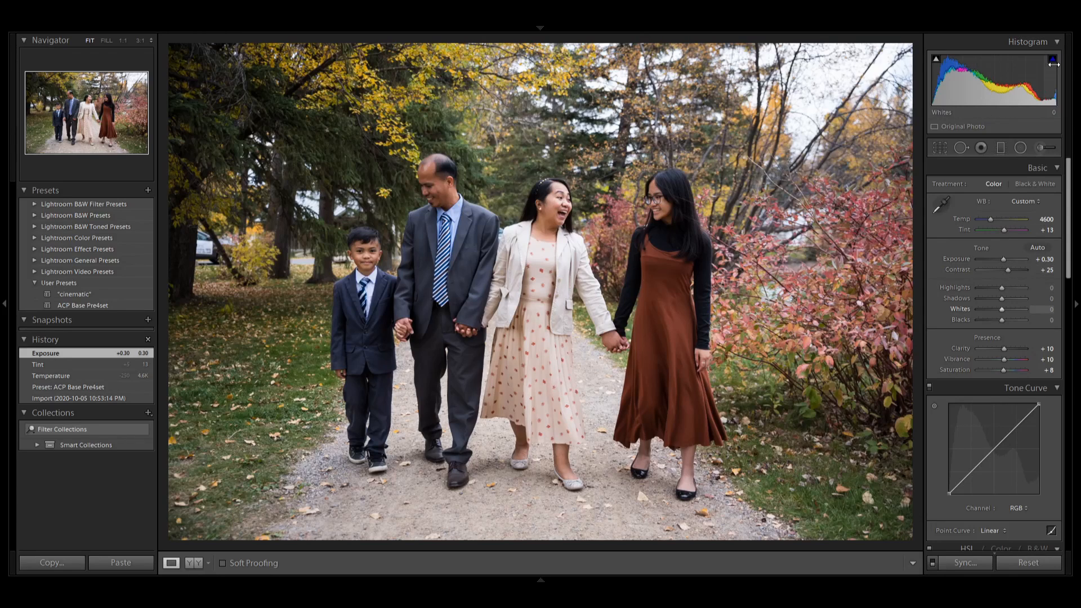
Lower the photo's Highlights to -20.
left_click_drag(1001, 289, 998, 288)
left_click(1041, 288)
type("-20")
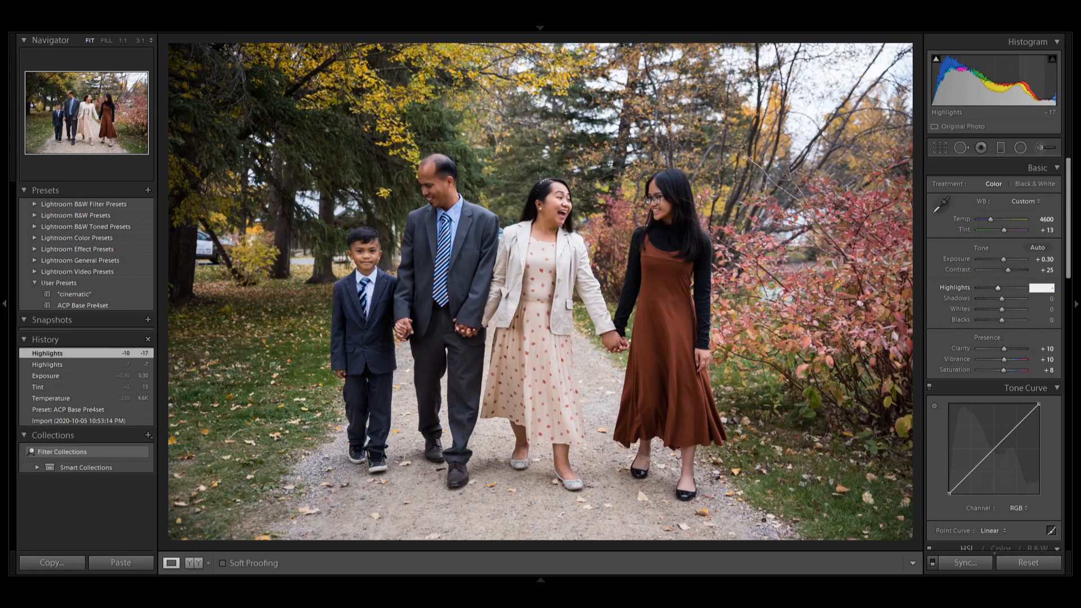
key("Return")
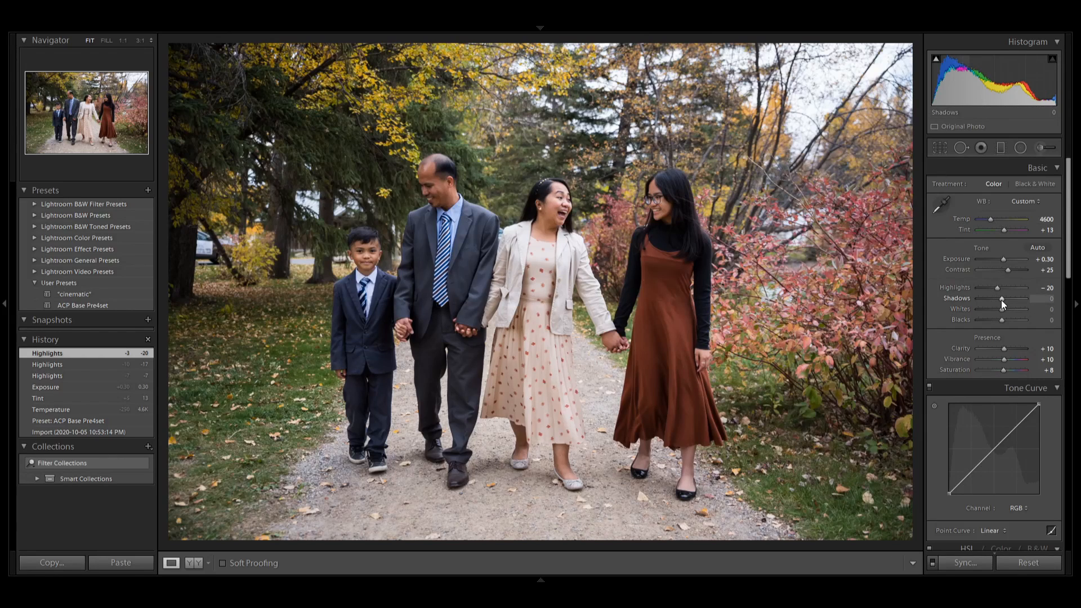
Raise the Shadows to +35 and the Whites to +20, keeping an eye on highlight clipping in the histogram.
key("Up")
key("Up")
key("Up")
key("Up")
key("Up")
key("Up")
key("Up")
key("Up")
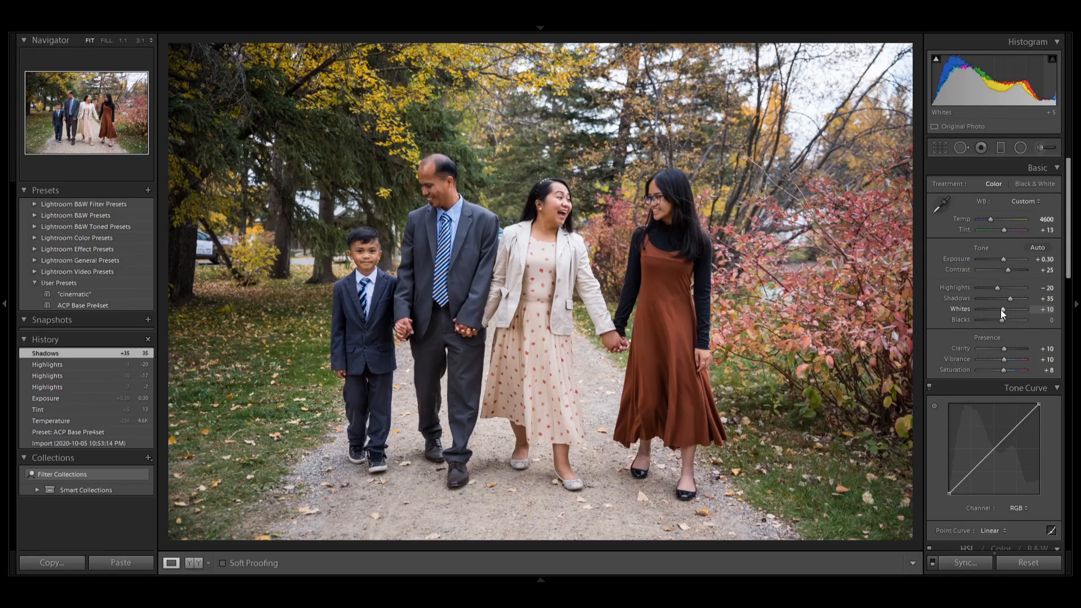
scroll(1001, 310, "up", 4)
scroll(1001, 309, "down", 2)
mouse_move(1050, 63)
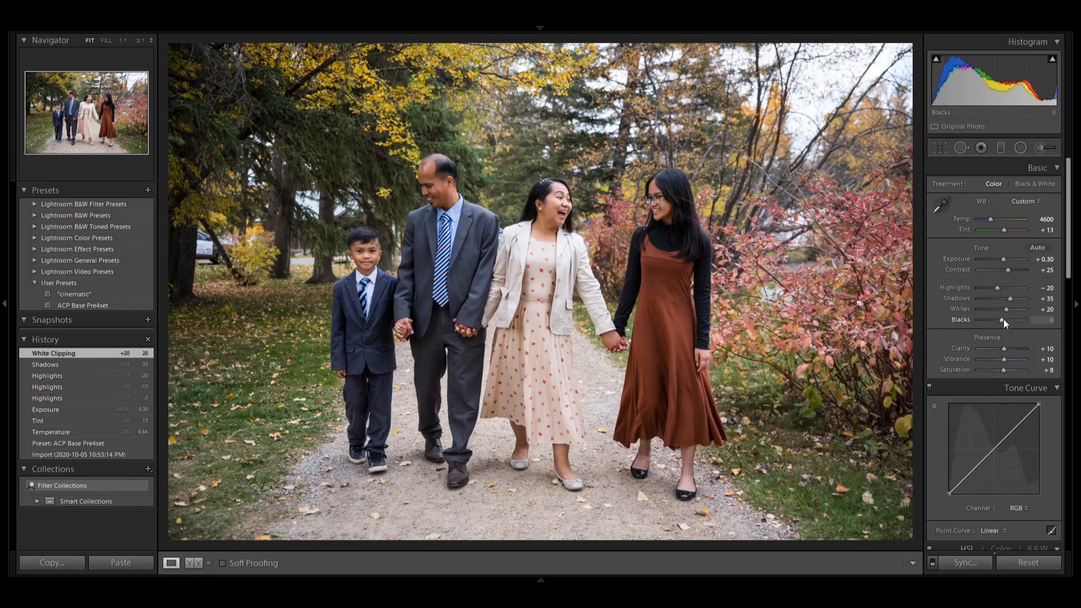
Lower the photo's Blacks to -15.
left_click_drag(1002, 320, 1004, 319)
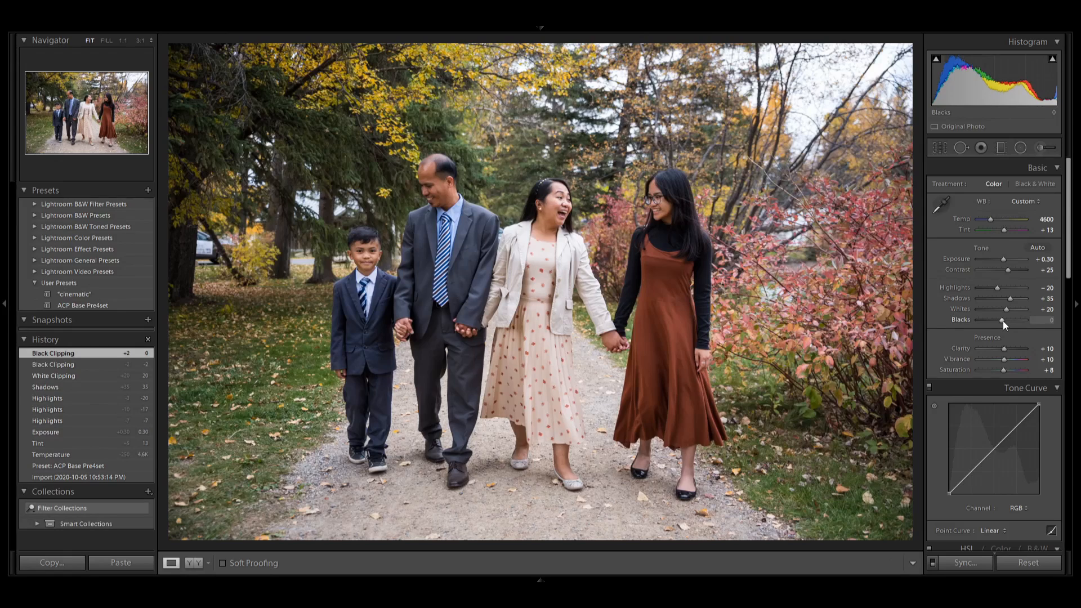
key("Down")
key("Down")
key("Down")
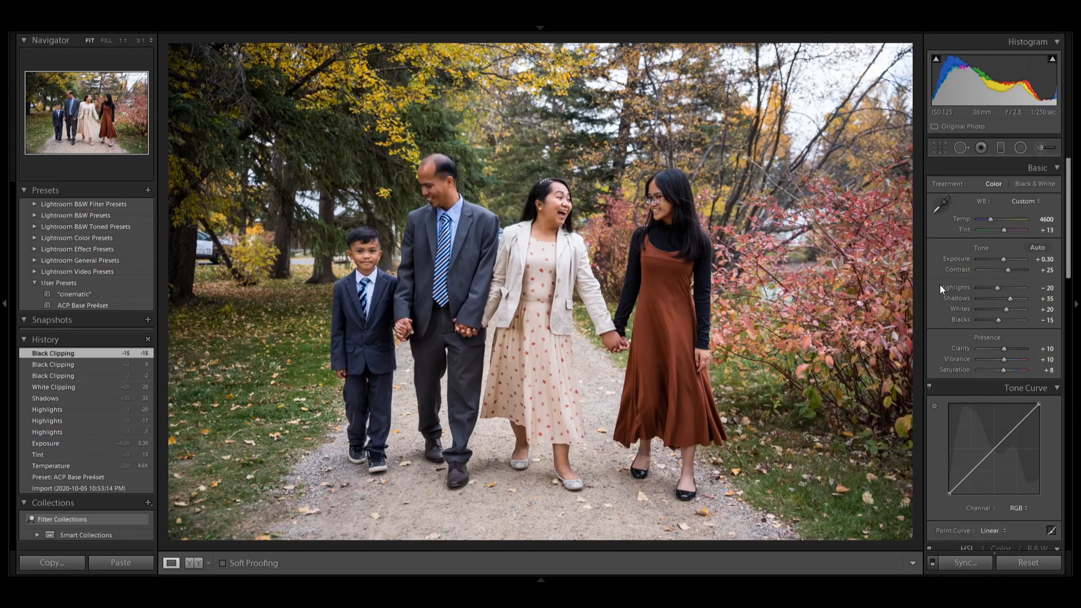
Add midtone, shadow and highlight points to the RGB tone curve, slightly lifting the midtones and highlights and holding the shadows down.
scroll(940, 285, "down", 5)
scroll(940, 285, "up", 2)
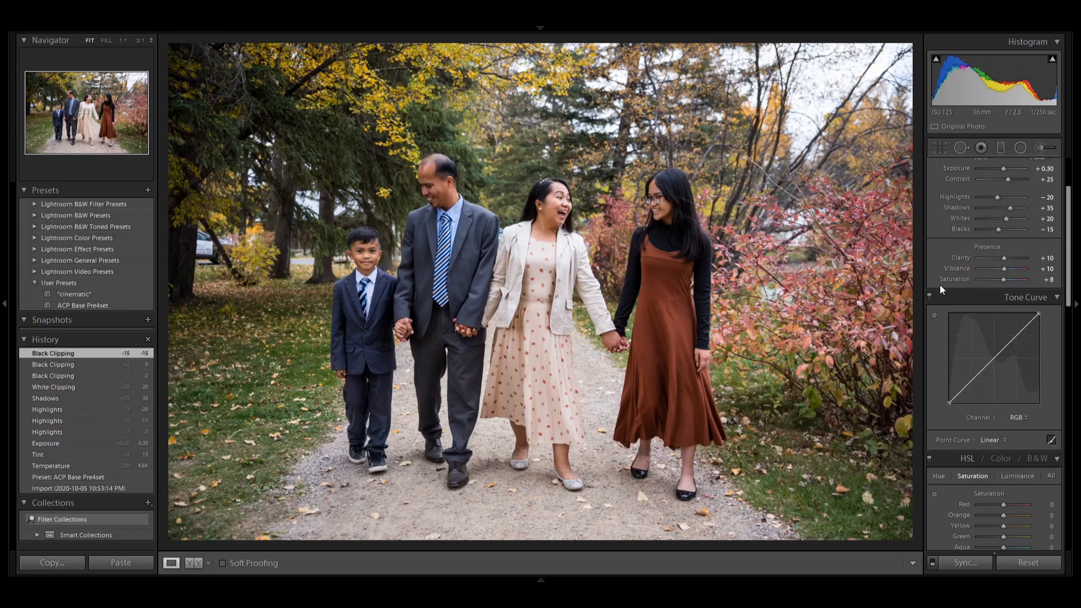
left_click(995, 357)
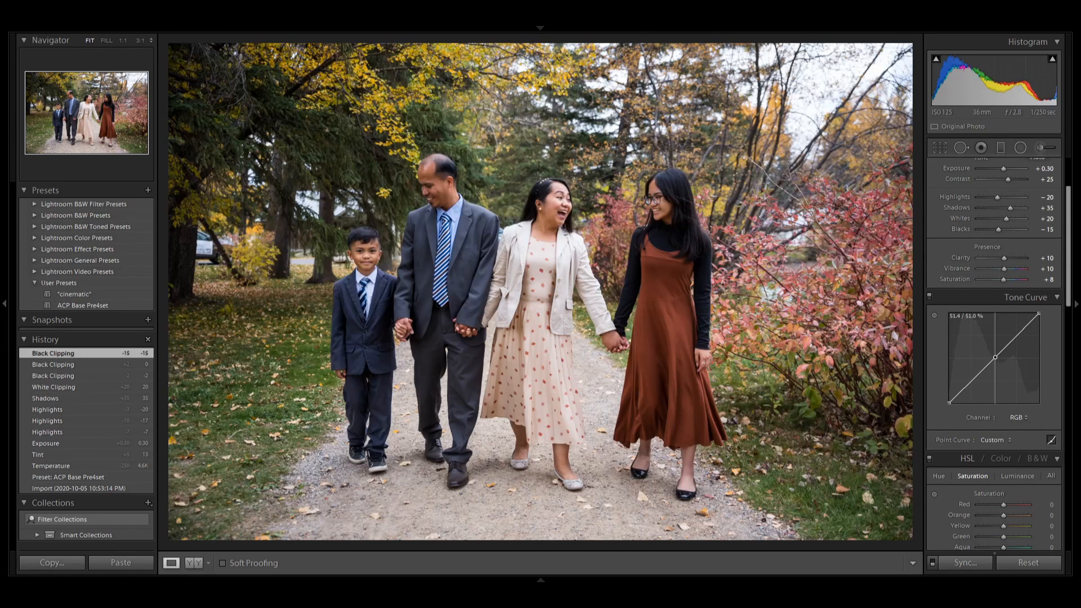
left_click_drag(995, 357, 996, 353)
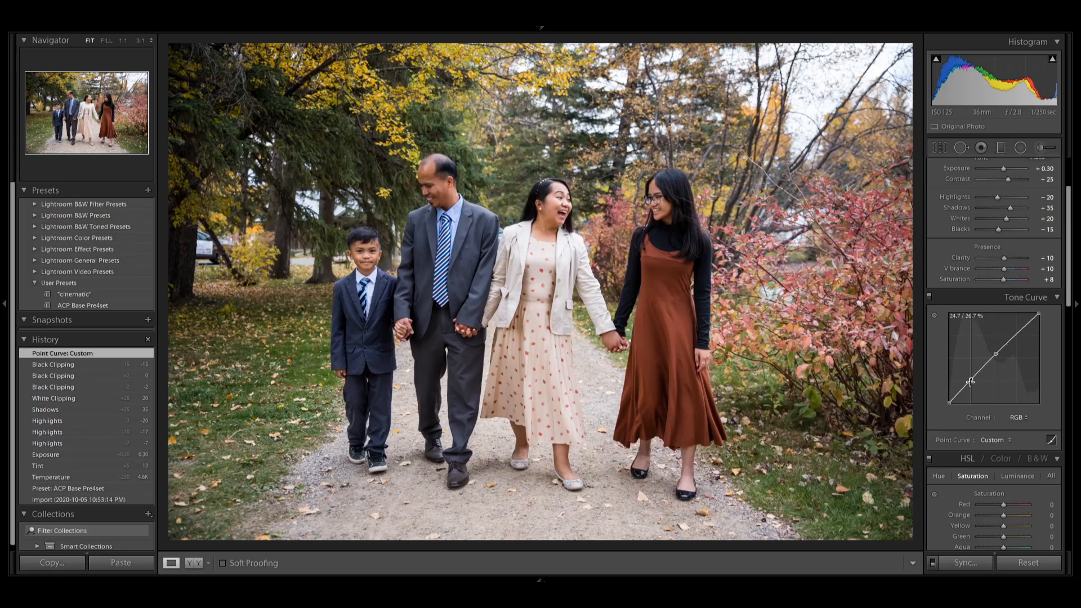
left_click_drag(971, 380, 971, 381)
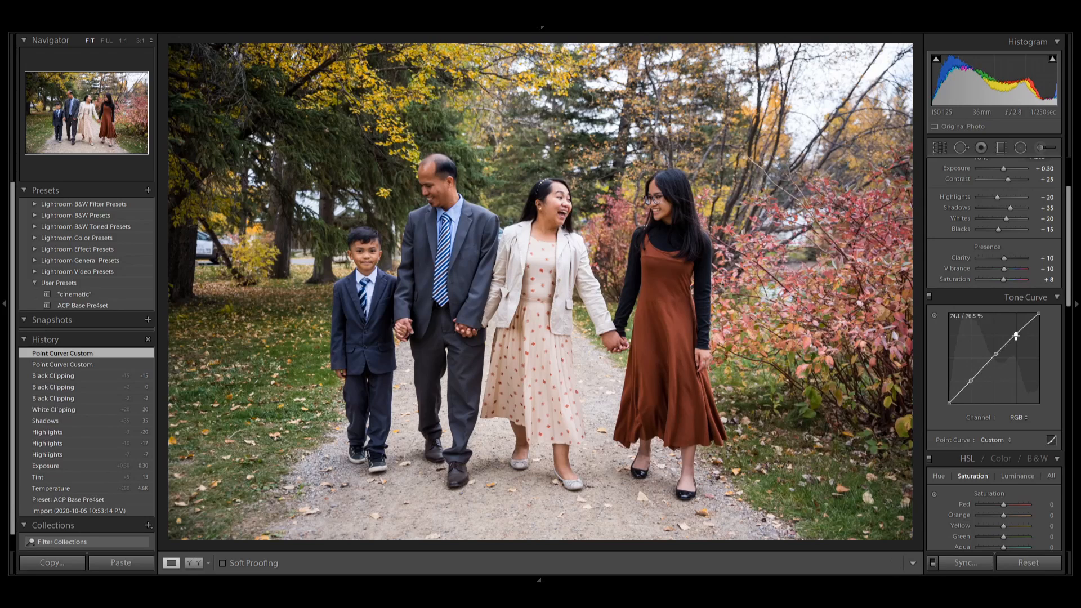
left_click_drag(1016, 336, 1016, 334)
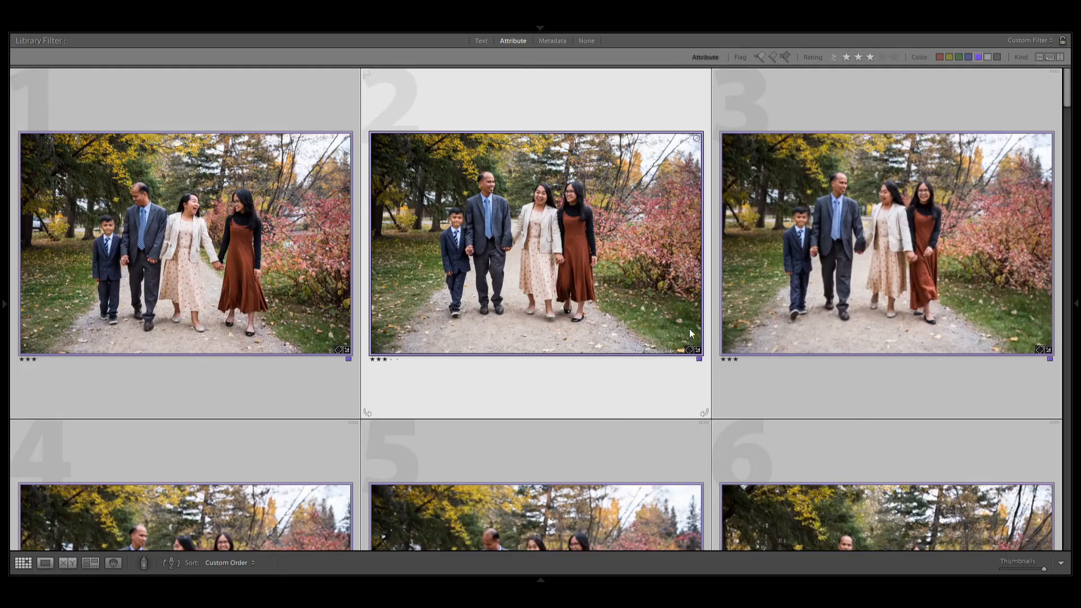
Review the grid of three-star photos from the family walking shots through the couple portraits under the trees.
scroll(693, 329, "down", 3)
scroll(693, 334, "down", 3)
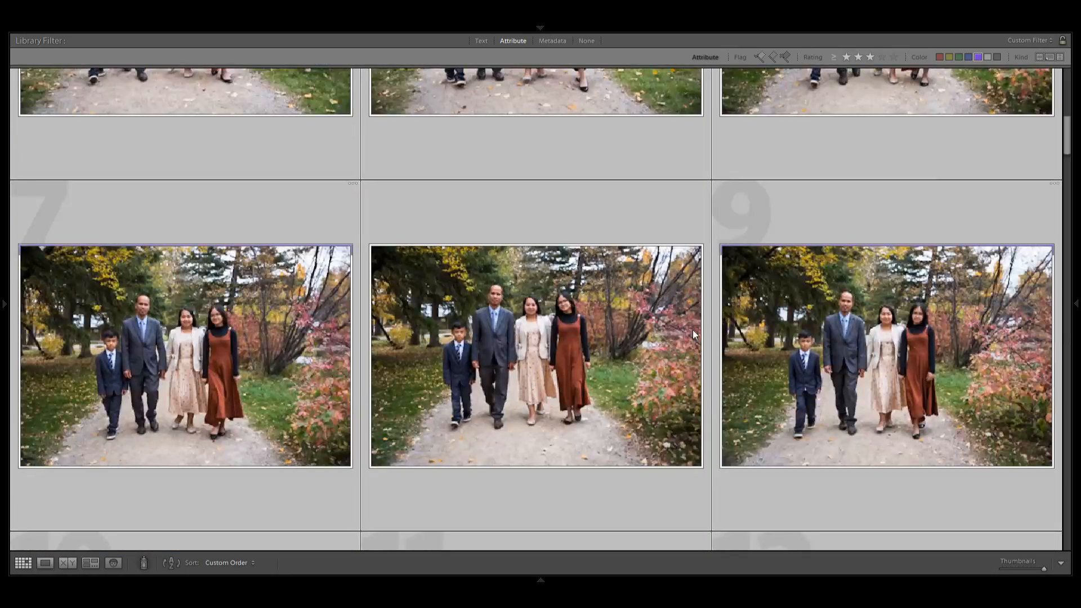
scroll(693, 334, "down", 5)
scroll(693, 332, "down", 3)
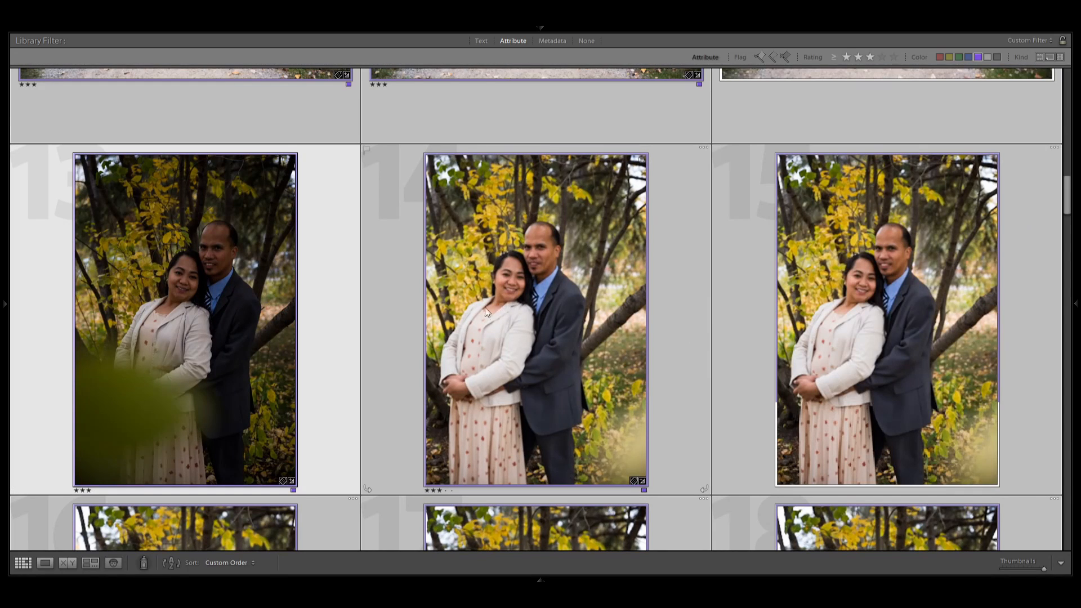
scroll(648, 322, "down", 4)
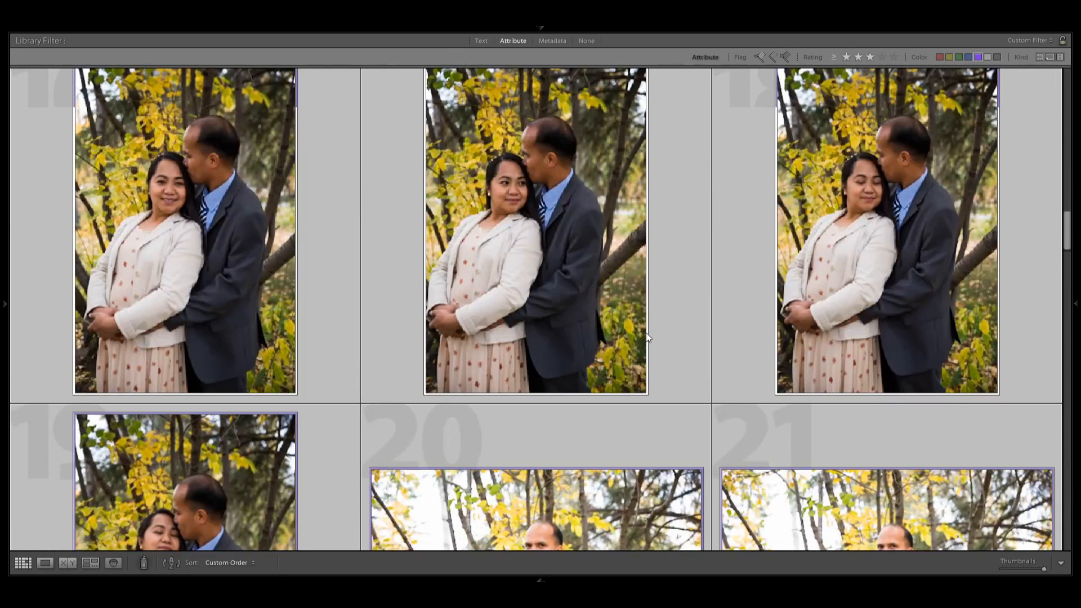
scroll(646, 336, "down", 3)
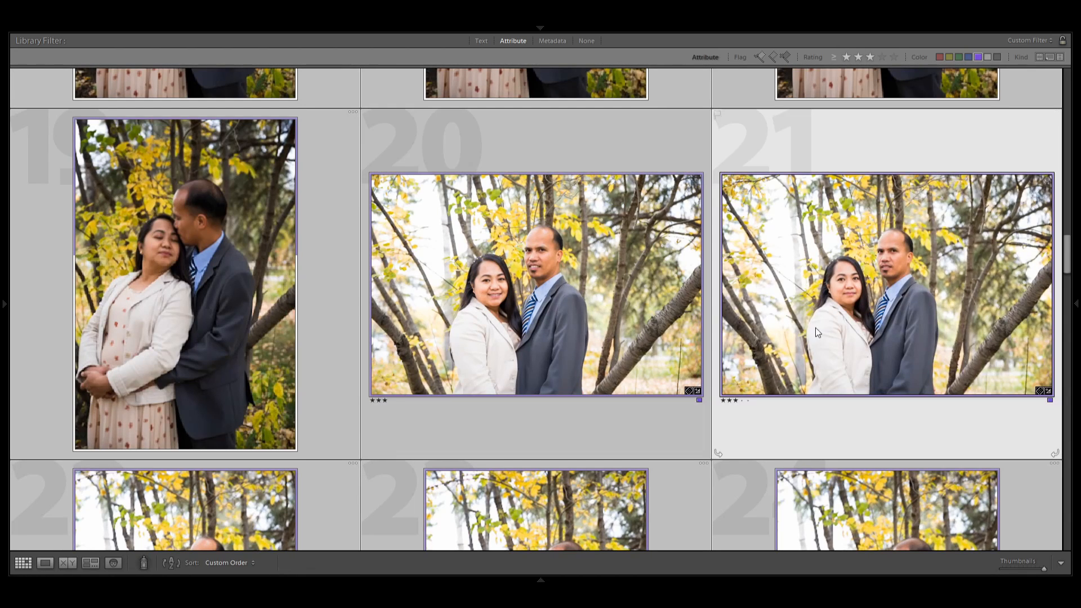
scroll(817, 331, "down", 3)
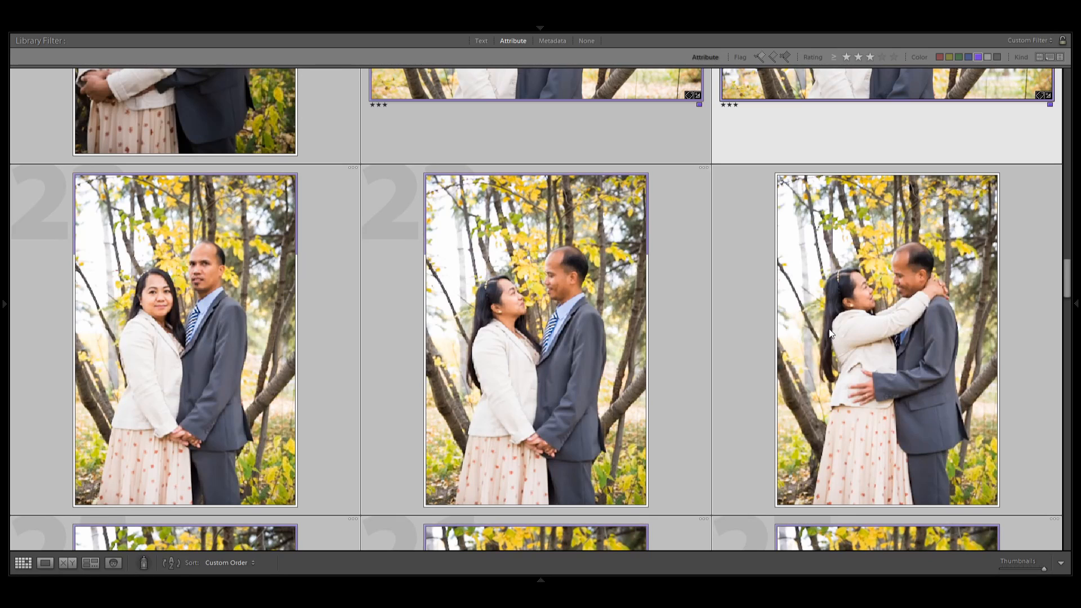
scroll(828, 332, "down", 3)
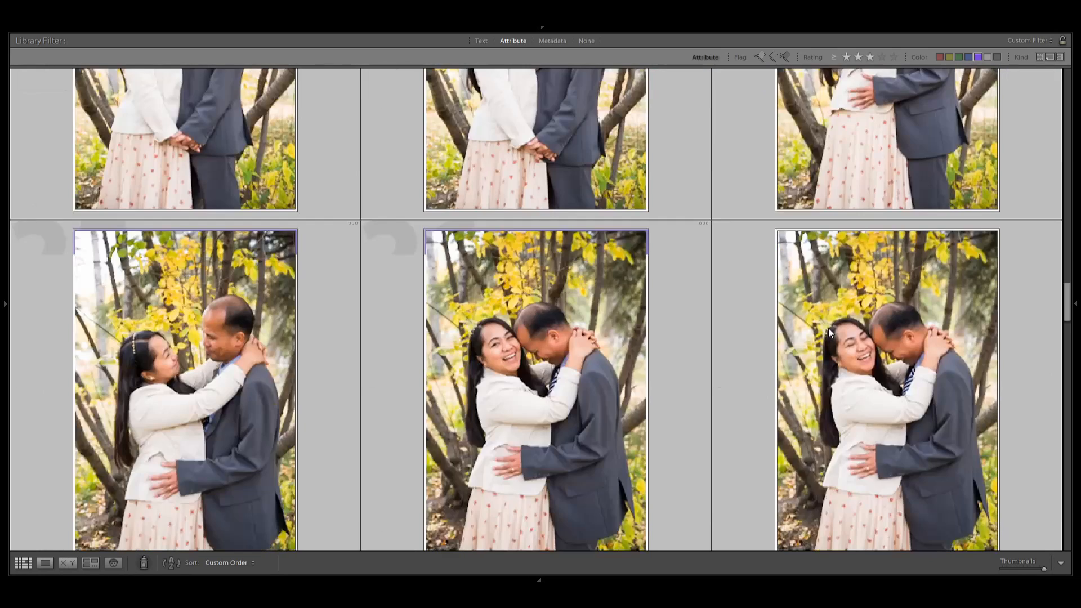
scroll(829, 332, "down", 2)
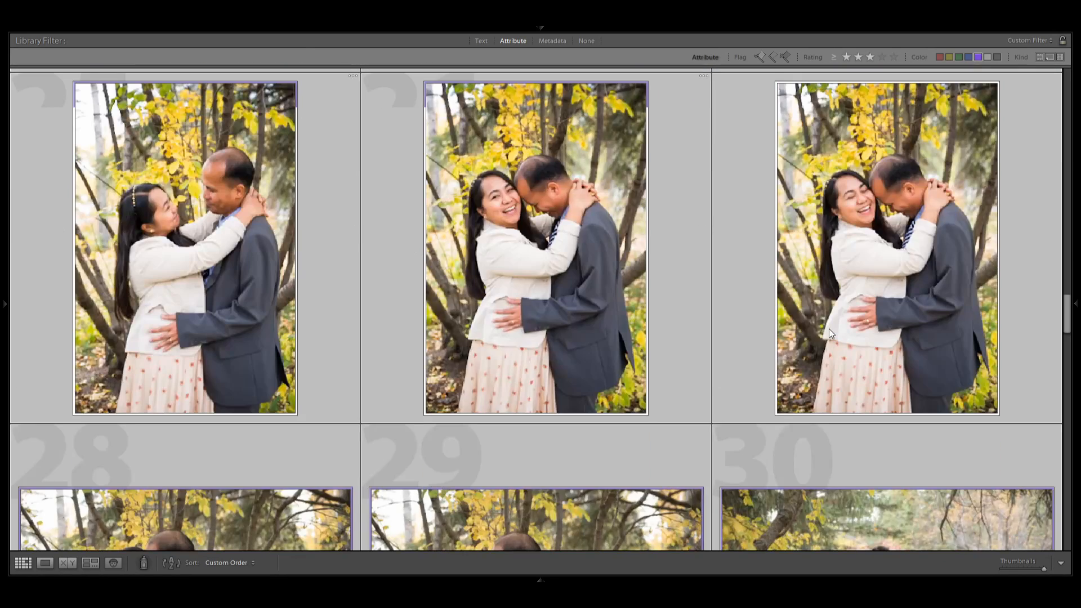
scroll(831, 330, "down", 1)
scroll(831, 331, "up", 1)
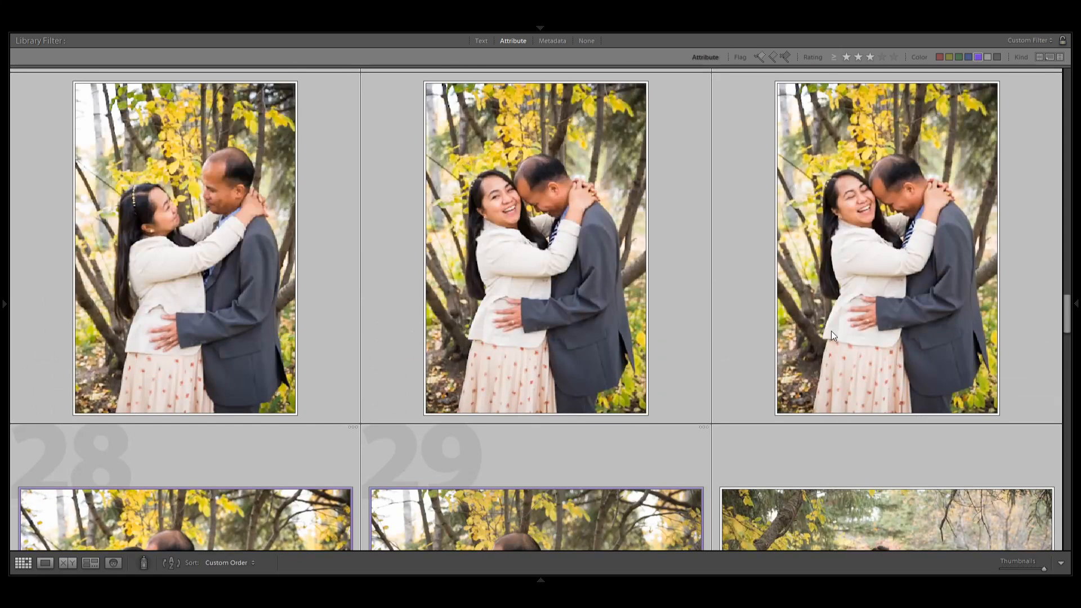
left_click(522, 208)
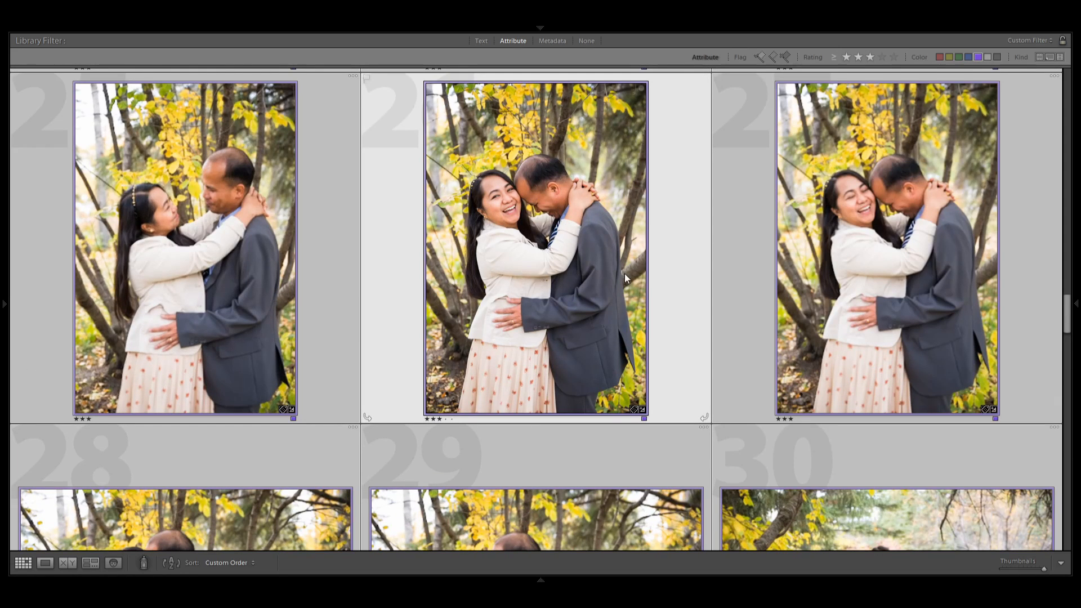
scroll(700, 364, "down", 6)
scroll(698, 353, "up", 2)
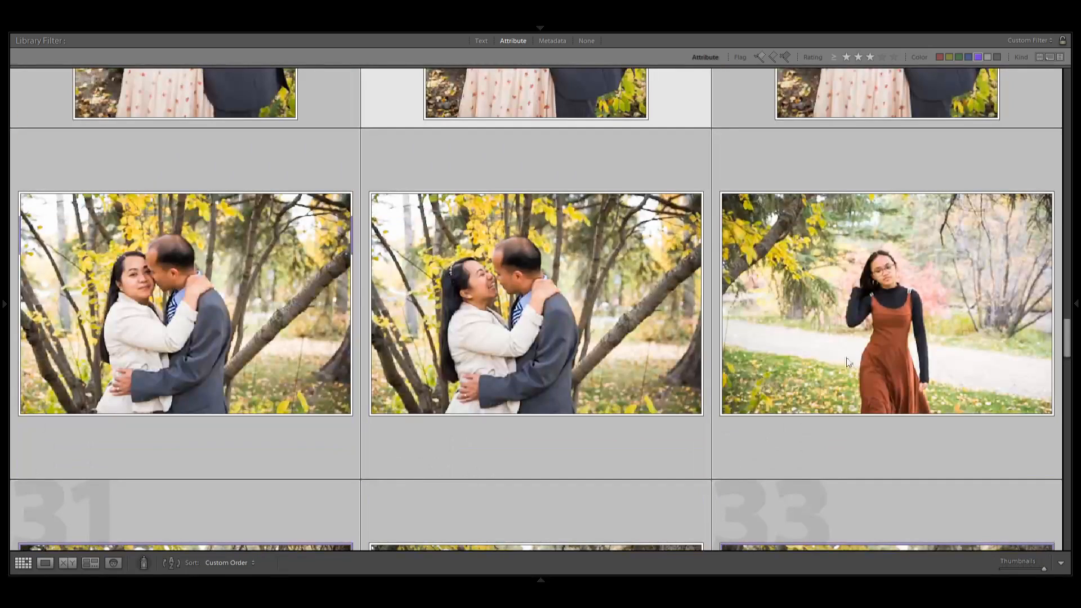
Examine the walking portrait of the girl in the rust dress at full size, and review the rest of the grid to its end.
double_click(849, 362)
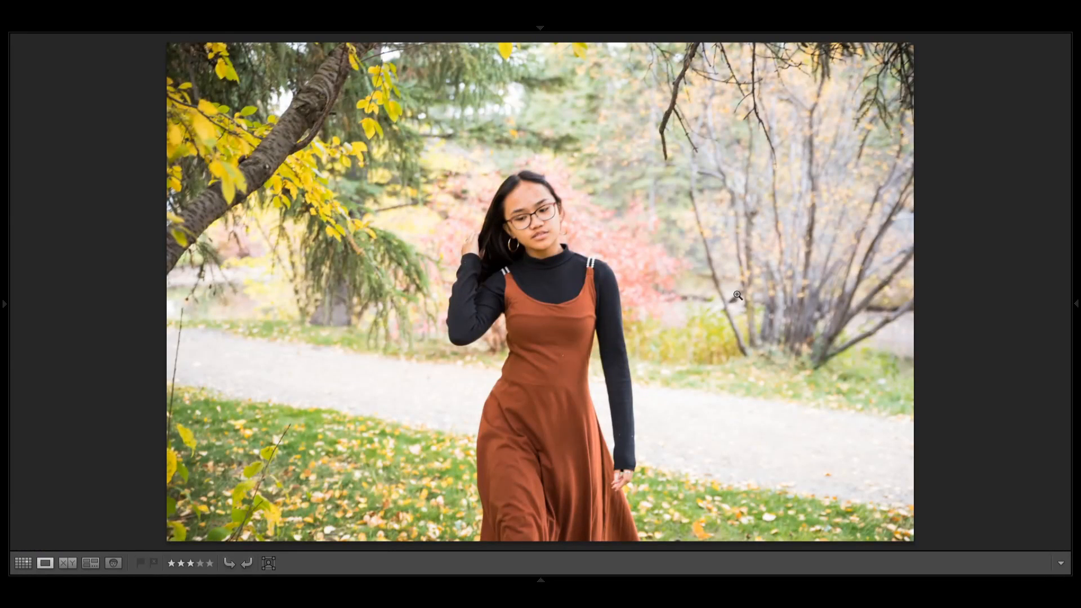
key("g")
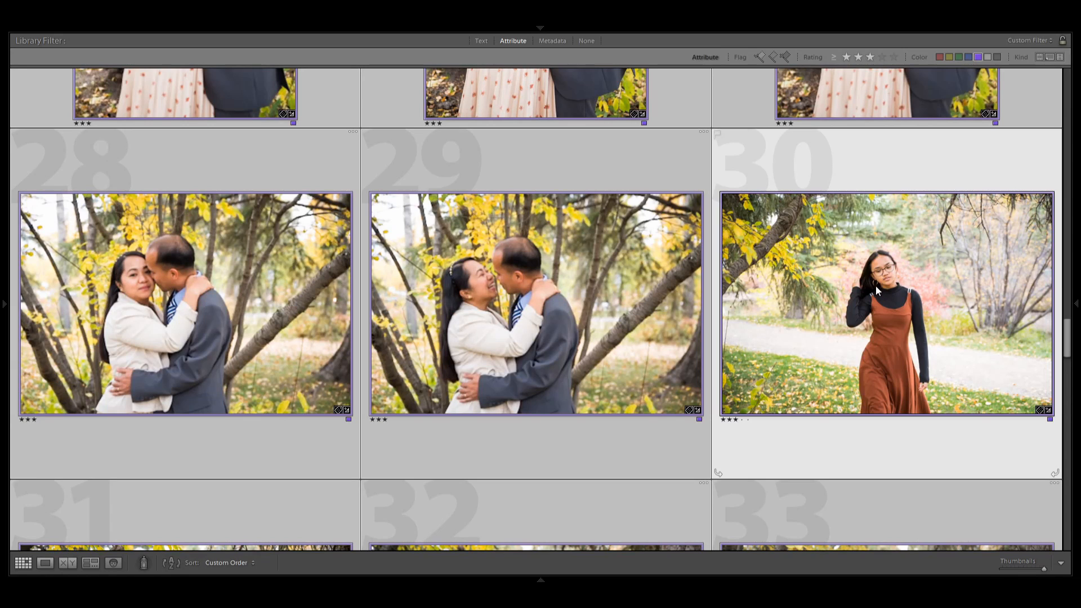
scroll(782, 318, "down", 3)
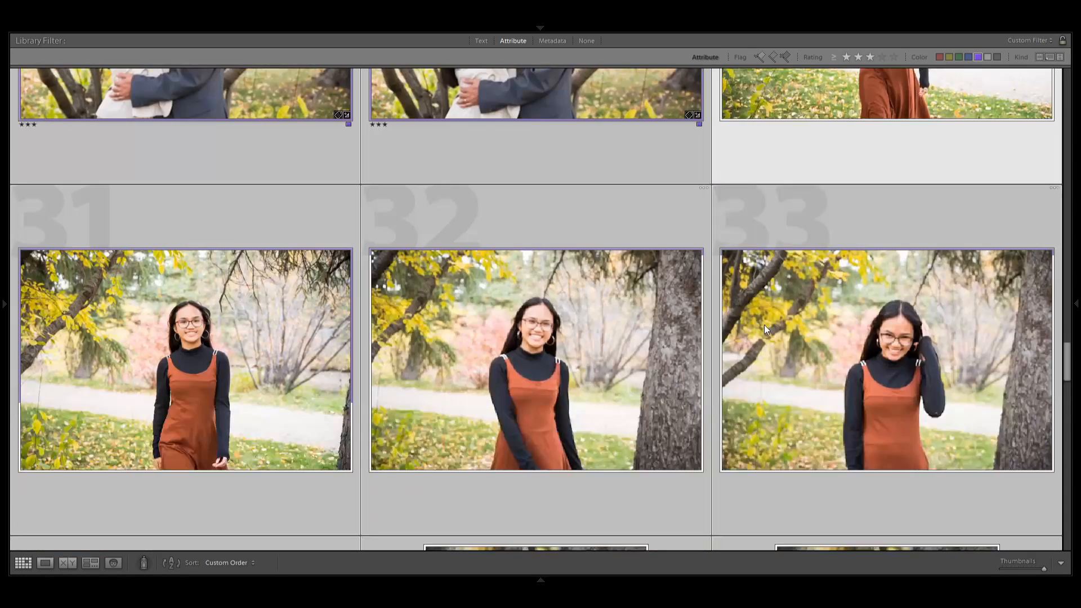
left_click(533, 403)
left_click(839, 418)
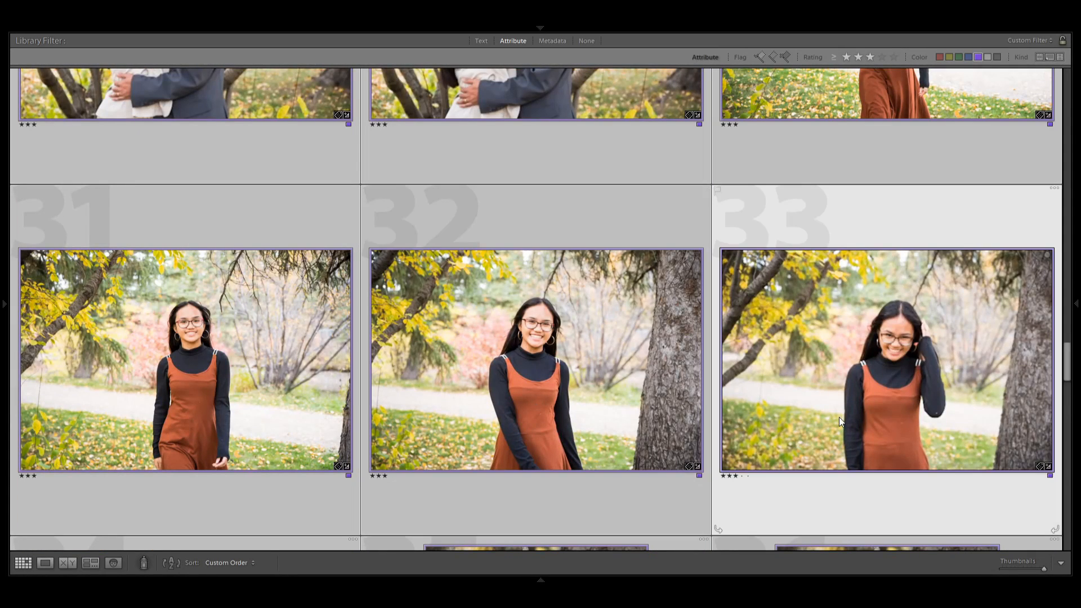
scroll(839, 417, "down", 15)
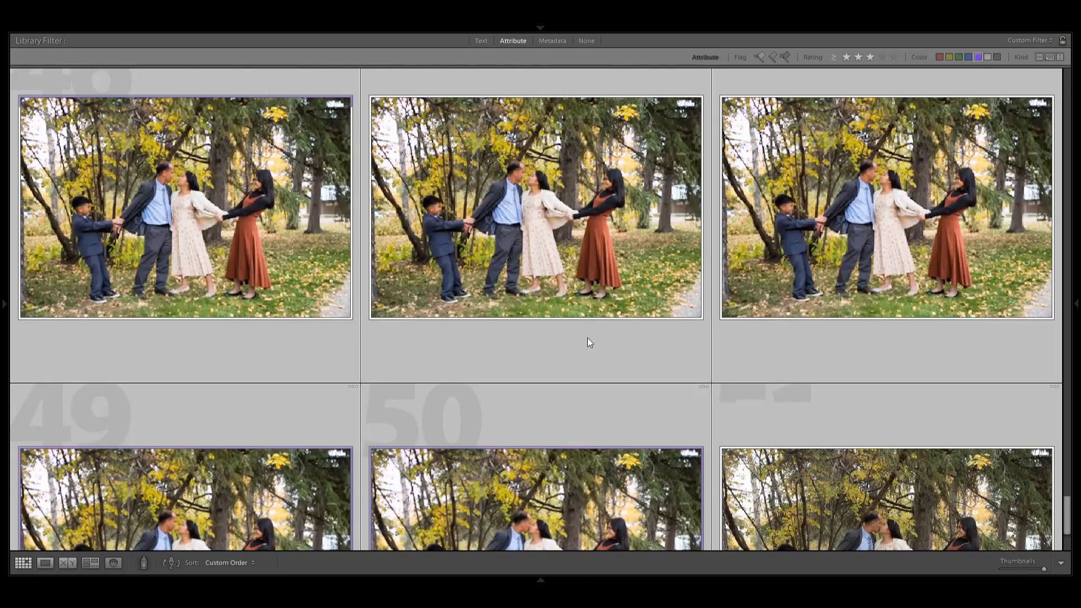
scroll(587, 338, "down", 1)
scroll(586, 338, "down", 1)
left_click(586, 338)
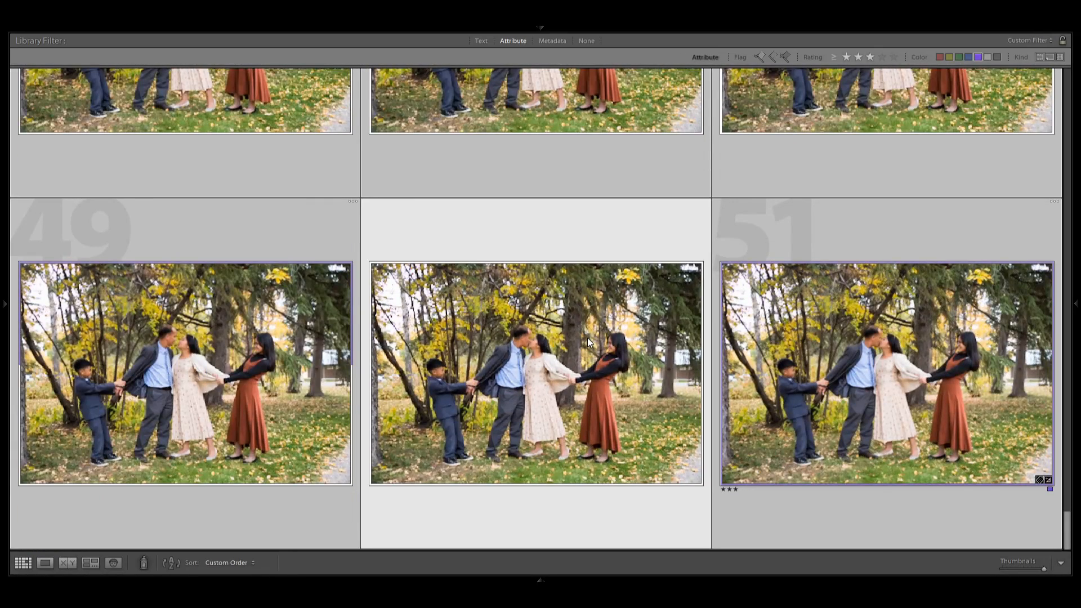
Select the first family walking photo at the start of the grid and open it in Develop.
key("Home")
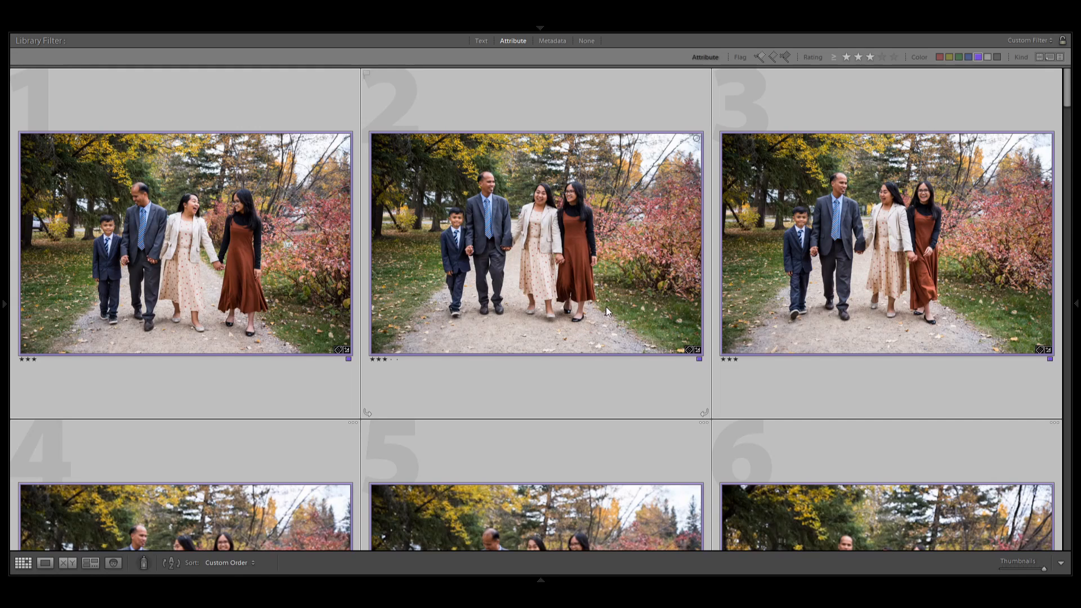
left_click(197, 262)
left_click(464, 275)
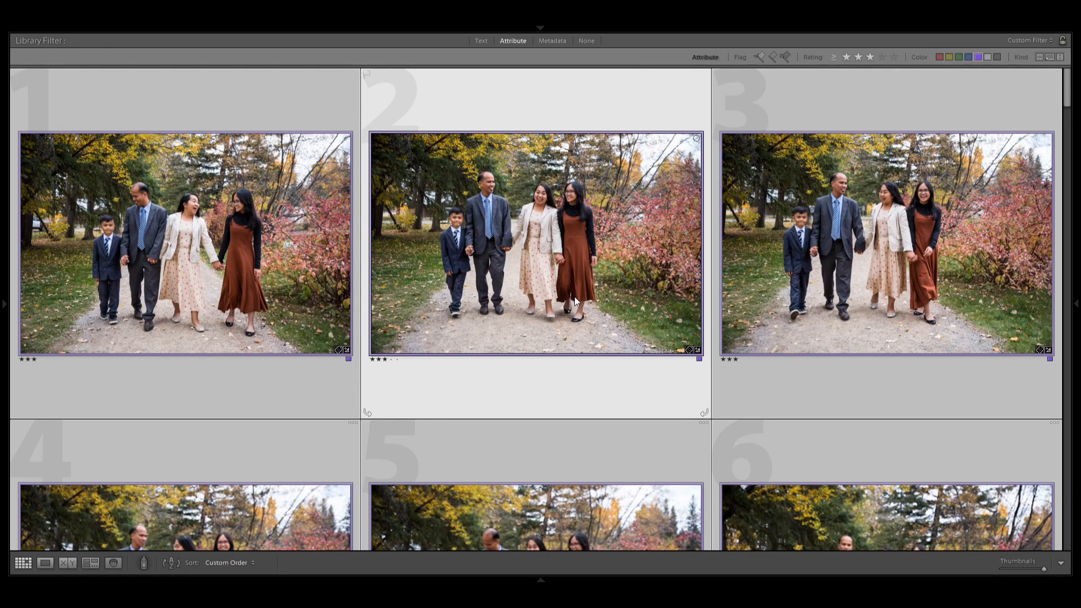
left_click(220, 293)
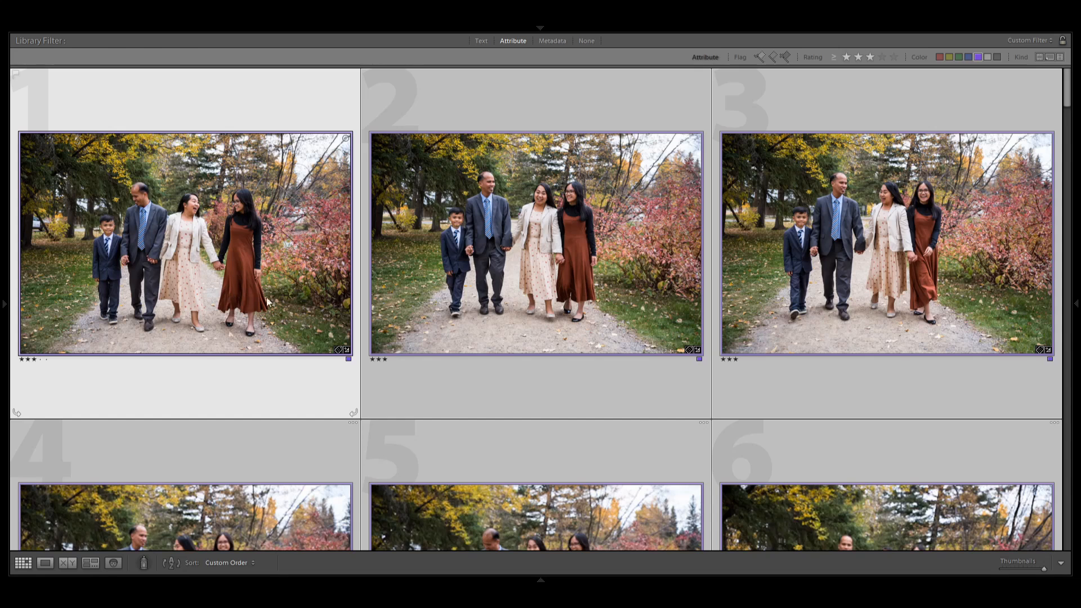
key("d")
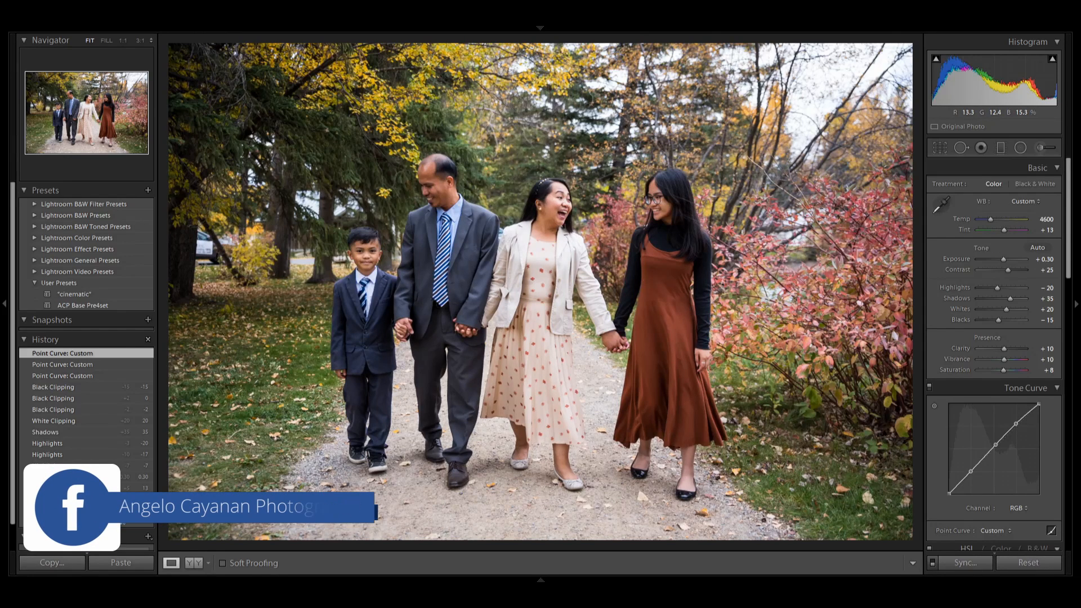
Add a large elliptical radial filter centred on the family.
left_click(1020, 148)
mouse_move(526, 261)
left_mouse_down()
mouse_move(270, 137)
mouse_move(554, 271)
left_mouse_up()
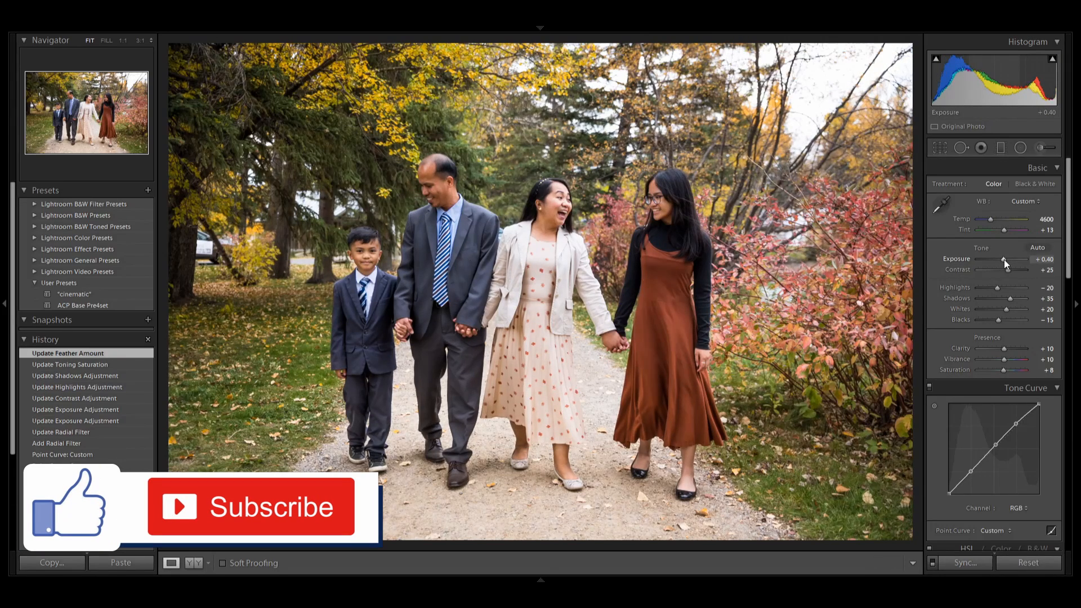
Set the photo's Exposure to +0.60, Highlights to -45 and Whites to +10, and add an inverted radial filter around the family with Temp -5.
left_click_drag(1005, 259, 1003, 309)
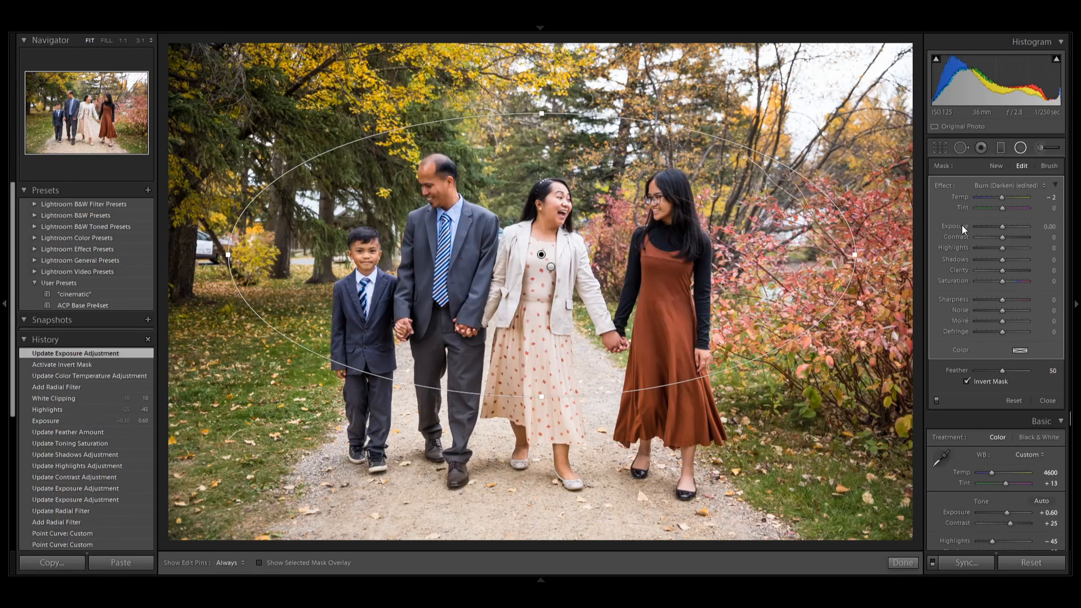
left_click_drag(1002, 198, 1002, 198)
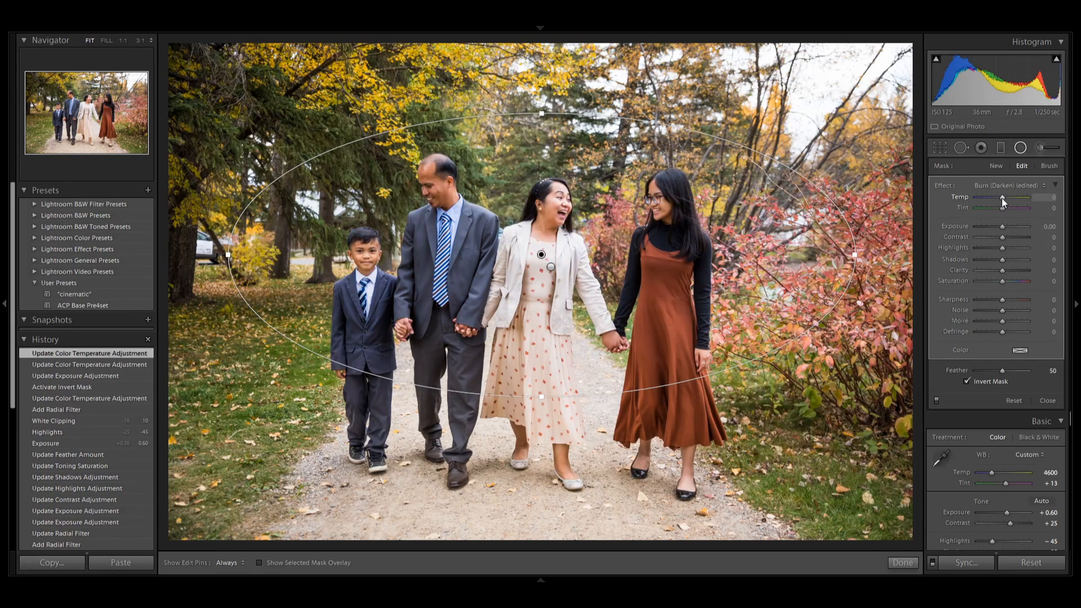
scroll(1010, 386, "down", 5)
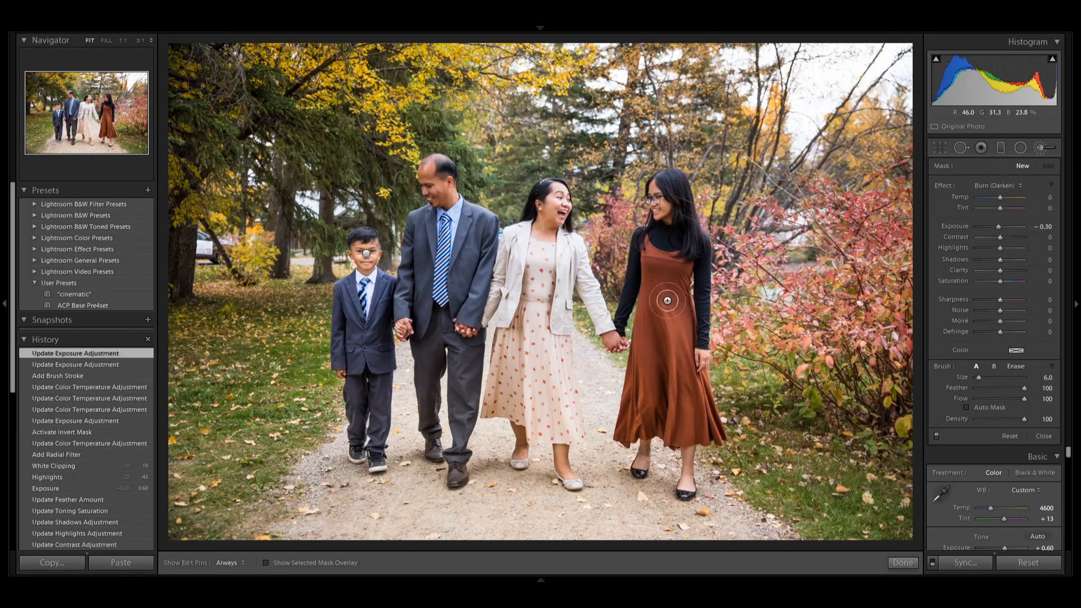
Paint over the family's faces with the Adjustment Brush, setting the Exposure to 0.20 for the man's face.
mouse_move(427, 173)
left_mouse_down()
mouse_move(442, 181)
mouse_move(412, 230)
left_mouse_up()
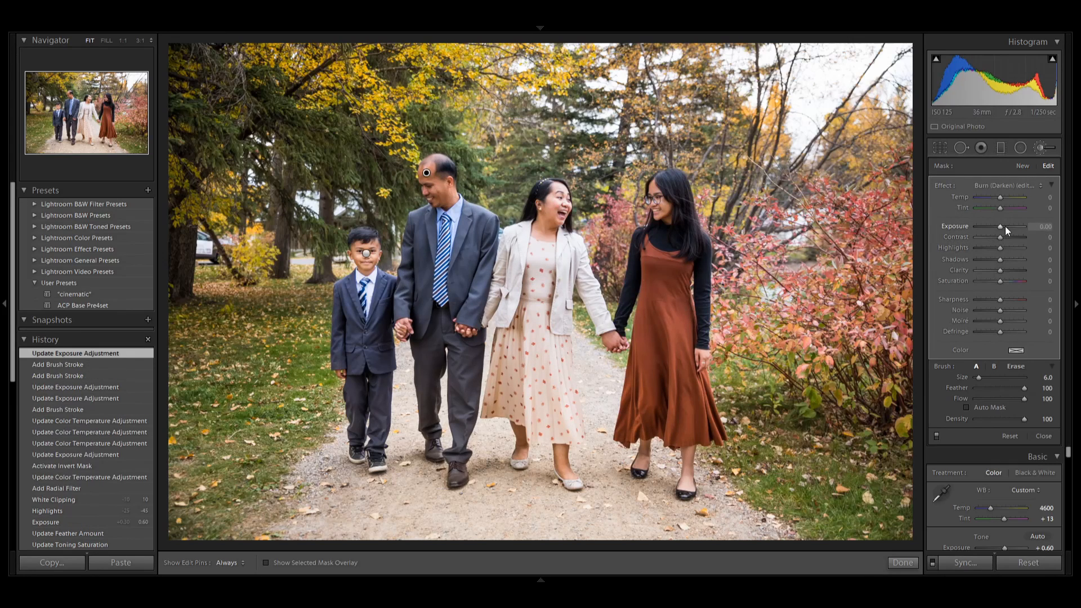
left_click_drag(1005, 227, 1008, 226)
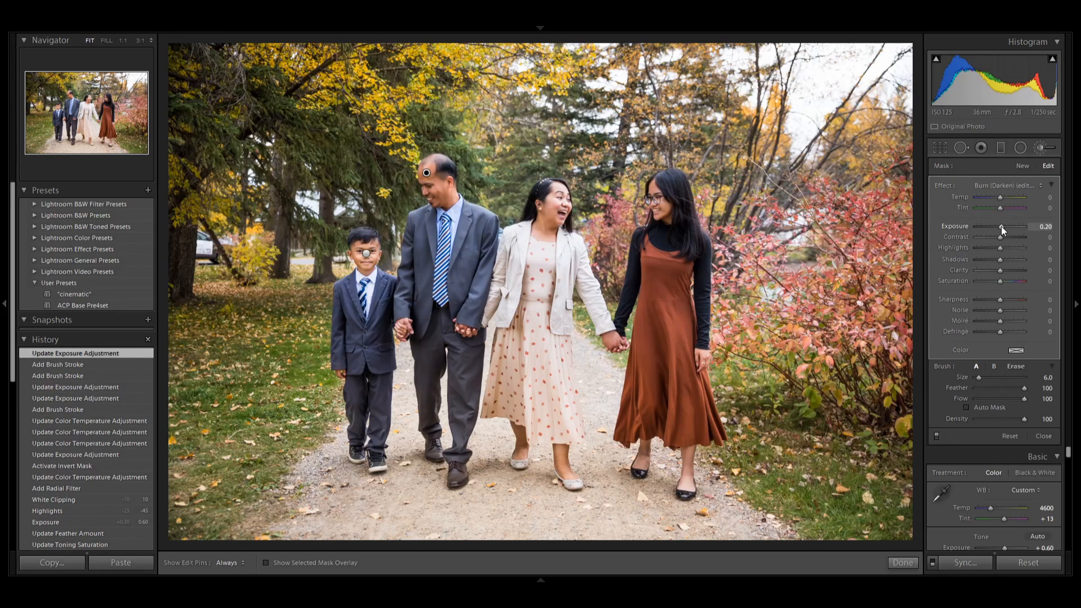
key("o")
key("o")
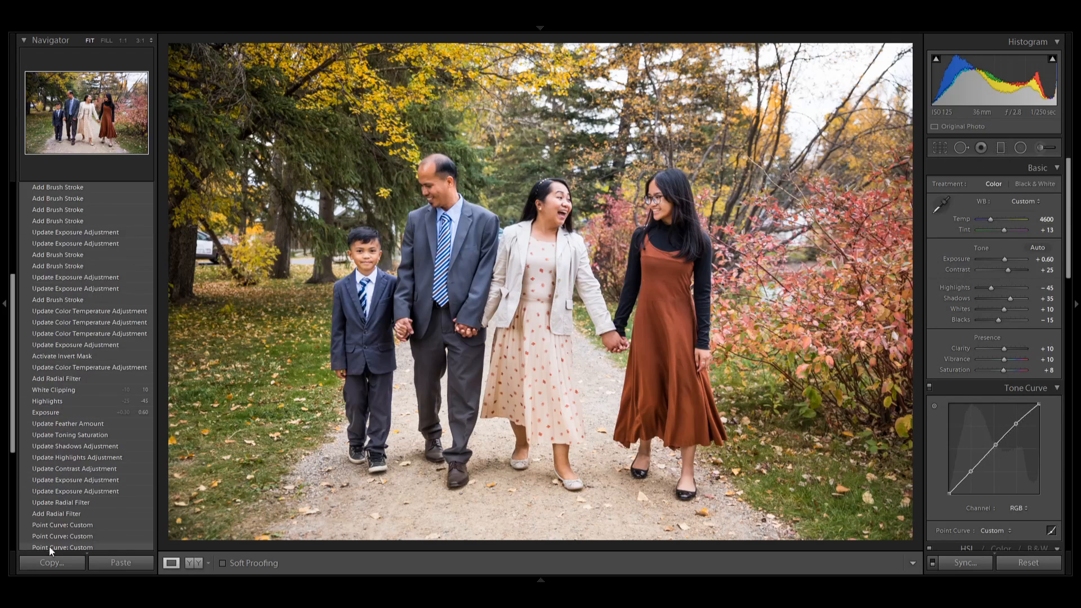
Check the photo's edit history, its radial filters and the placement of its brush adjustments.
left_click(73, 527)
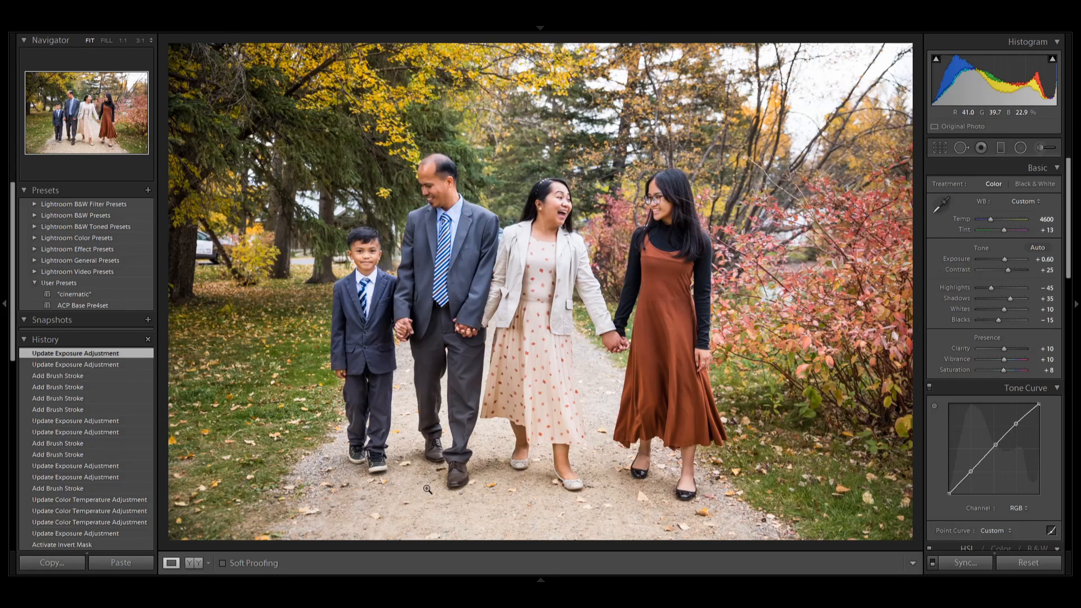
left_click(1022, 148)
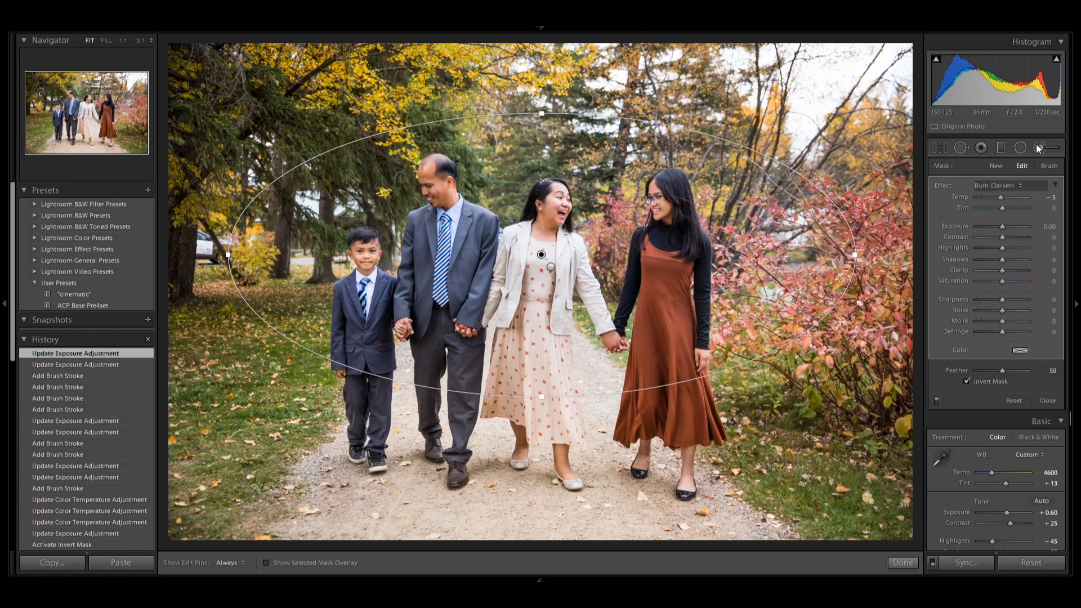
key("k")
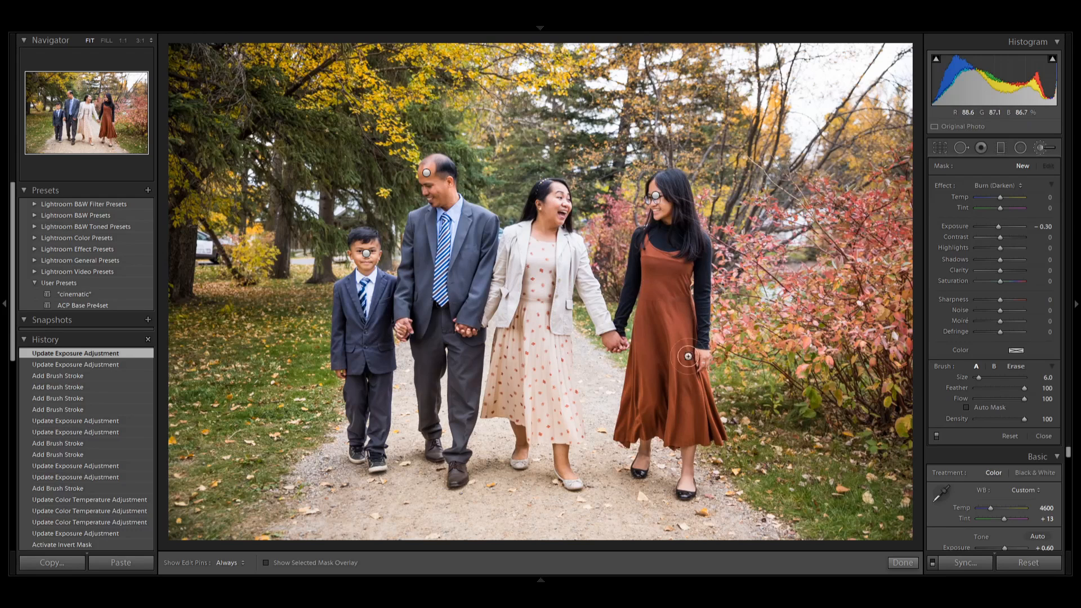
left_click(1042, 437)
Crop the photo tighter around the family at the original aspect ratio, reposition it in the frame, and return to the grid.
key("r")
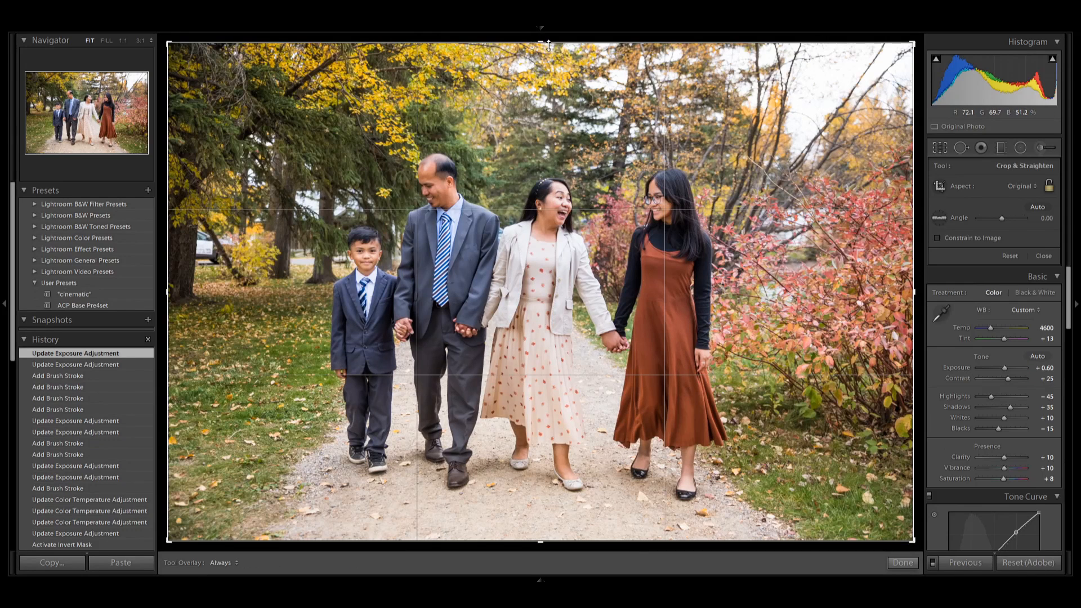
left_click_drag(541, 45, 543, 88)
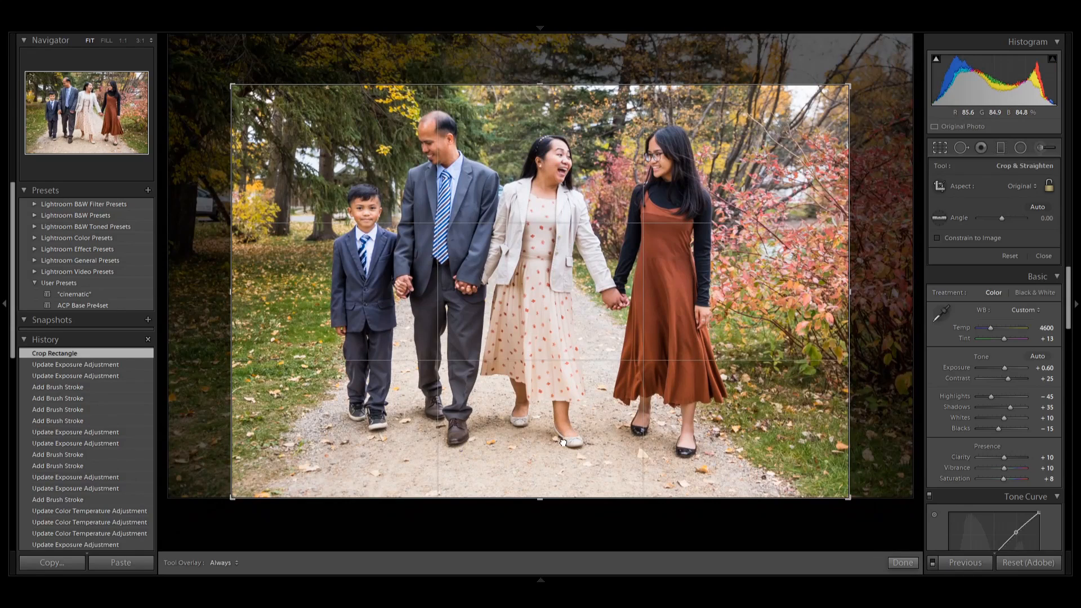
left_click_drag(565, 437, 564, 468)
key("g")
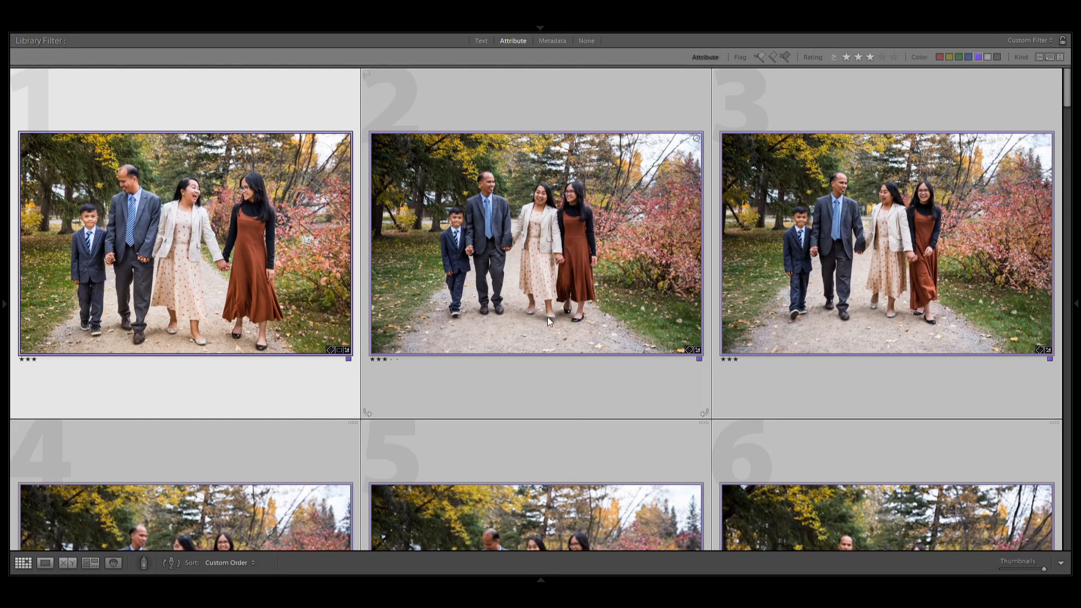
Clear the selection and select the family walking photos from photo 1 through photo 12.
key("ctrl+d")
left_click(271, 236)
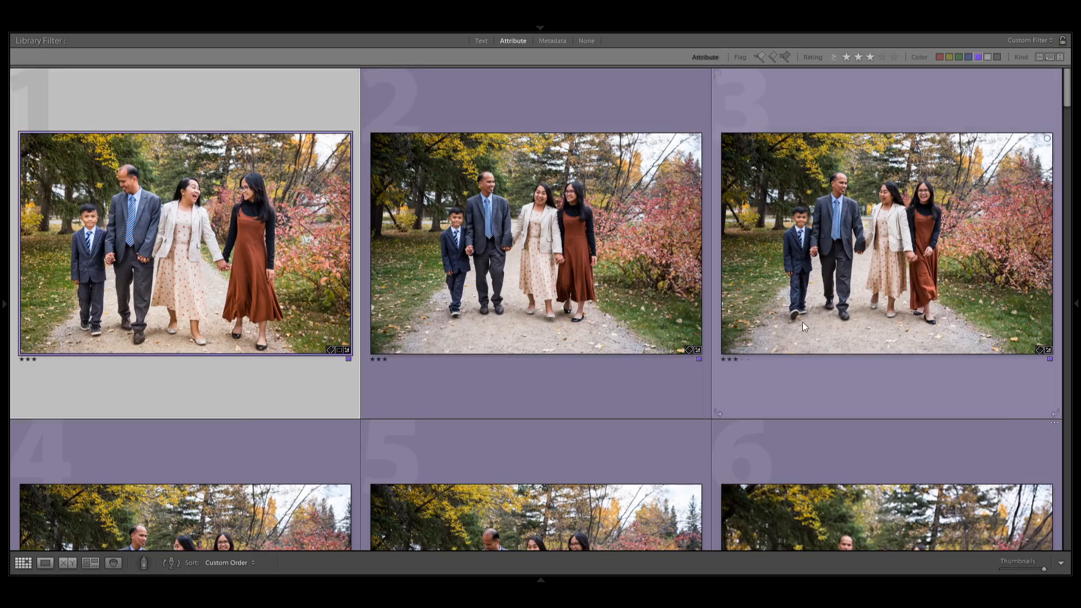
scroll(832, 322, "down", 4)
scroll(837, 336, "down", 5)
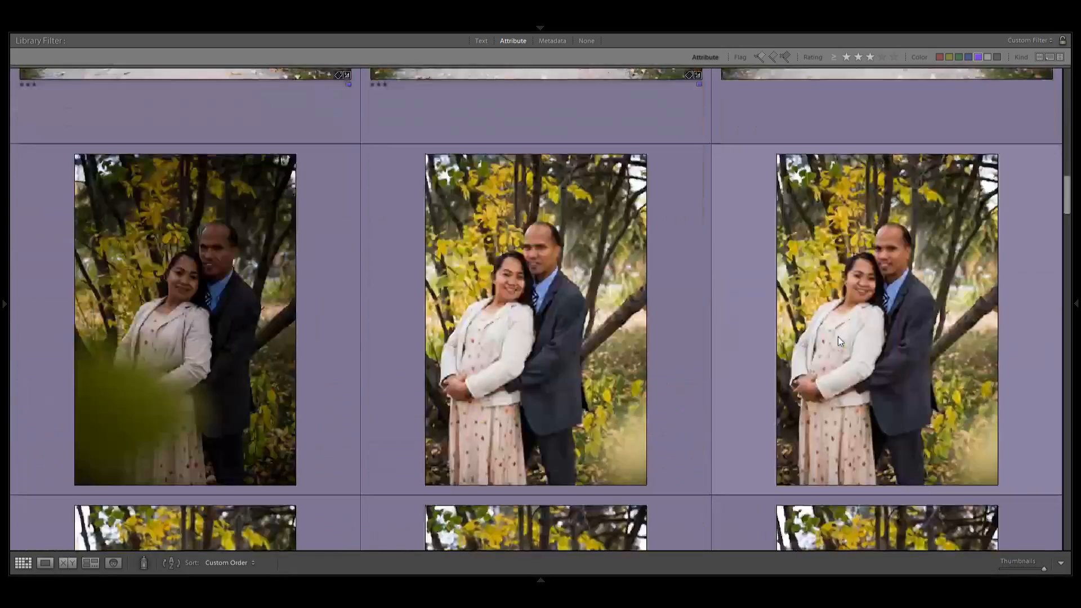
scroll(838, 337, "up", 2)
left_click(838, 337, "shift")
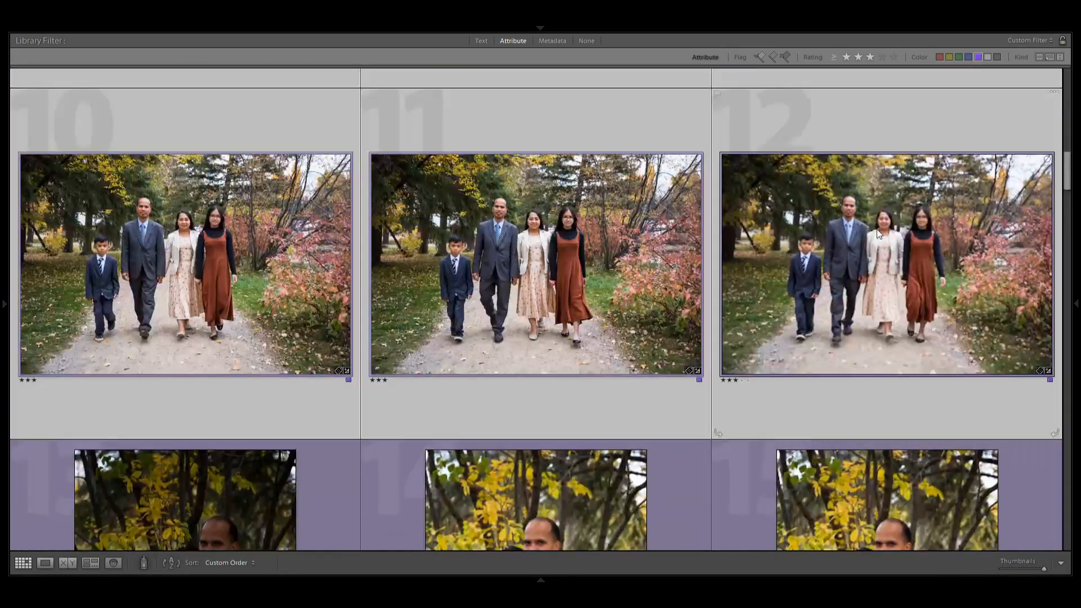
View the selected family walking photos in Develop, return to the grid, and compare the edits across photos 1 through 6.
key("d")
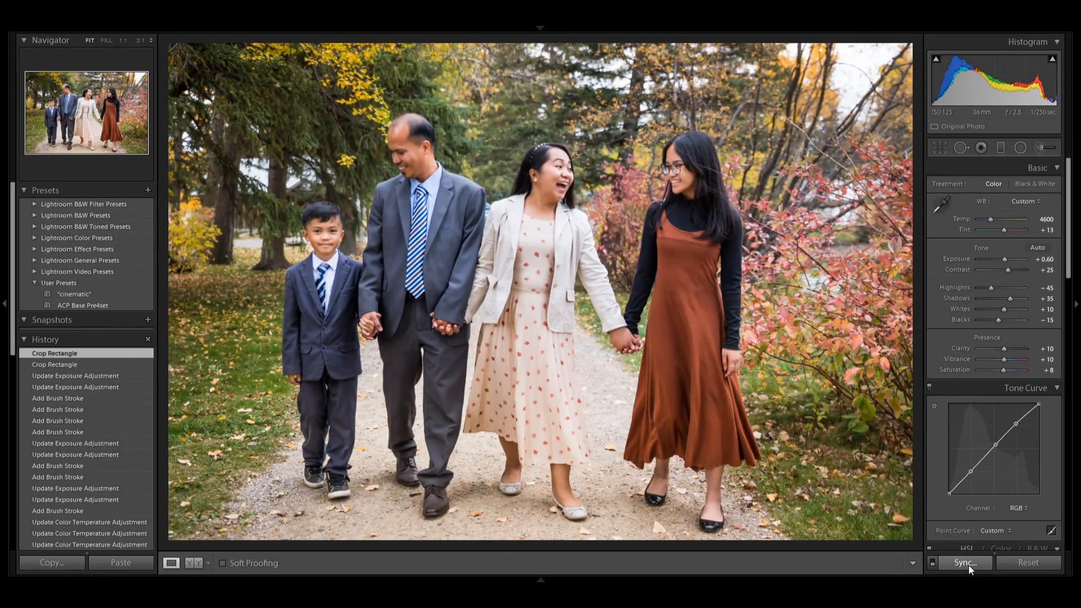
key("g")
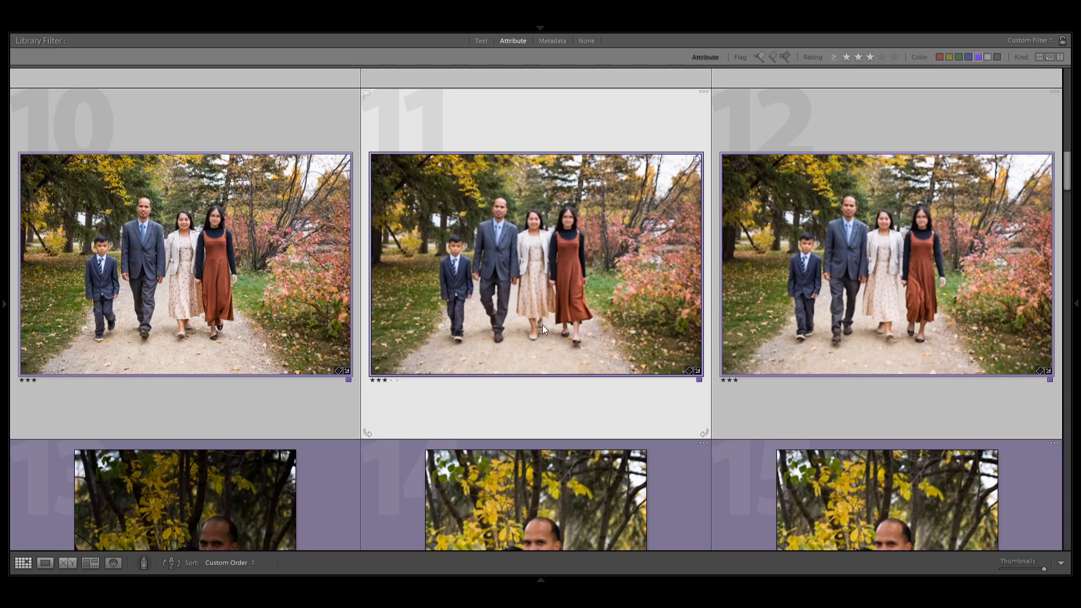
scroll(542, 325, "up", 10)
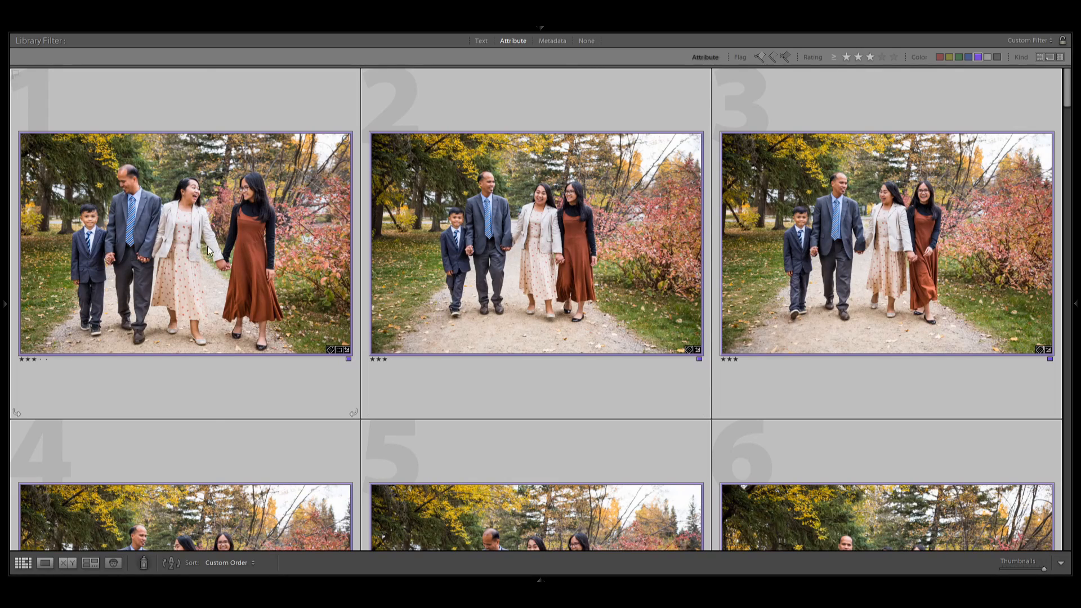
scroll(247, 251, "down", 5)
scroll(248, 256, "up", 2)
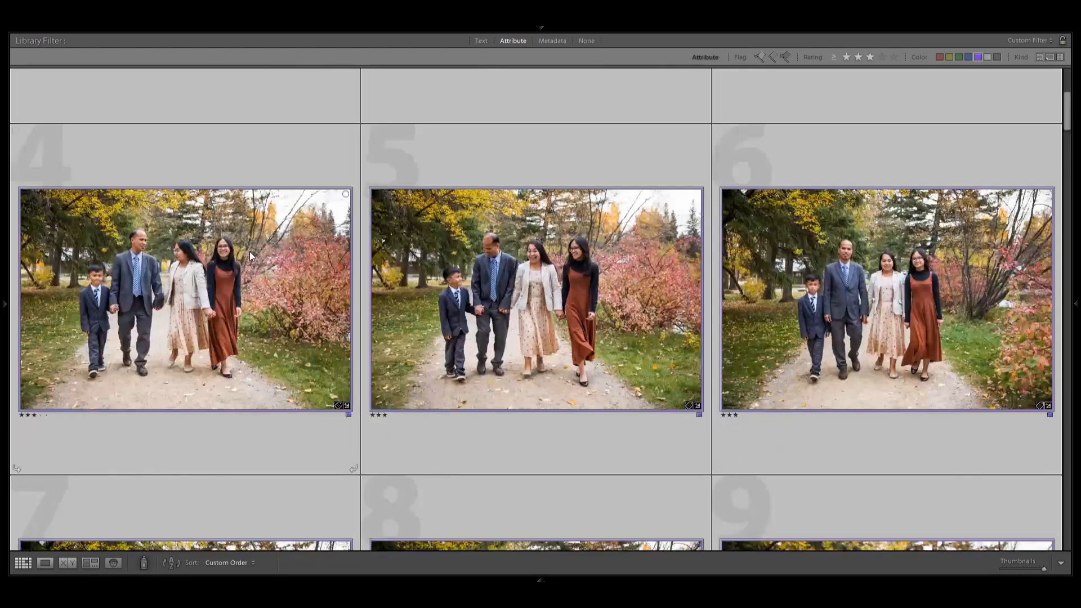
scroll(250, 254, "up", 4)
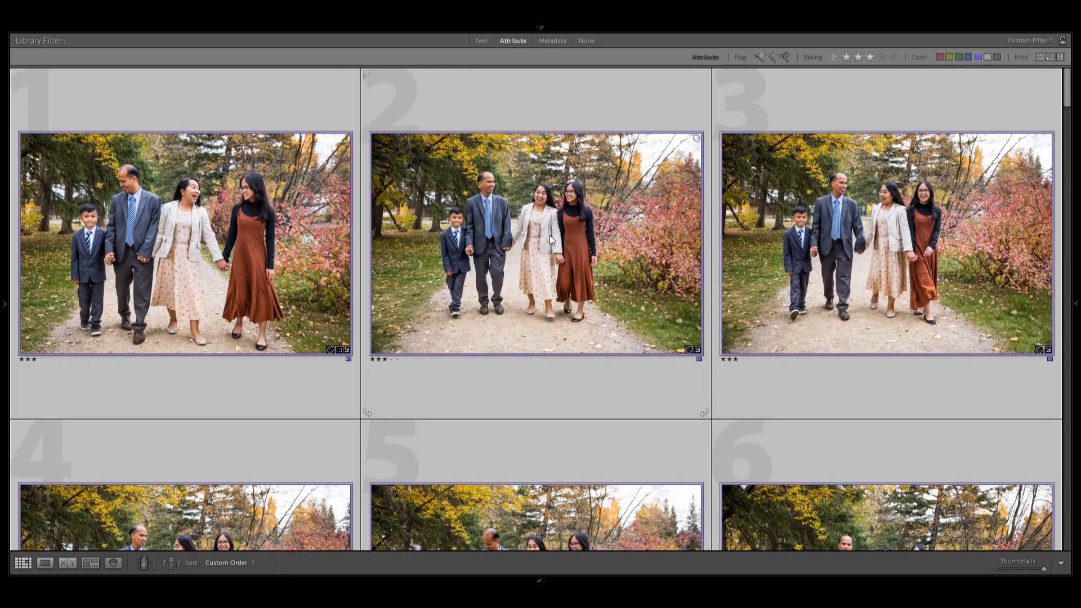
scroll(561, 235, "down", 5)
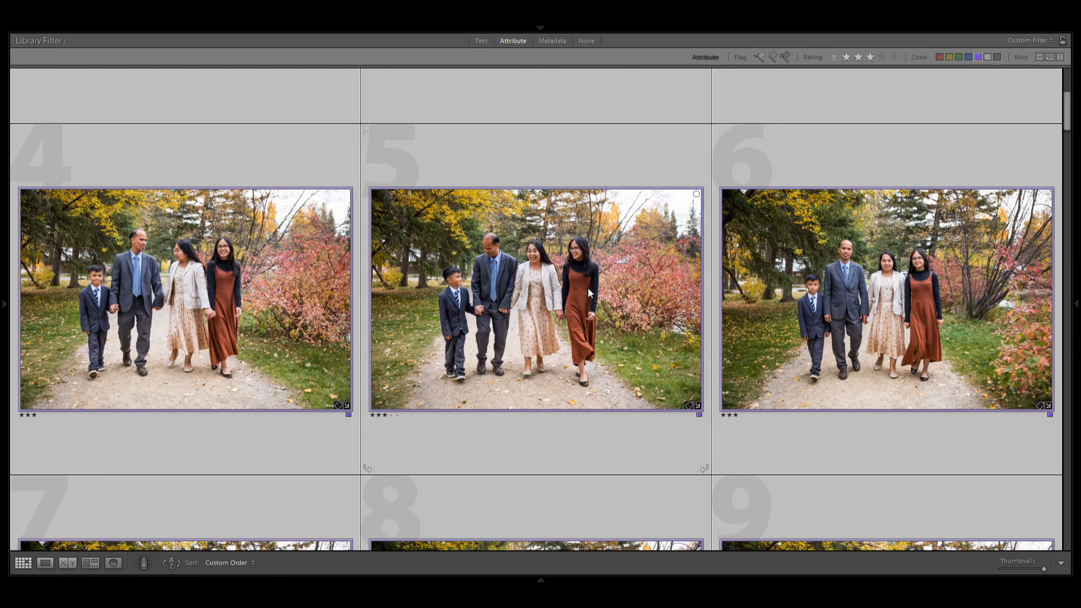
scroll(588, 288, "up", 5)
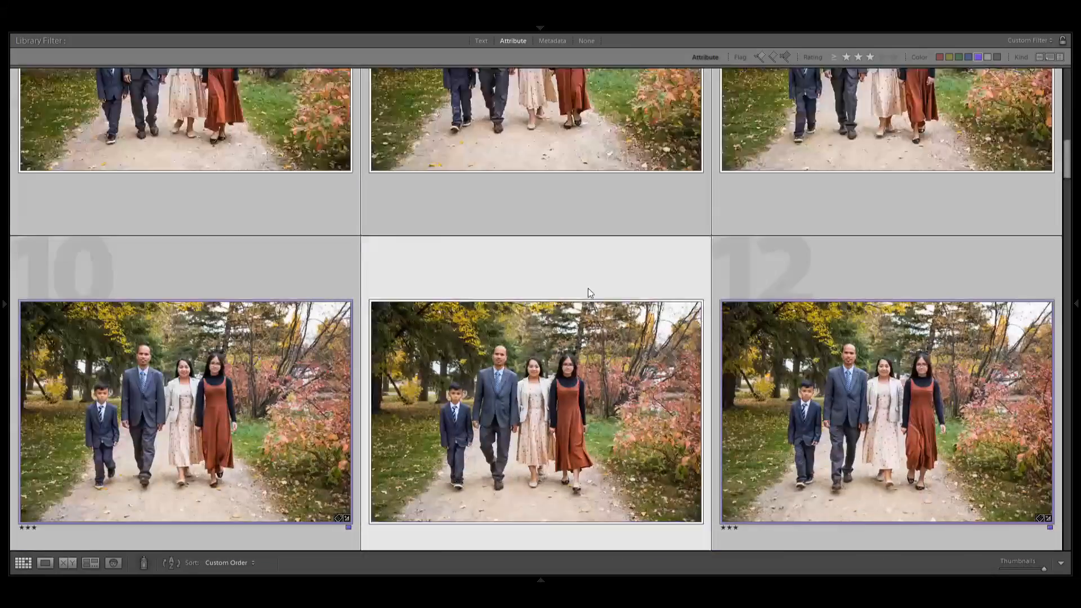
scroll(588, 288, "down", 3)
Inspect the front-facing family walking photos one at a time in Loupe view and return to the grid.
double_click(847, 288)
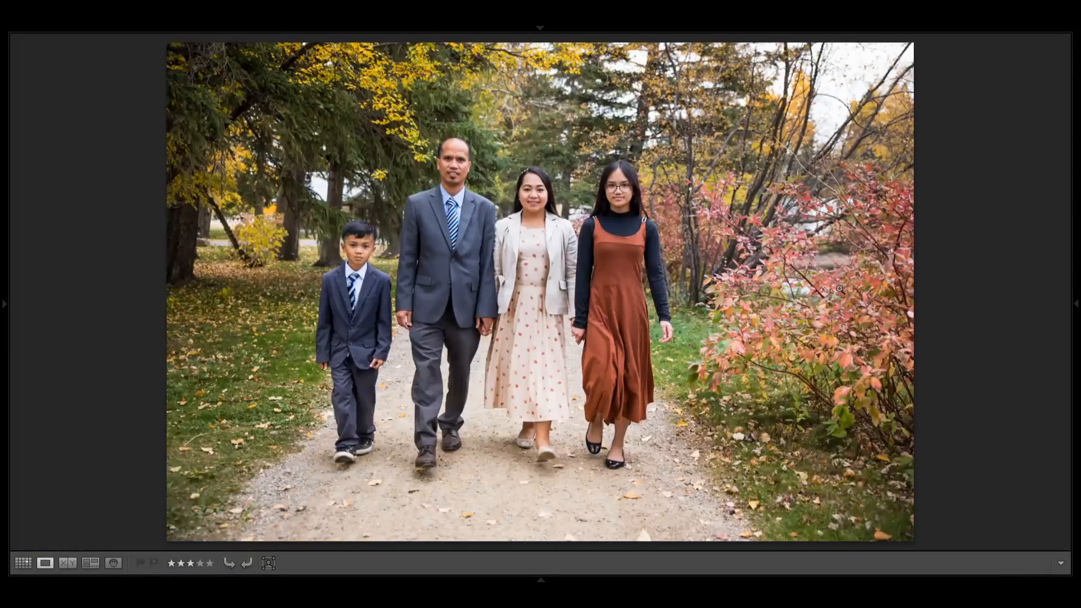
key("Right")
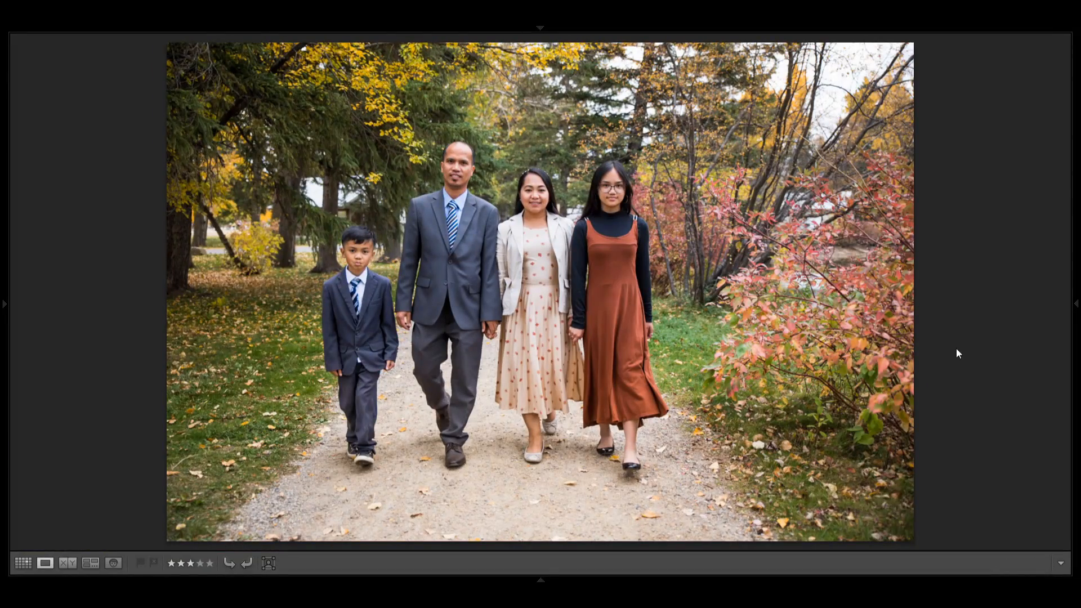
key("g")
double_click(783, 186)
key("g")
Crop the couple's portrait among the yellow leaves tighter at the original aspect ratio in Develop, and reposition the couple in the frame.
key("d")
key("r")
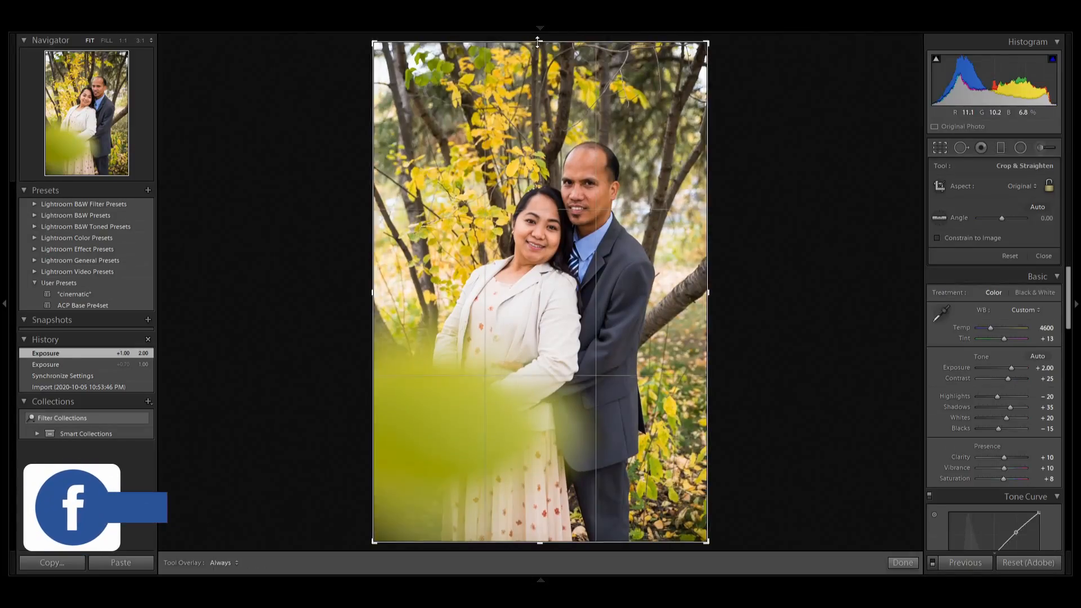
left_click_drag(537, 42, 537, 127)
left_click_drag(581, 218, 566, 276)
key("Return")
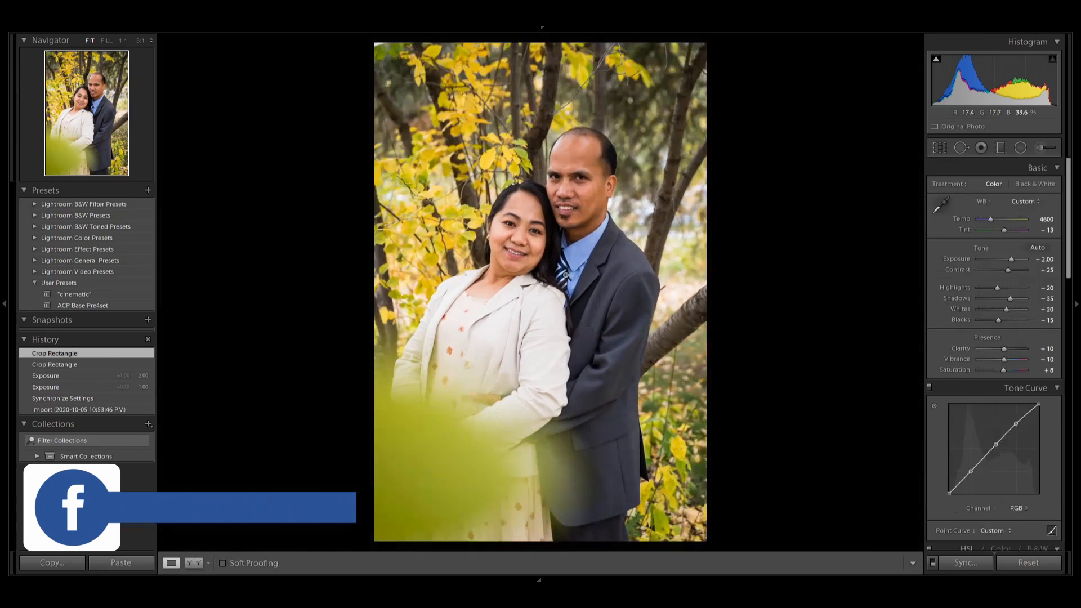
Apply an inverted Radial Filter around the couple's upper bodies with Temp −8, Tint 13 and Feather 50.
left_click(1021, 148)
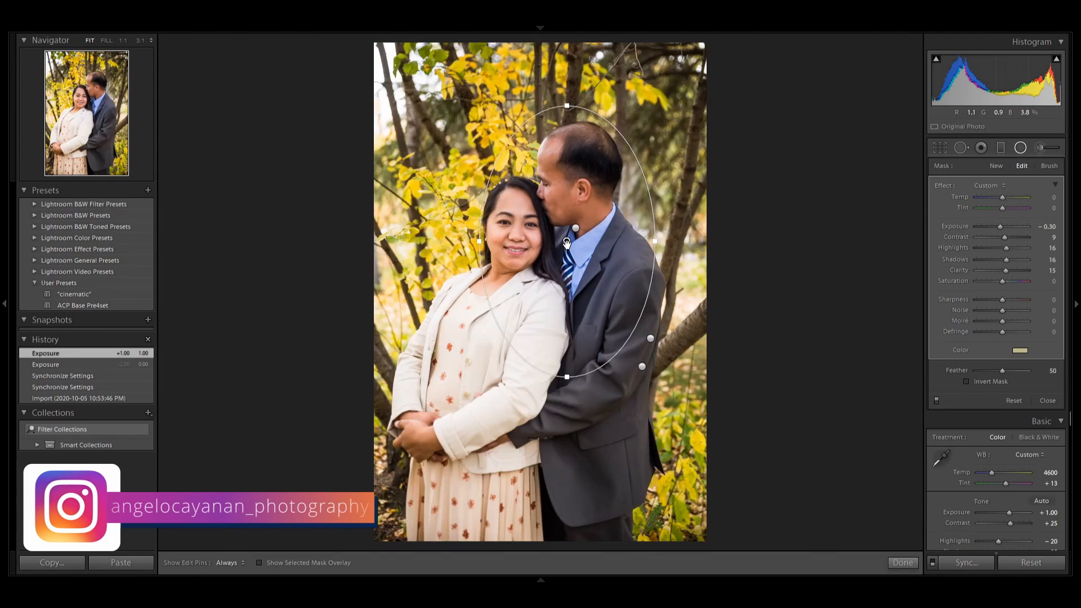
key("o")
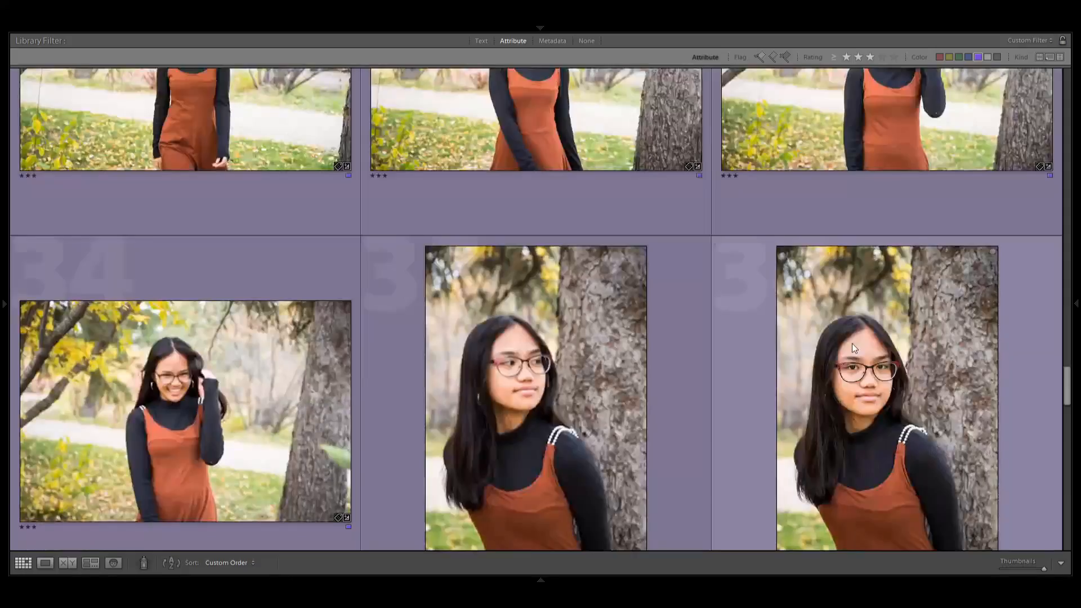
Add an inverted Radial Filter around the girl in the rust dress in Develop, with Feather 75, Temp −10, Tint 12 and Exposure −0.30.
scroll(852, 344, "down", 3)
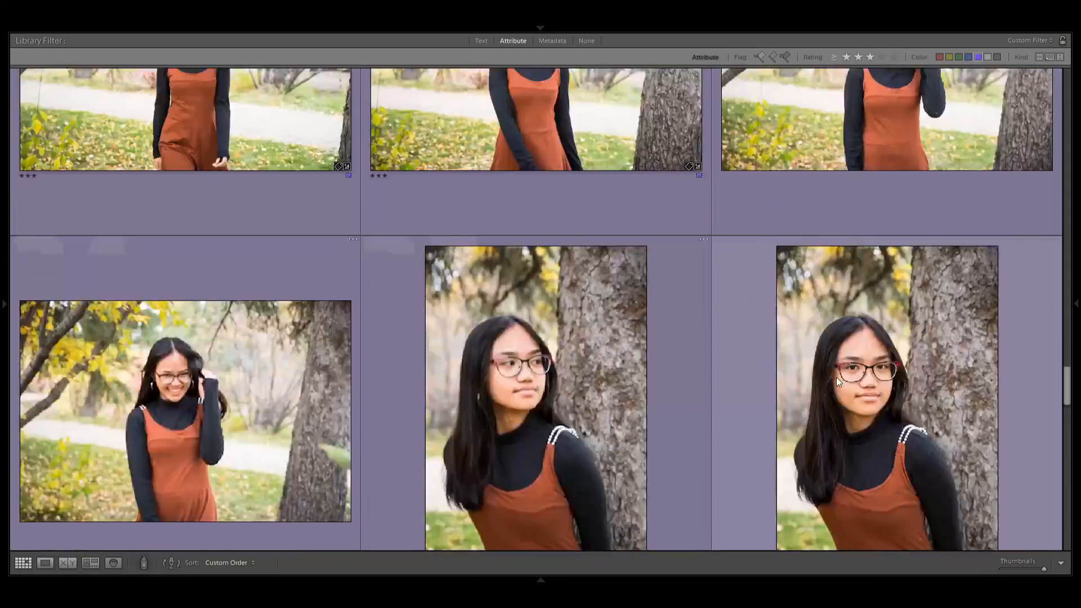
key("d")
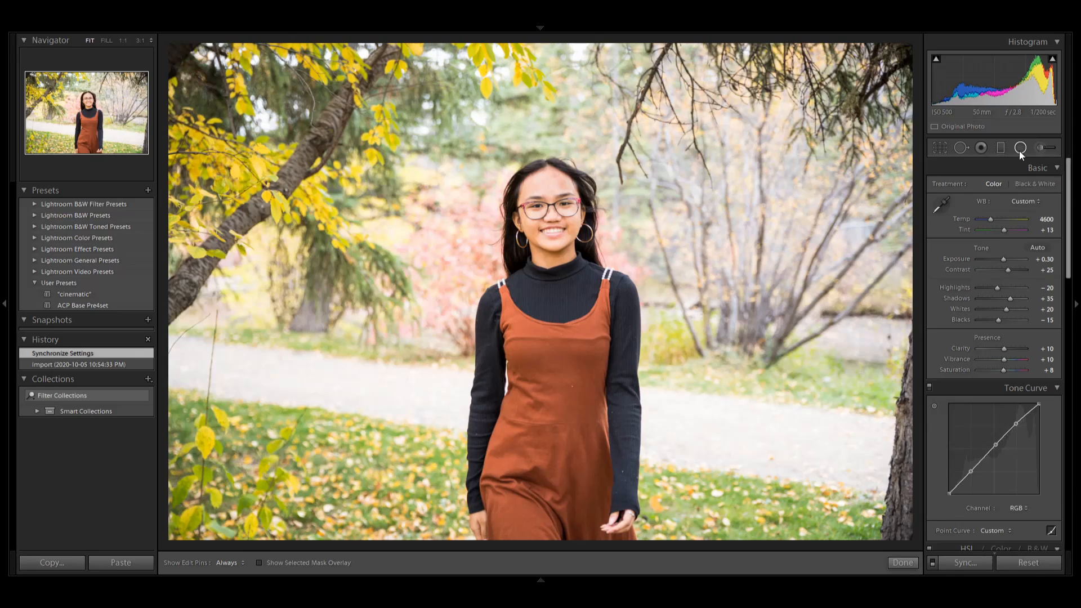
left_click(1021, 148)
left_click_drag(557, 270, 768, 424)
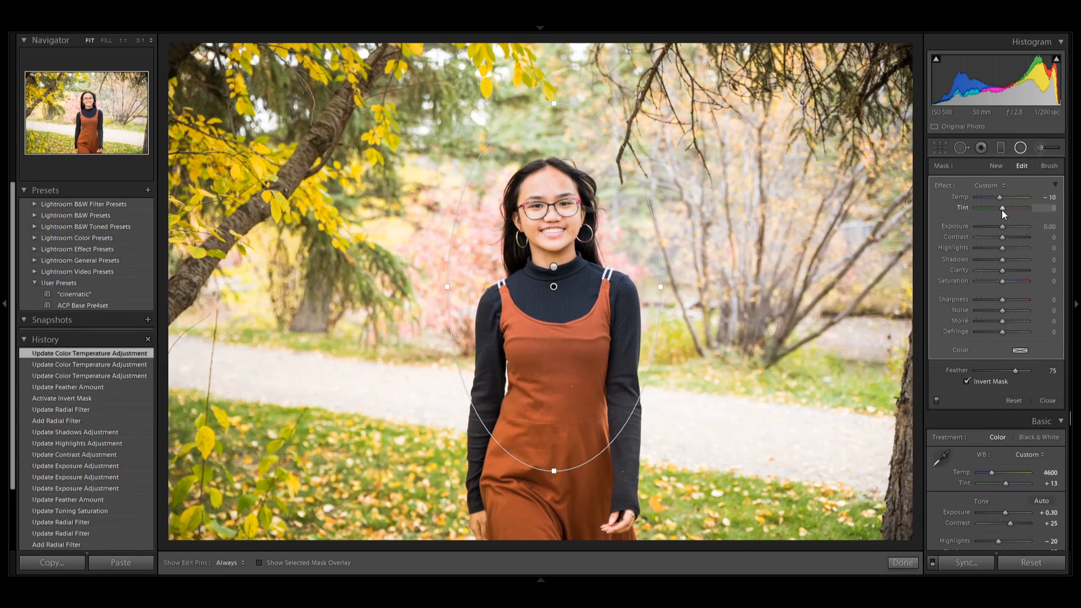
left_click(1002, 228)
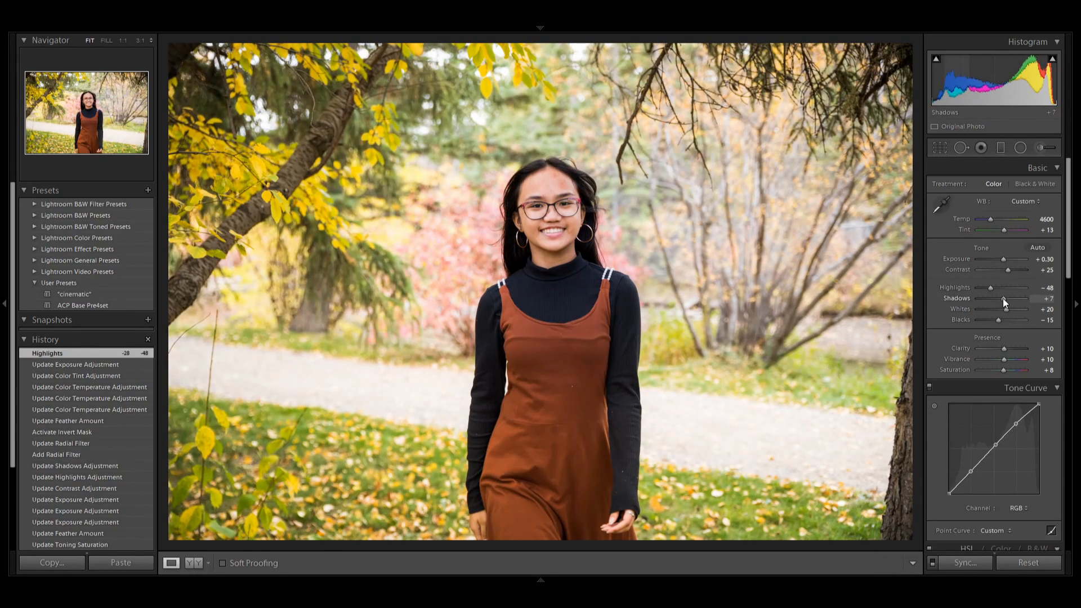
mouse_move(1054, 65)
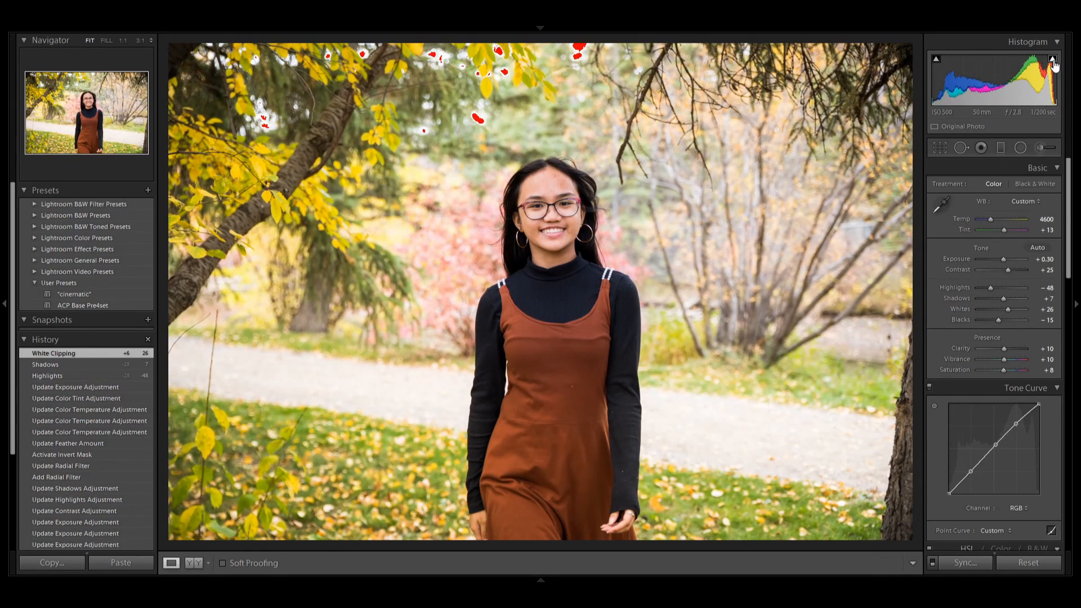